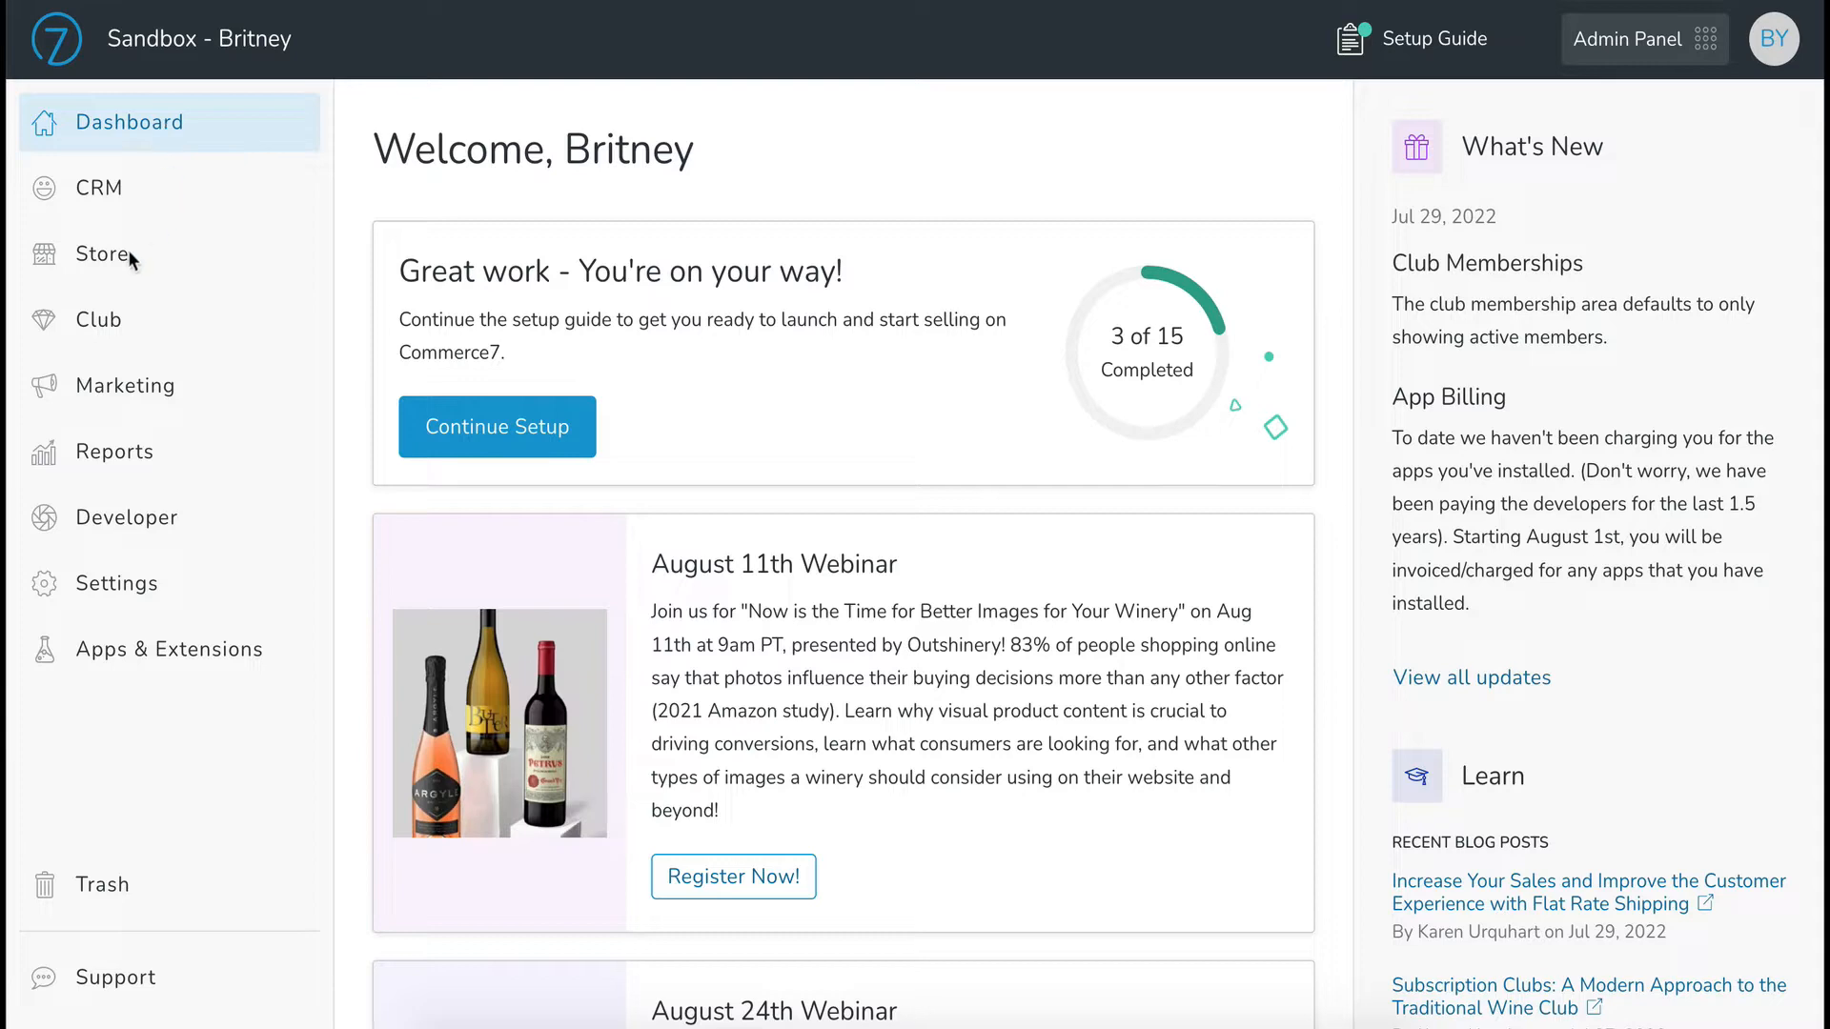
Start a new store promotion and title it "10% off 12+ bottles".
{"action": "left_click", "coordinate": [128, 252]}
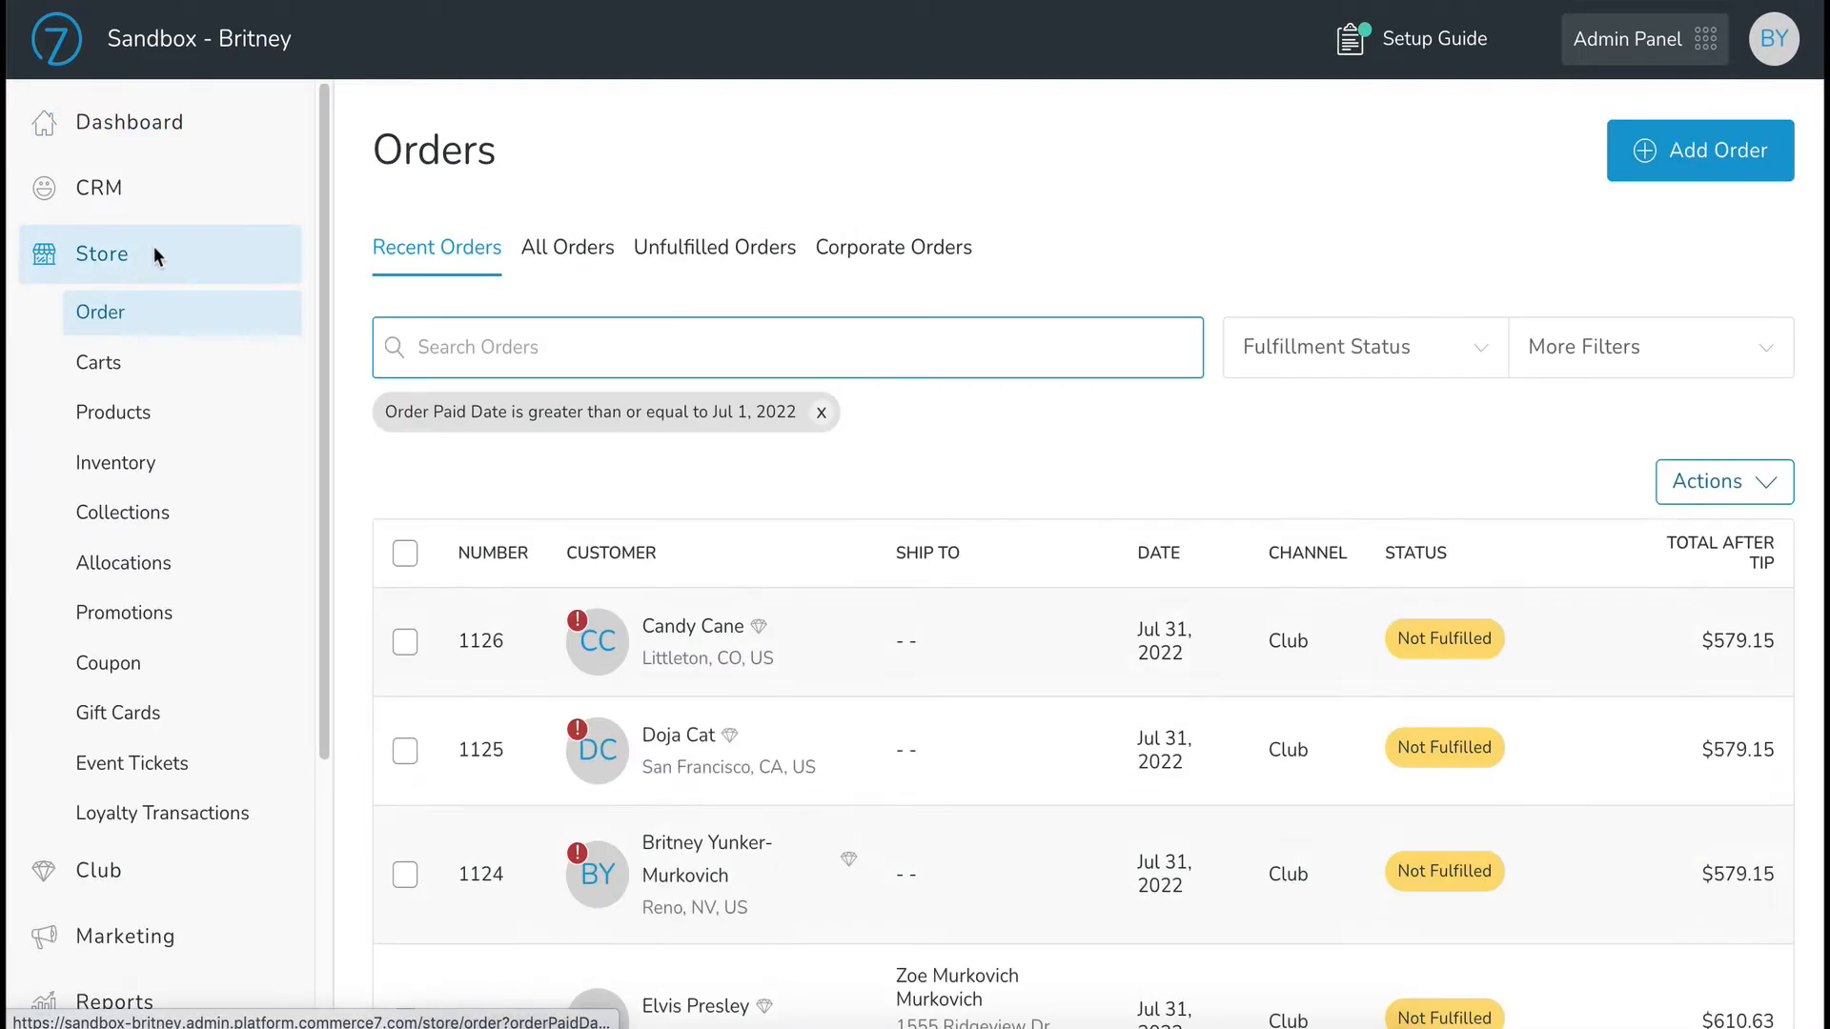
{"action": "left_click", "coordinate": [157, 611]}
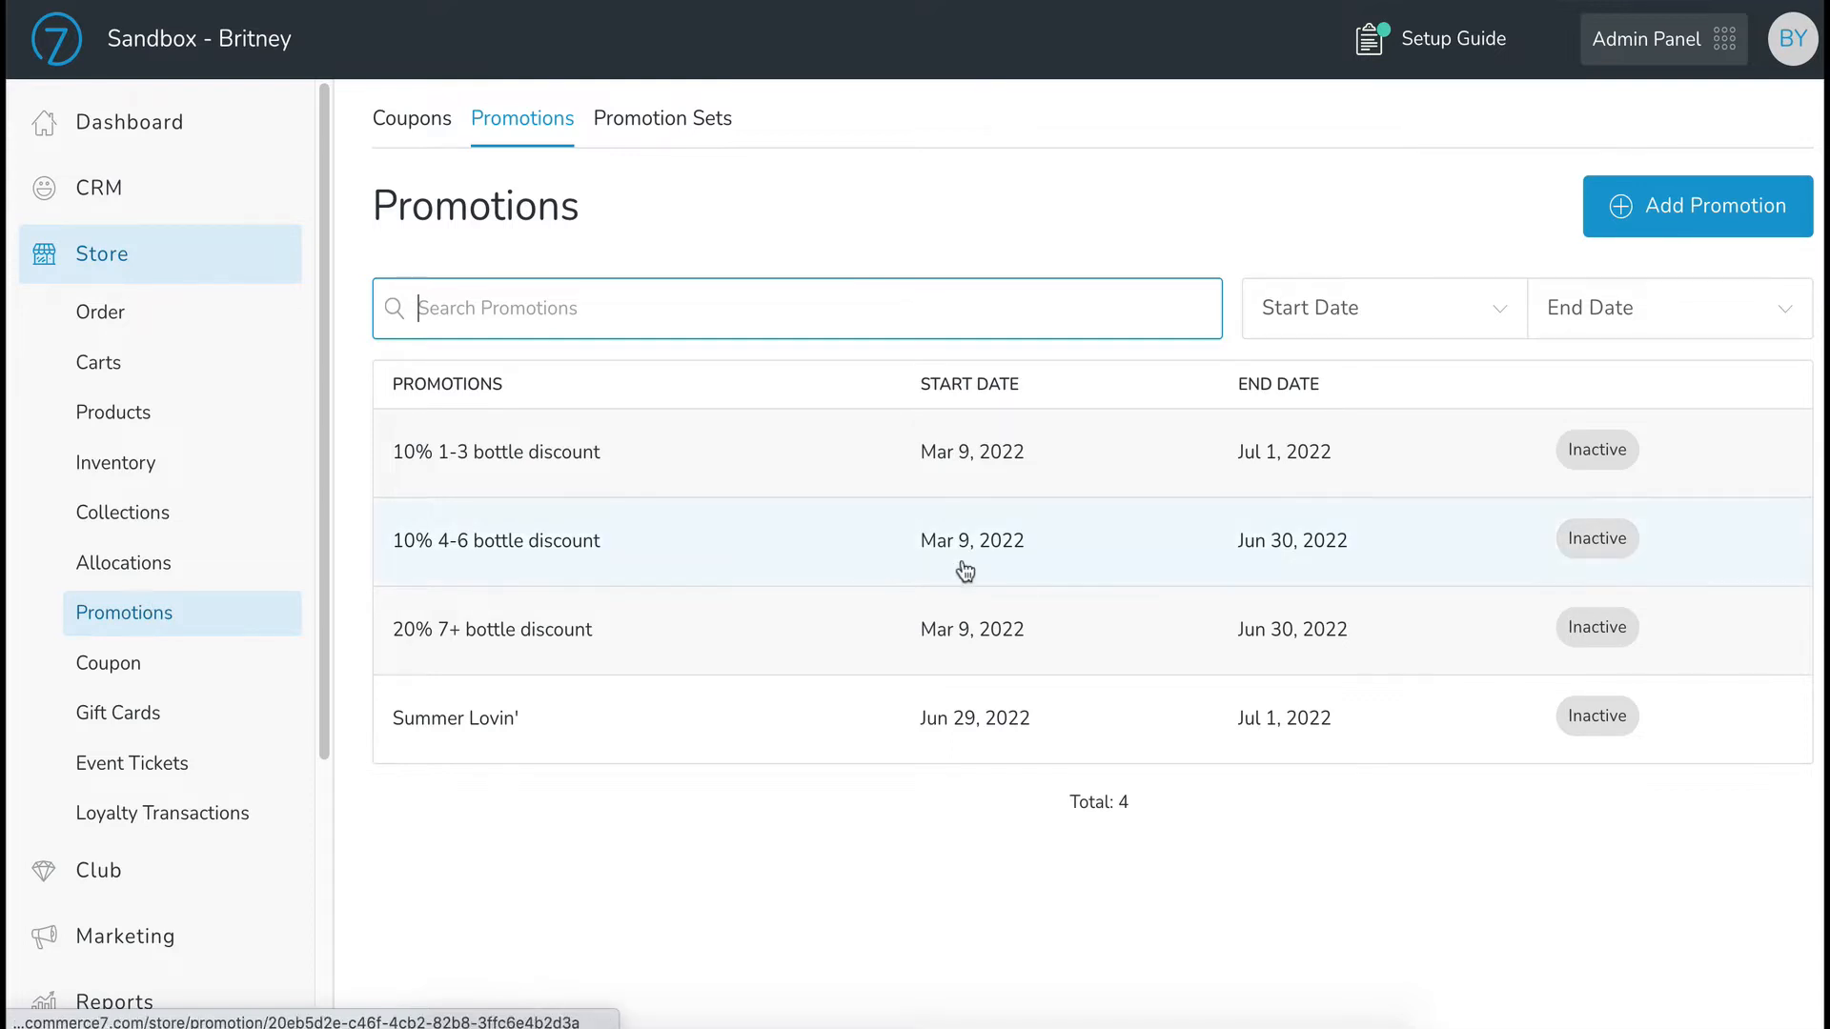
{"action": "left_click", "coordinate": [1667, 211]}
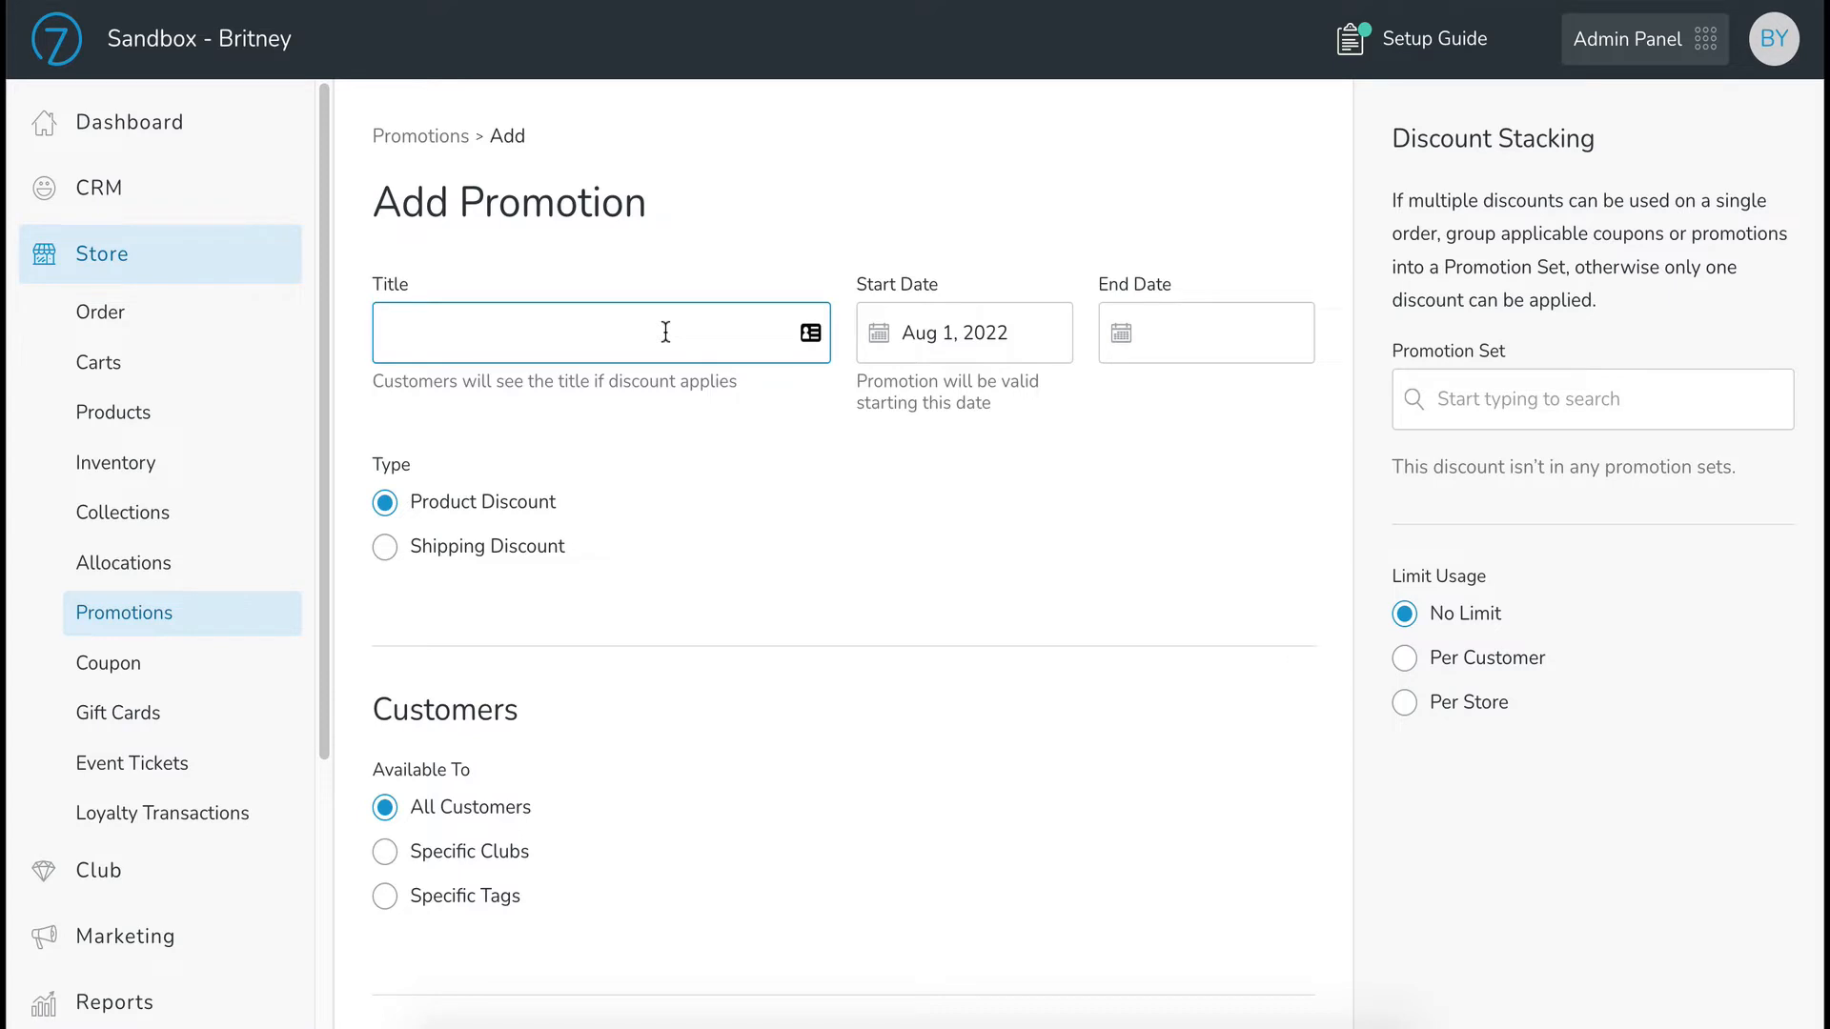
{"action": "type", "text": "10"}
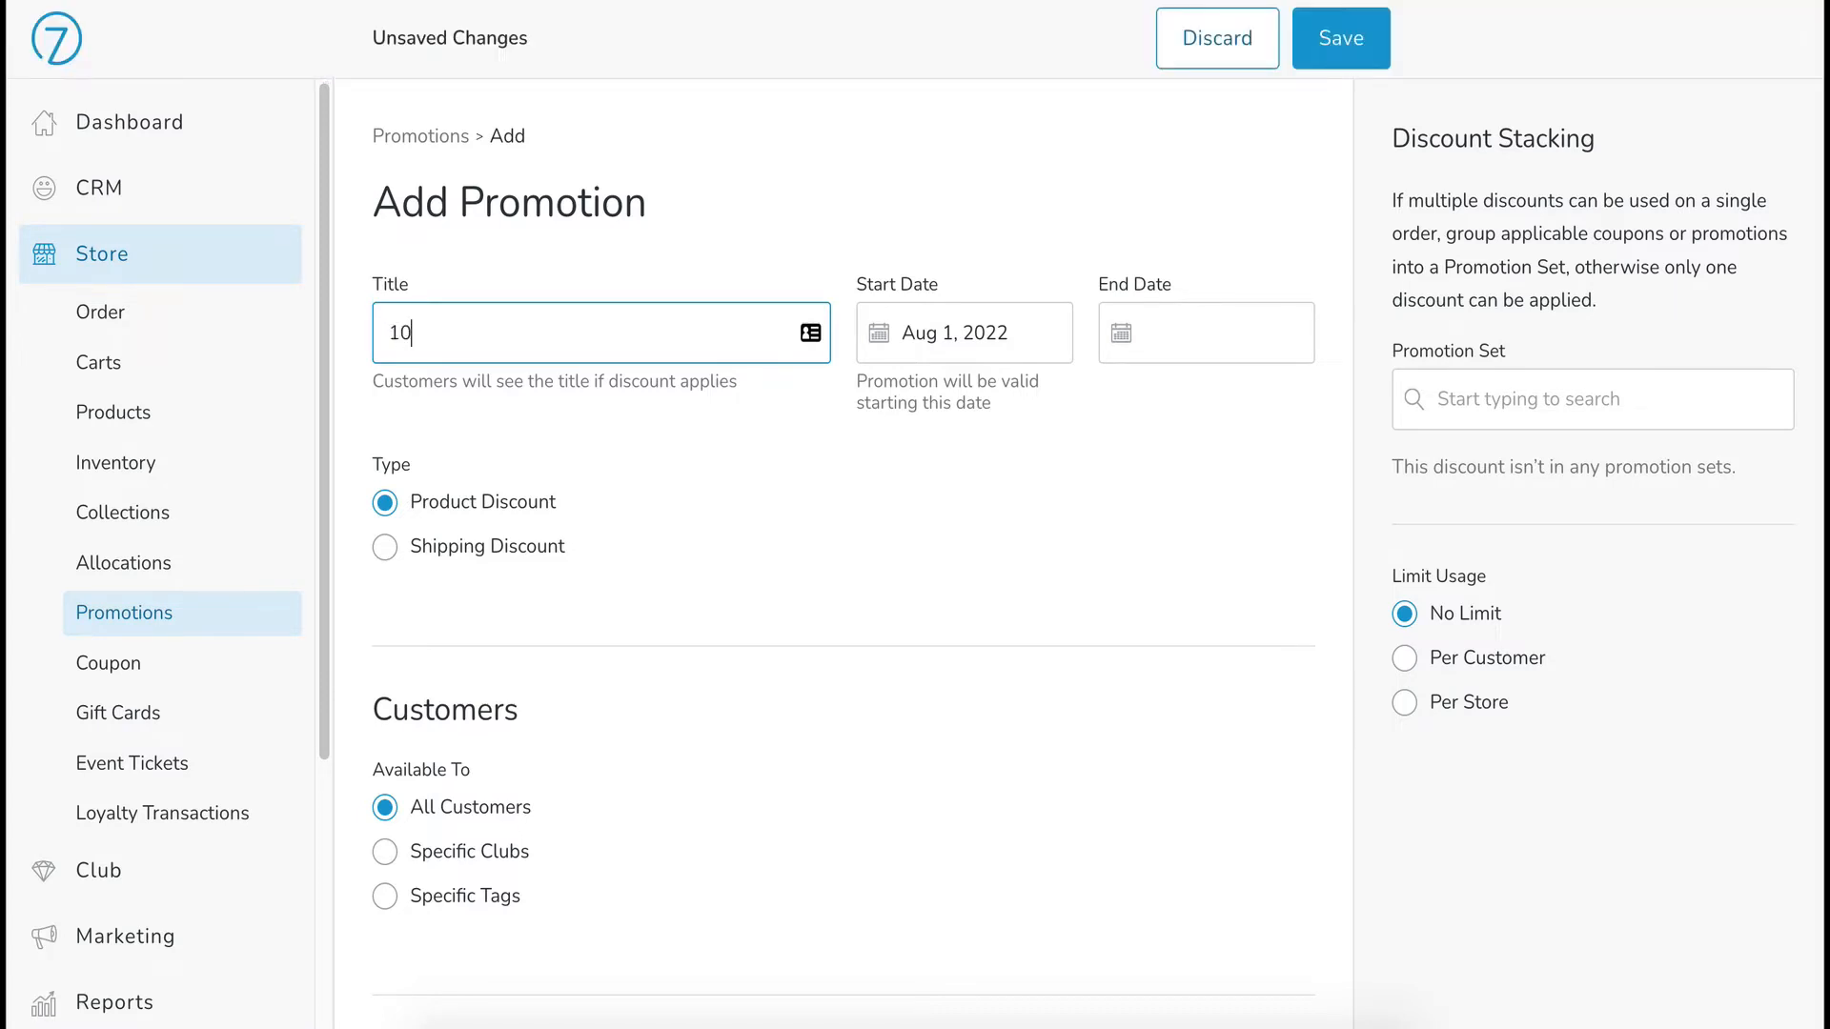
{"action": "type", "text": "% off 12+ bottles"}
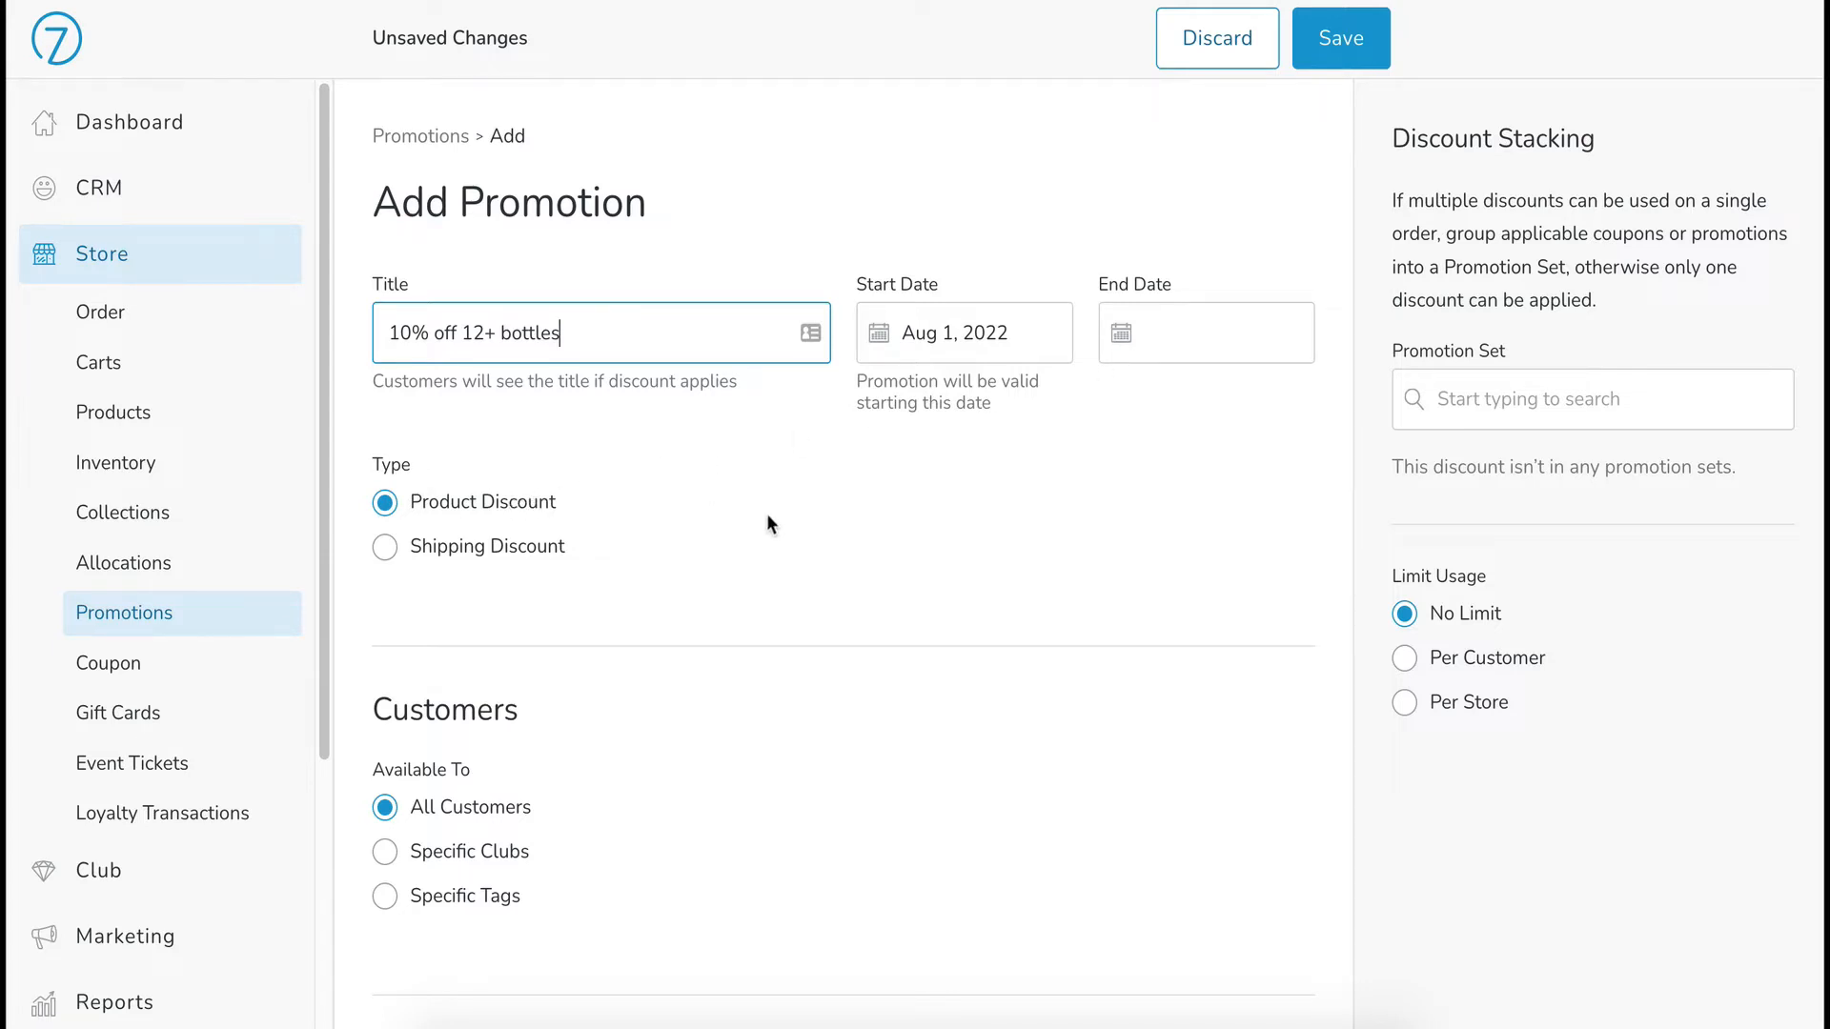
Preview the Specific Clubs and Specific Tags choices for customer availability, and return the setting to All Customers.
{"action": "scroll", "coordinate": [768, 517], "scroll_direction": "down", "scroll_amount": 4}
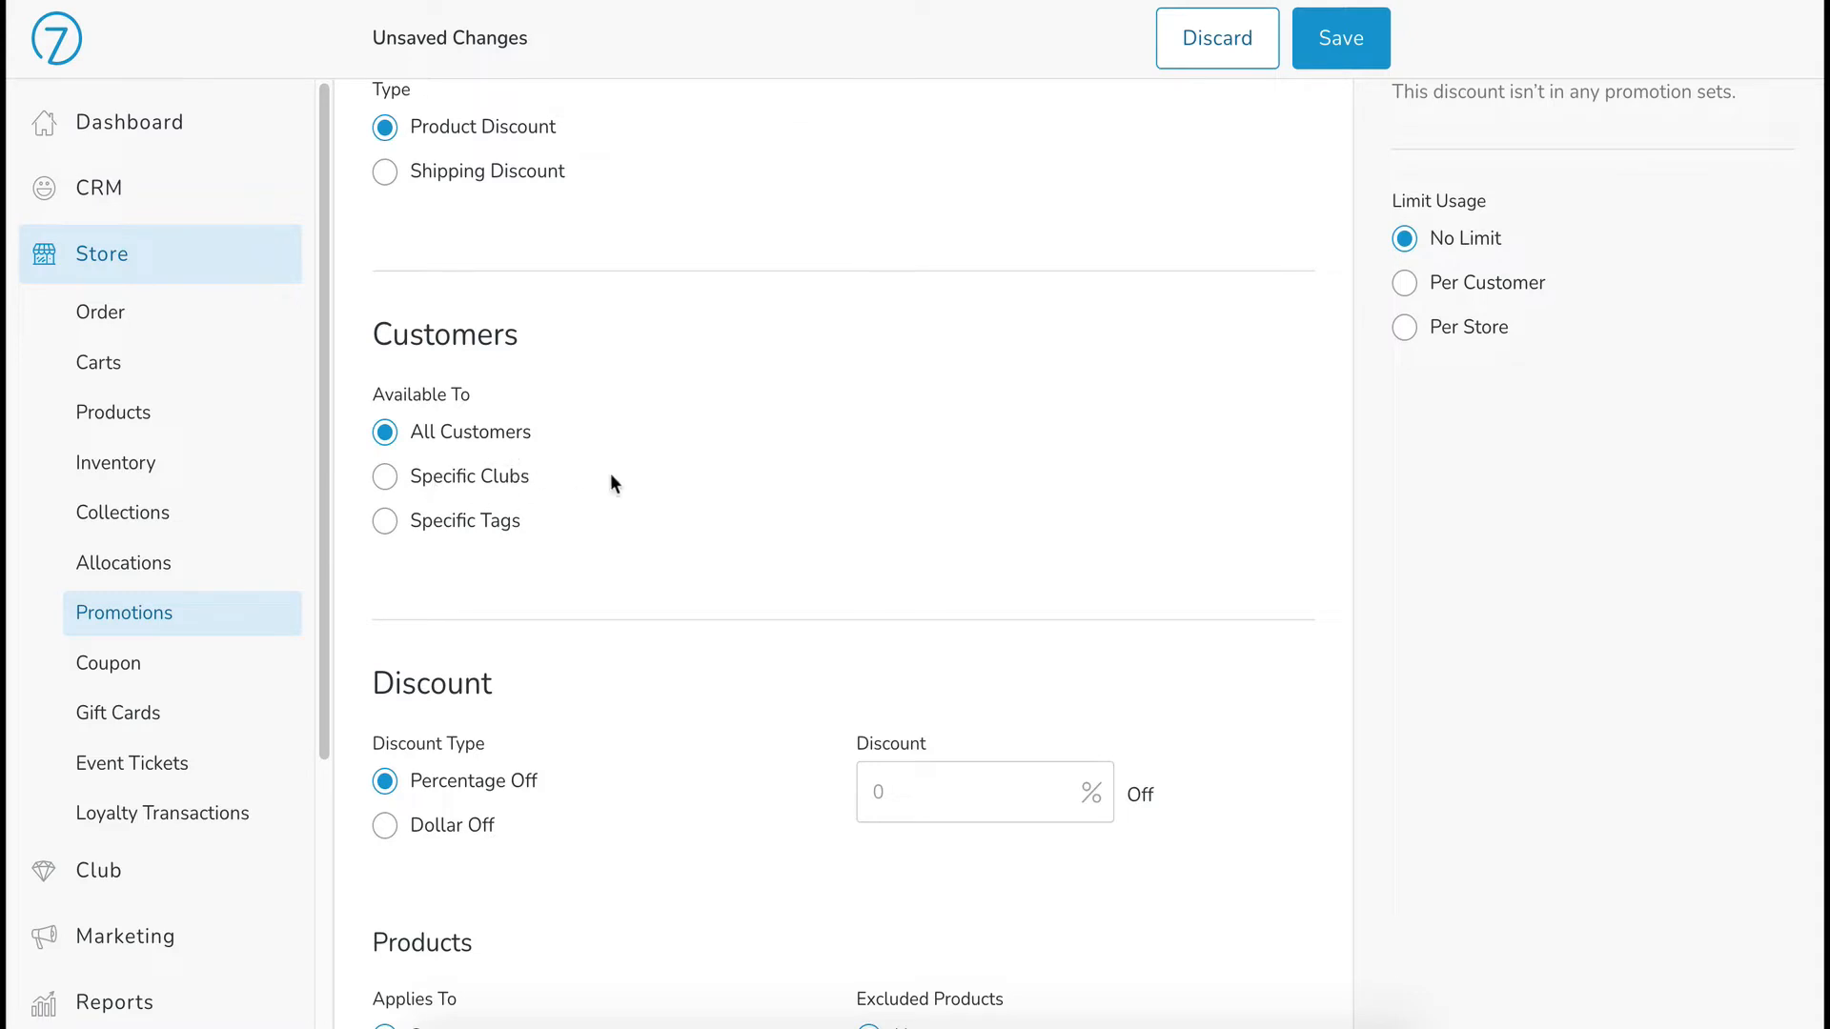
{"action": "left_click", "coordinate": [386, 478]}
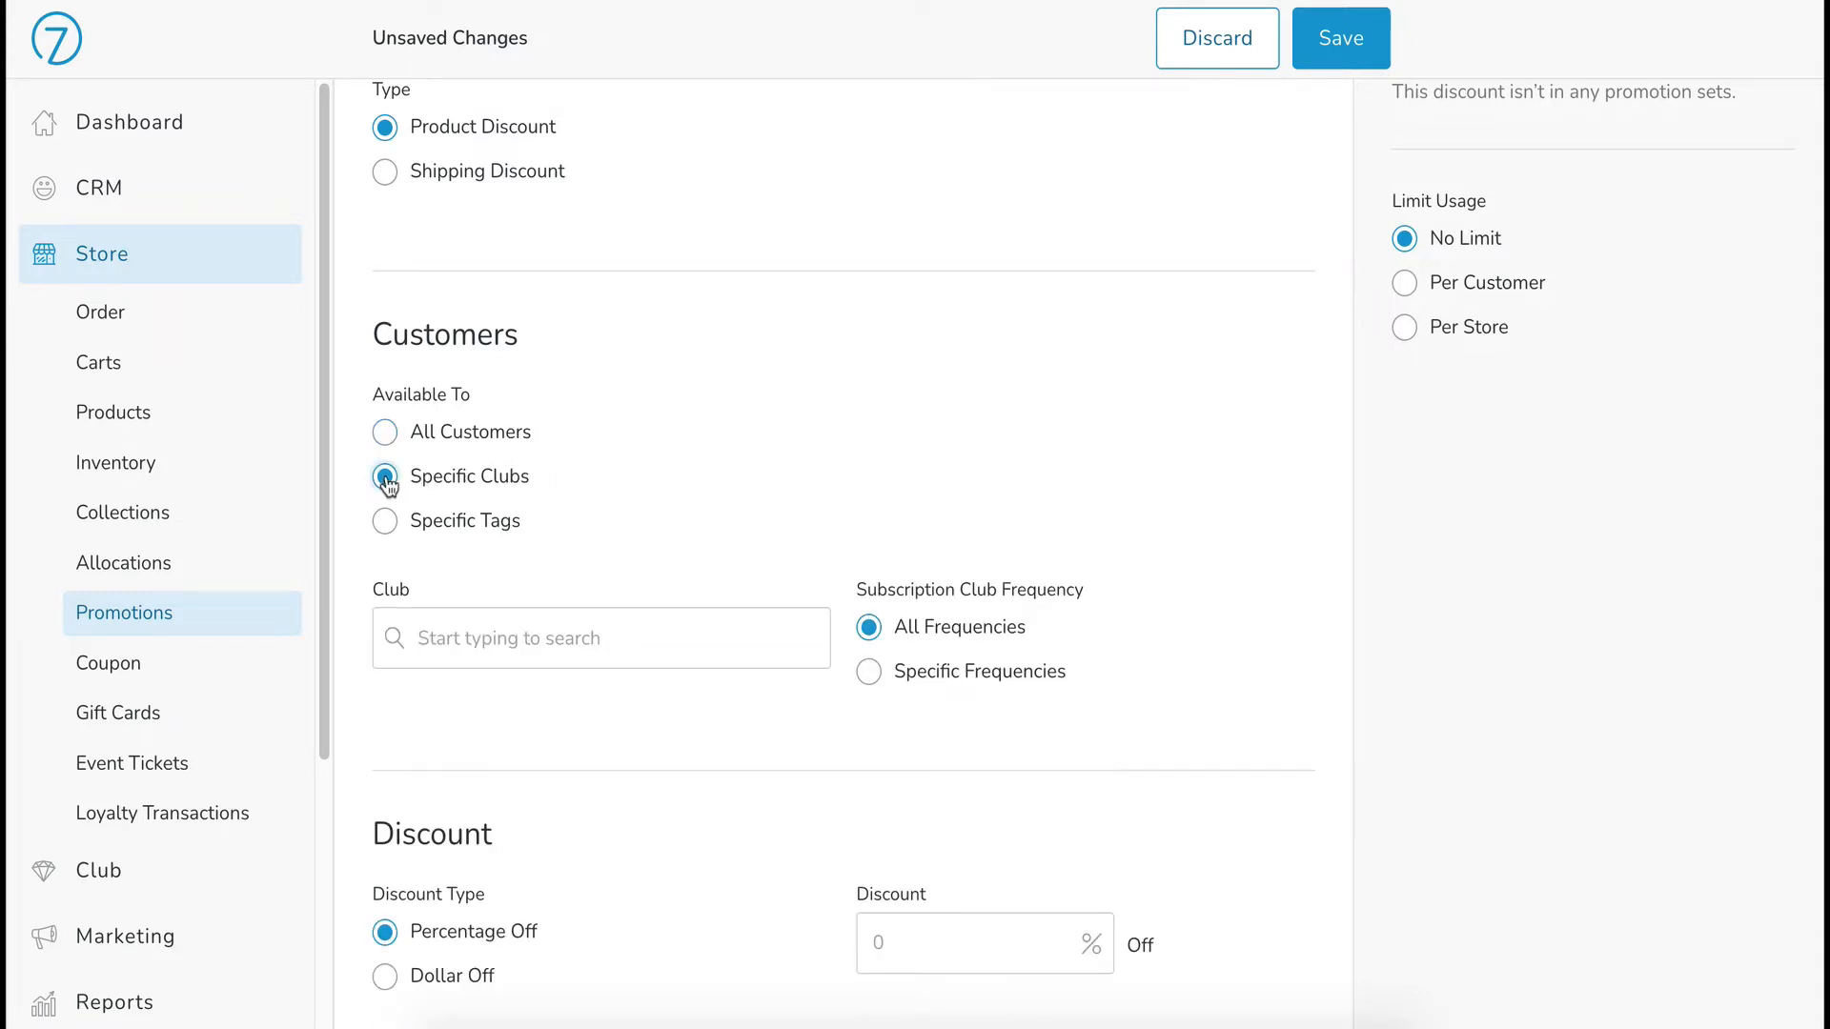
{"action": "left_click", "coordinate": [568, 644]}
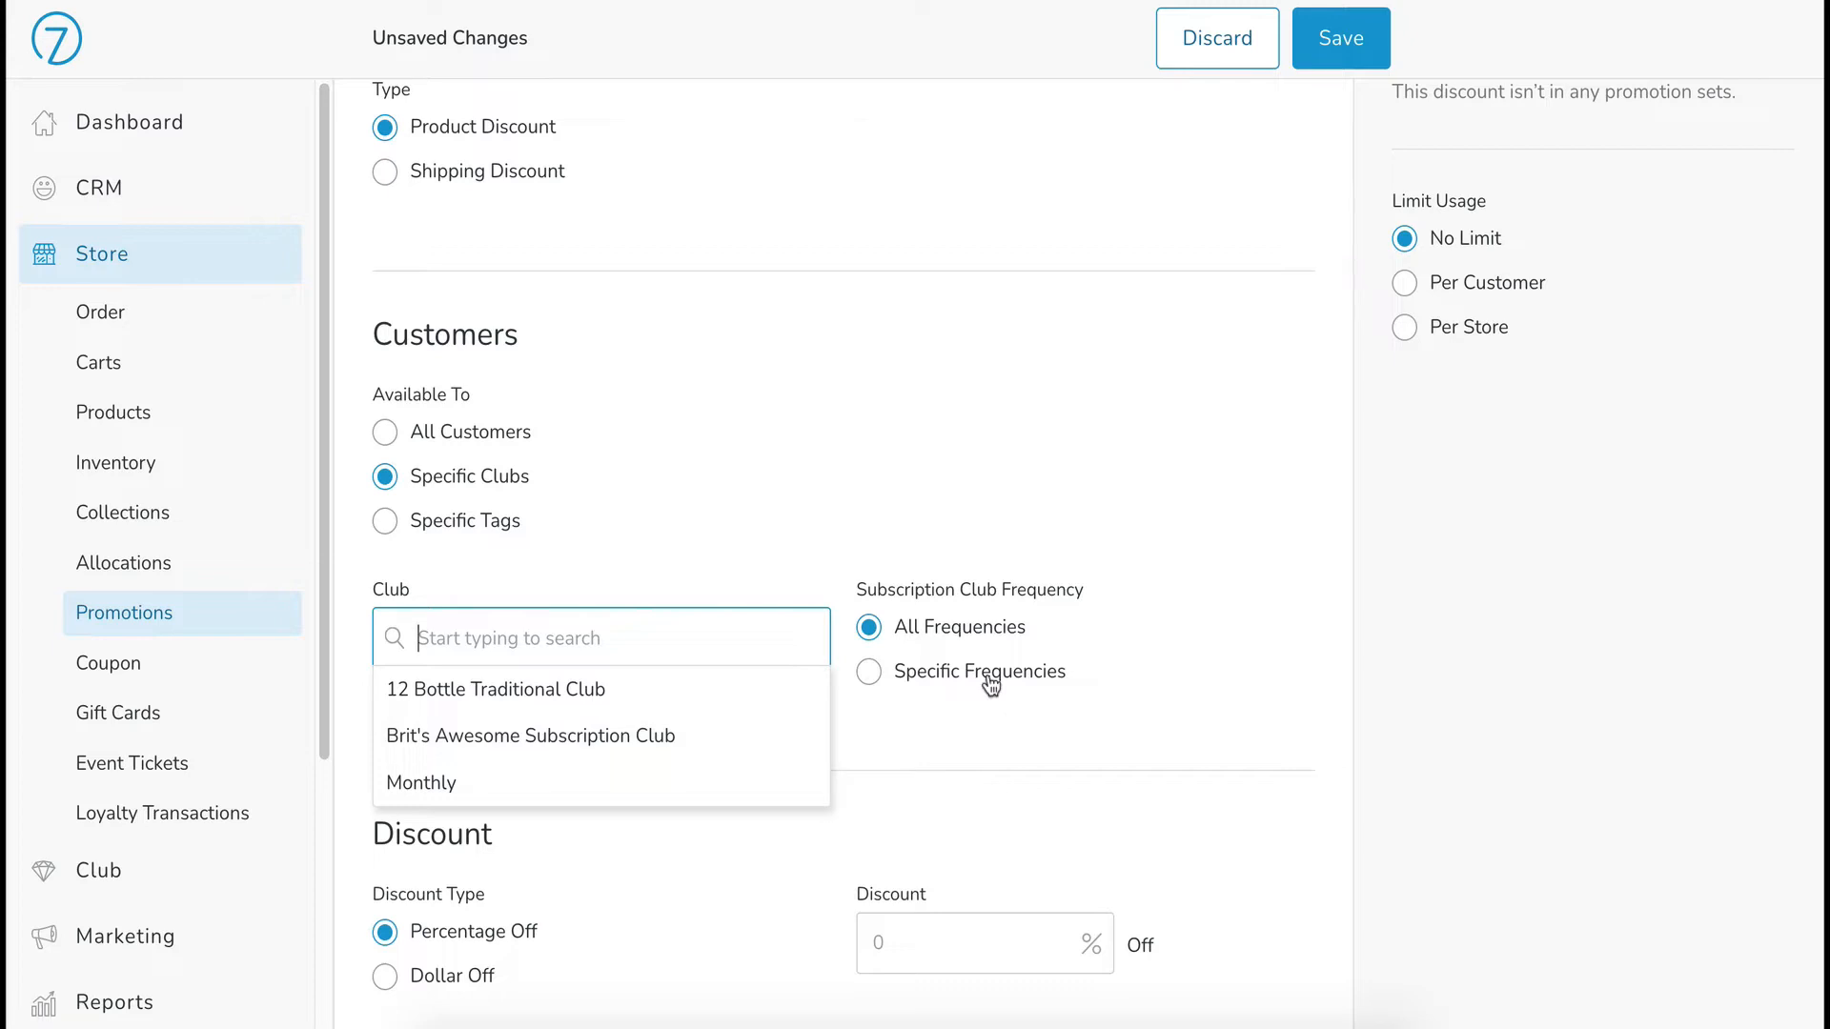
{"action": "left_click", "coordinate": [386, 523]}
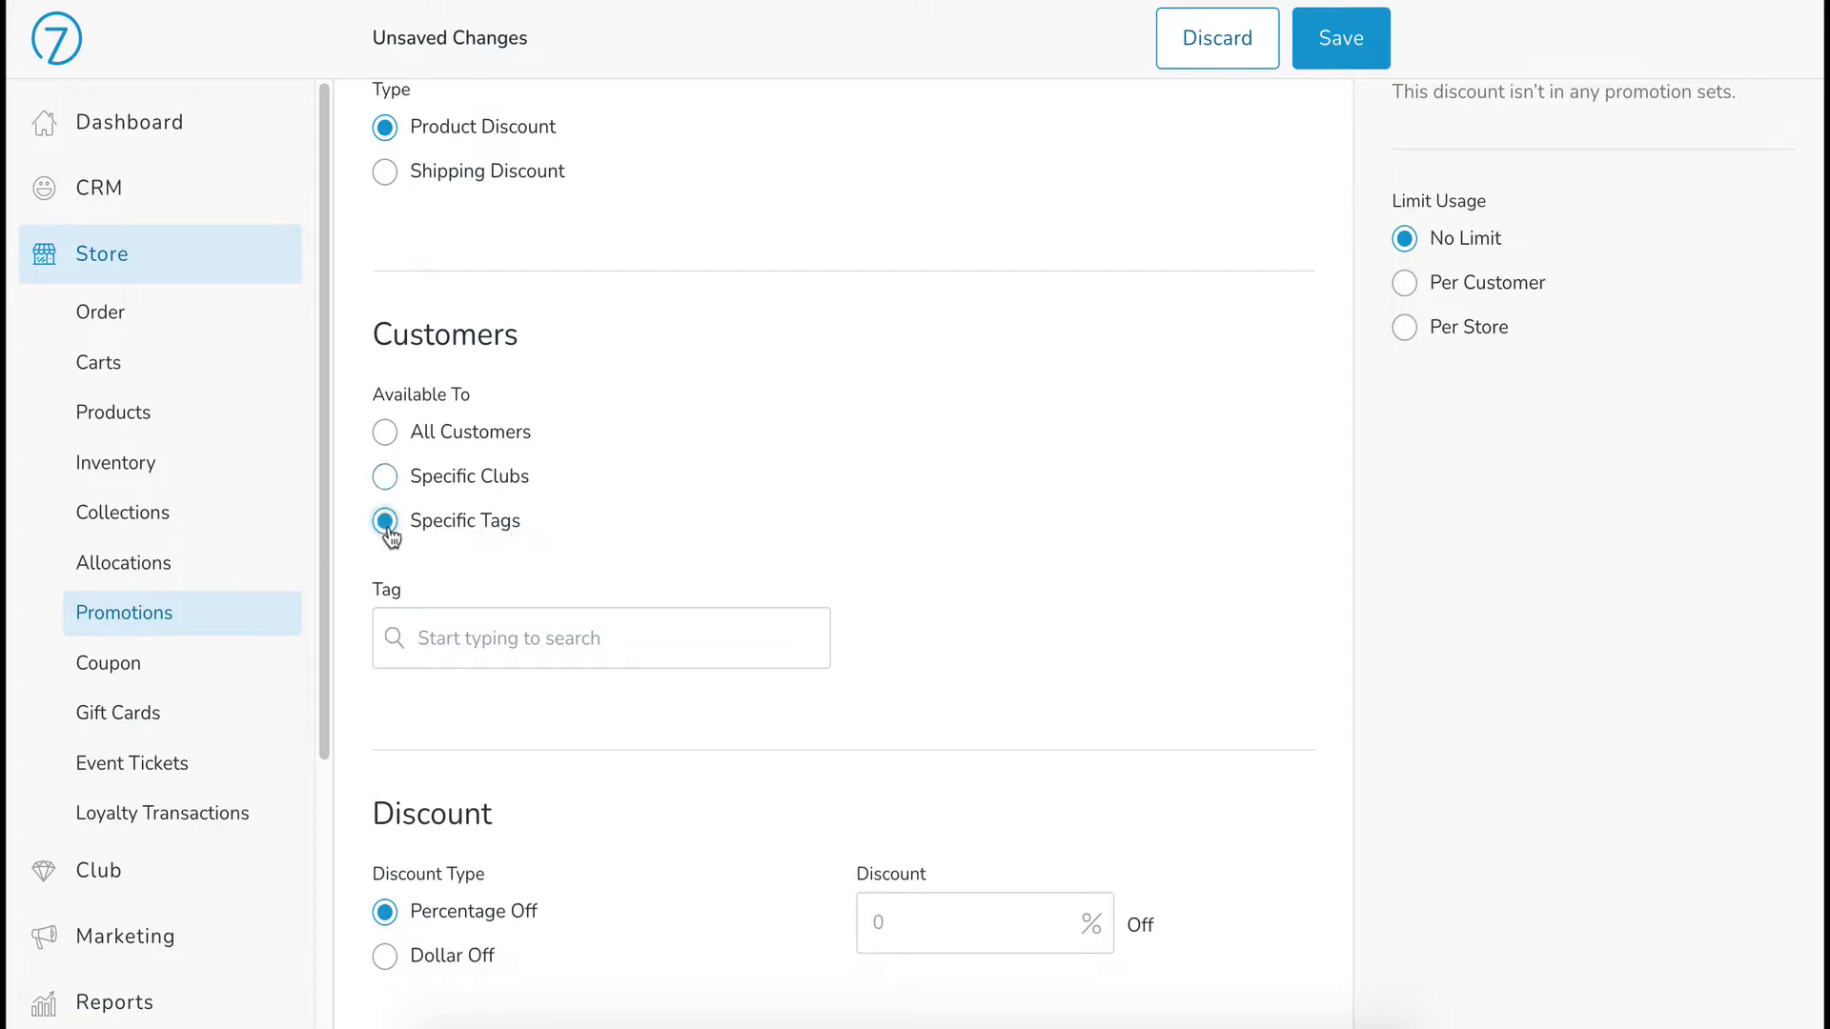
{"action": "left_click", "coordinate": [527, 626]}
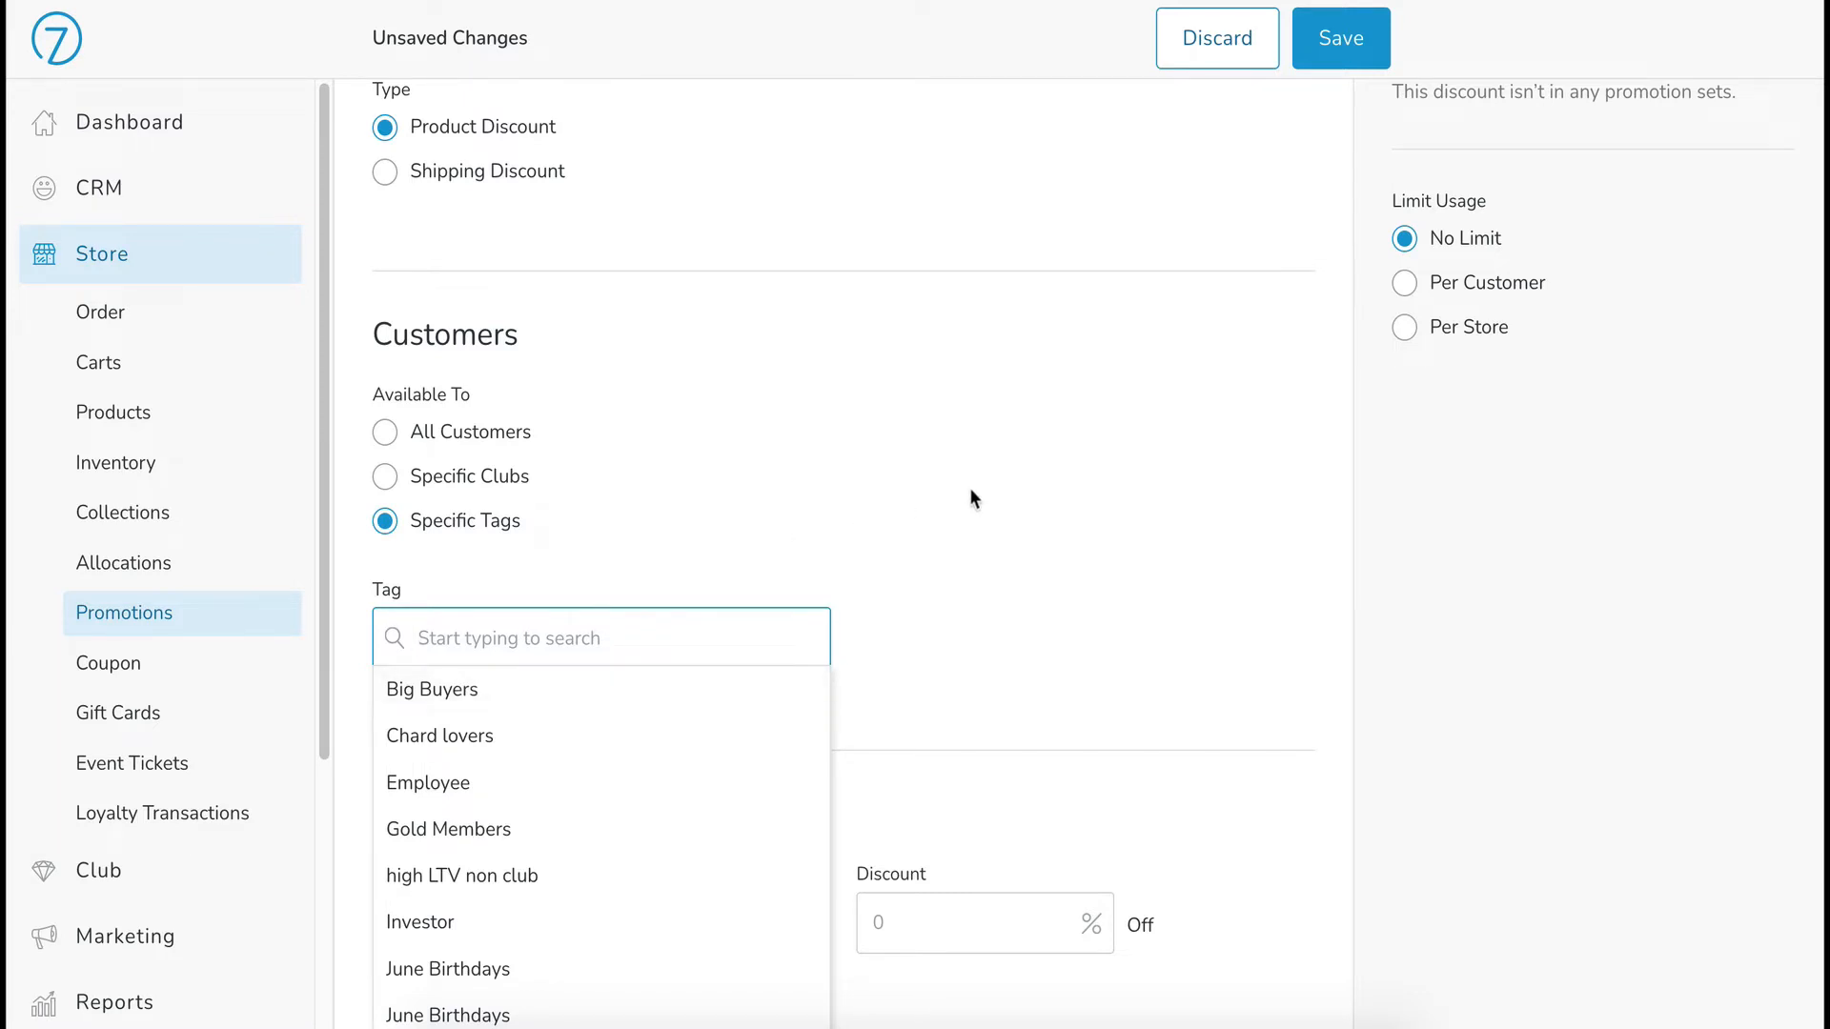
{"action": "left_click", "coordinate": [997, 547]}
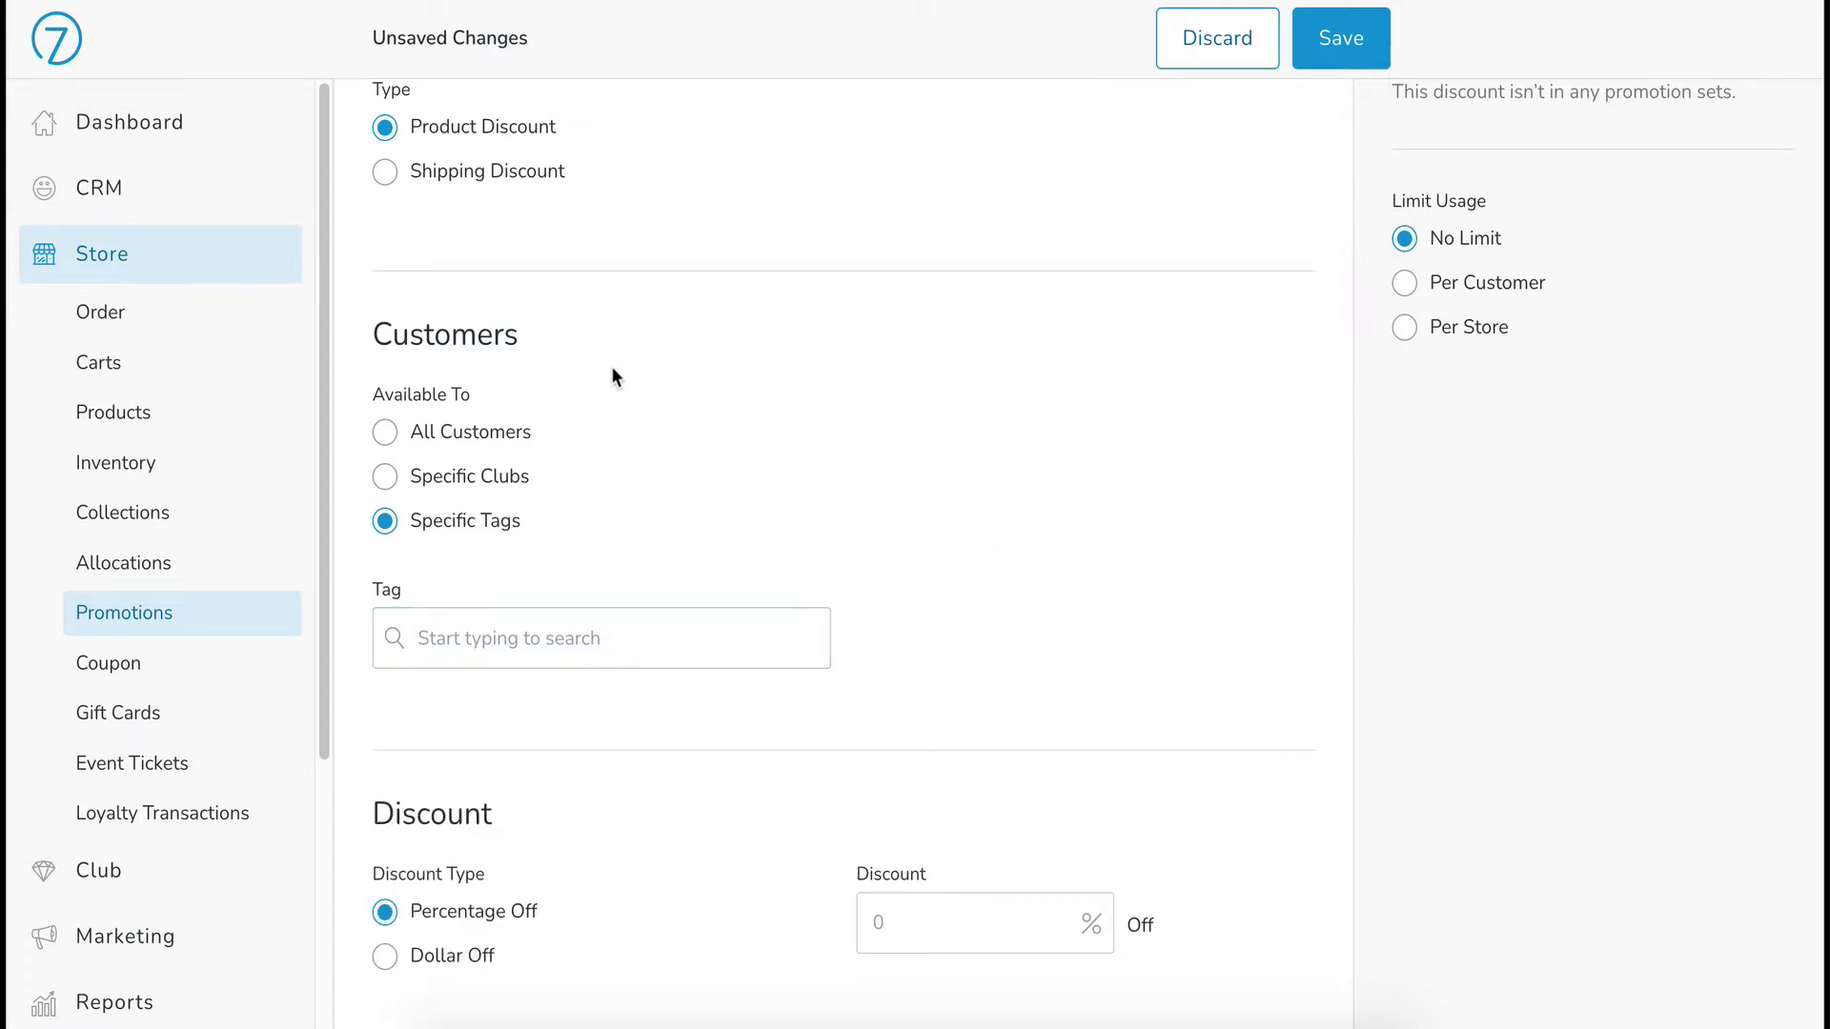
{"action": "left_click", "coordinate": [409, 436]}
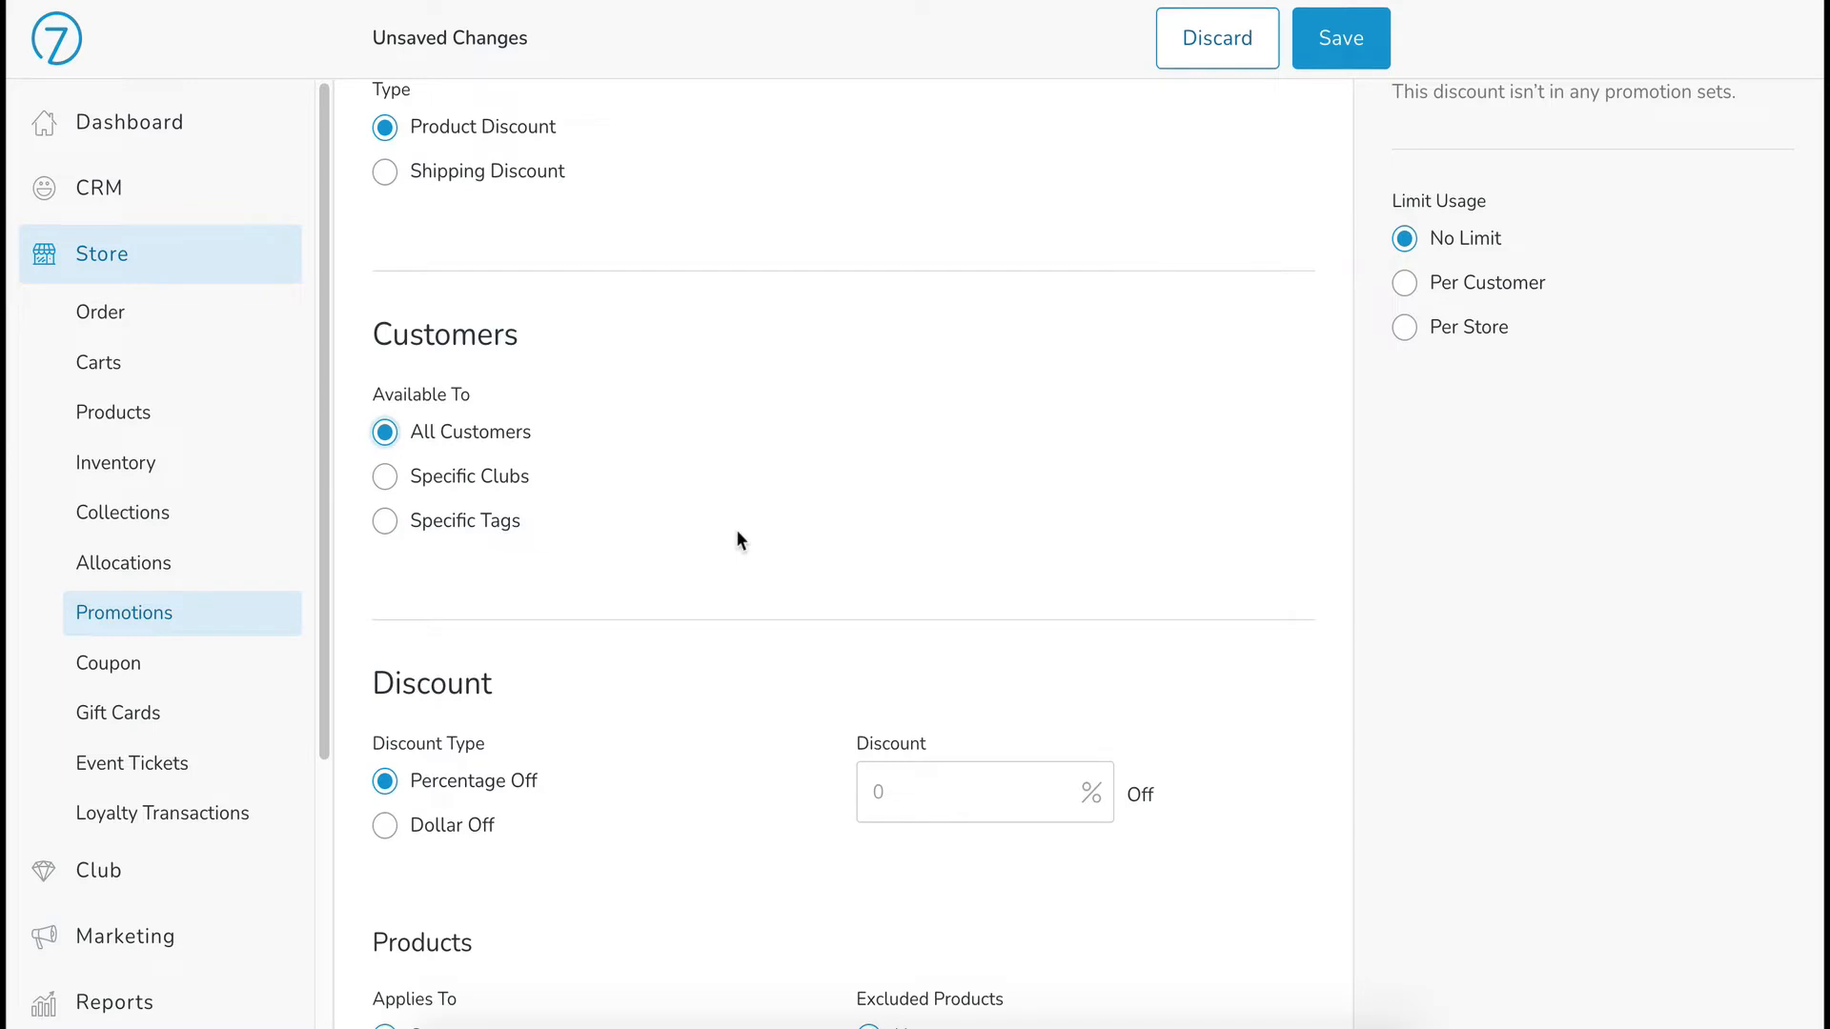
Set the promotion's percentage discount to 10% off.
{"action": "scroll", "coordinate": [737, 540], "scroll_direction": "down", "scroll_amount": 5}
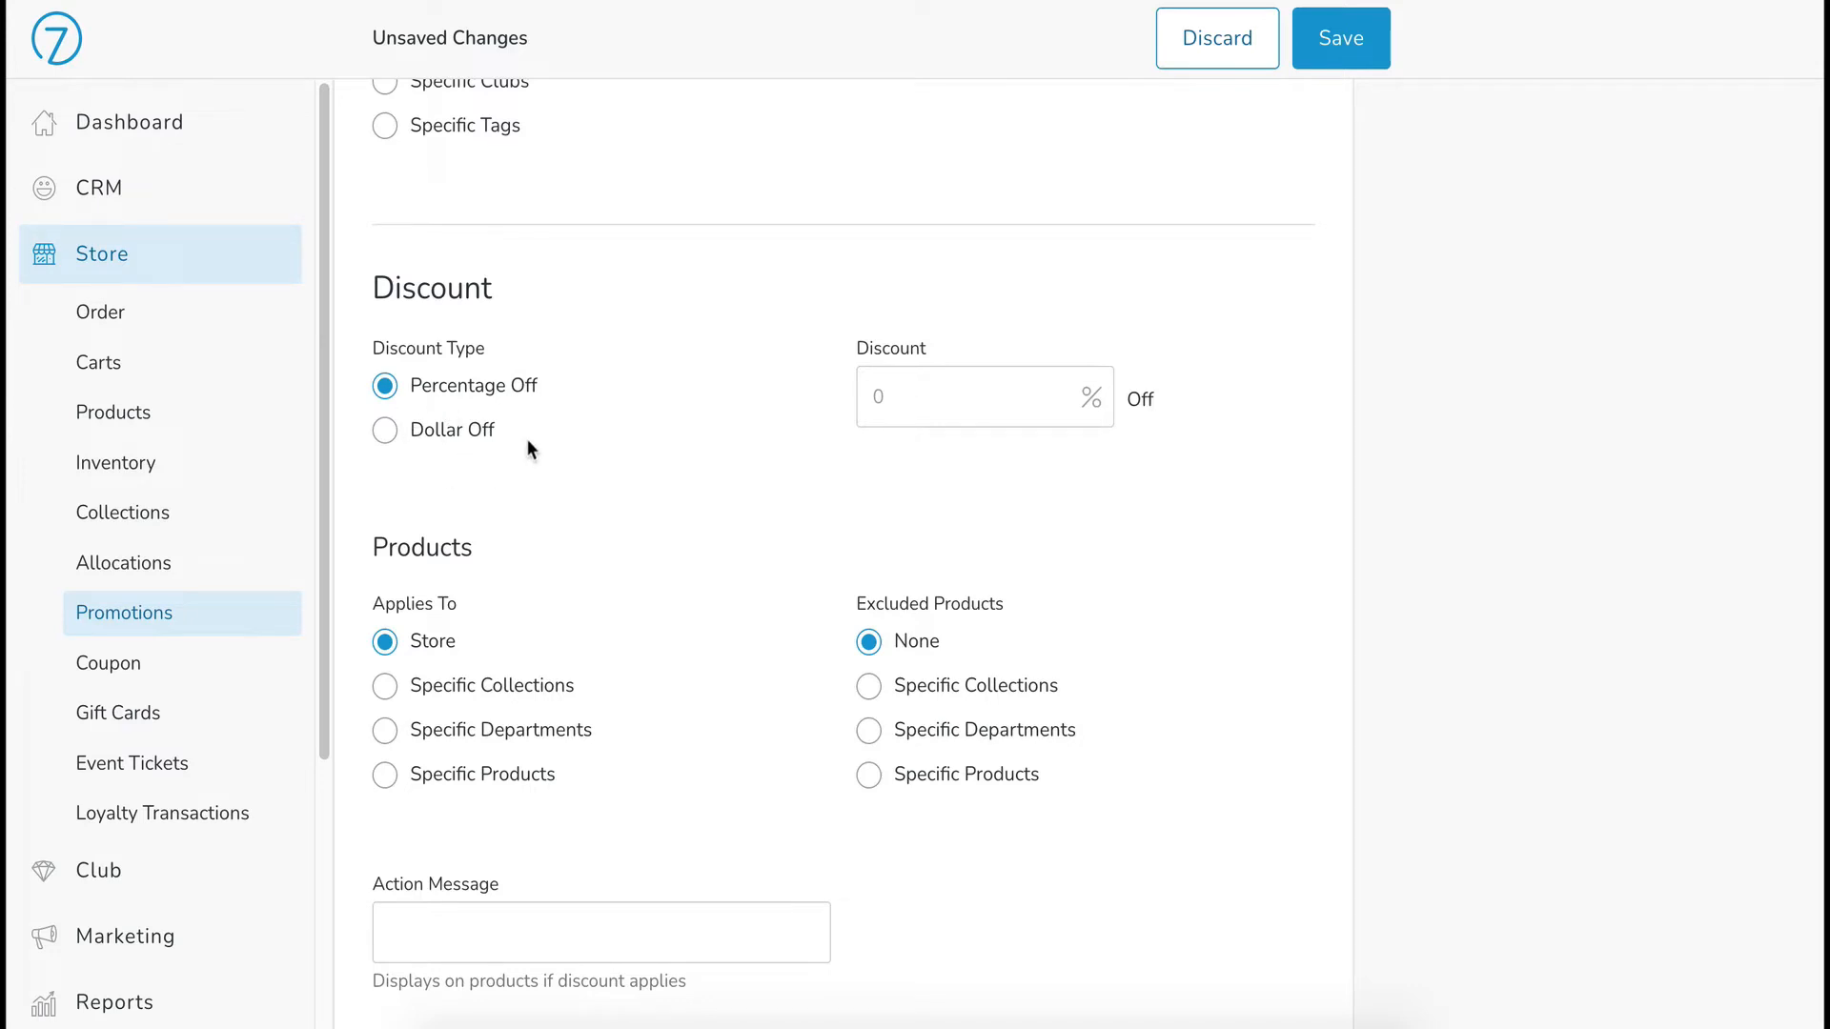
{"action": "left_click", "coordinate": [957, 398]}
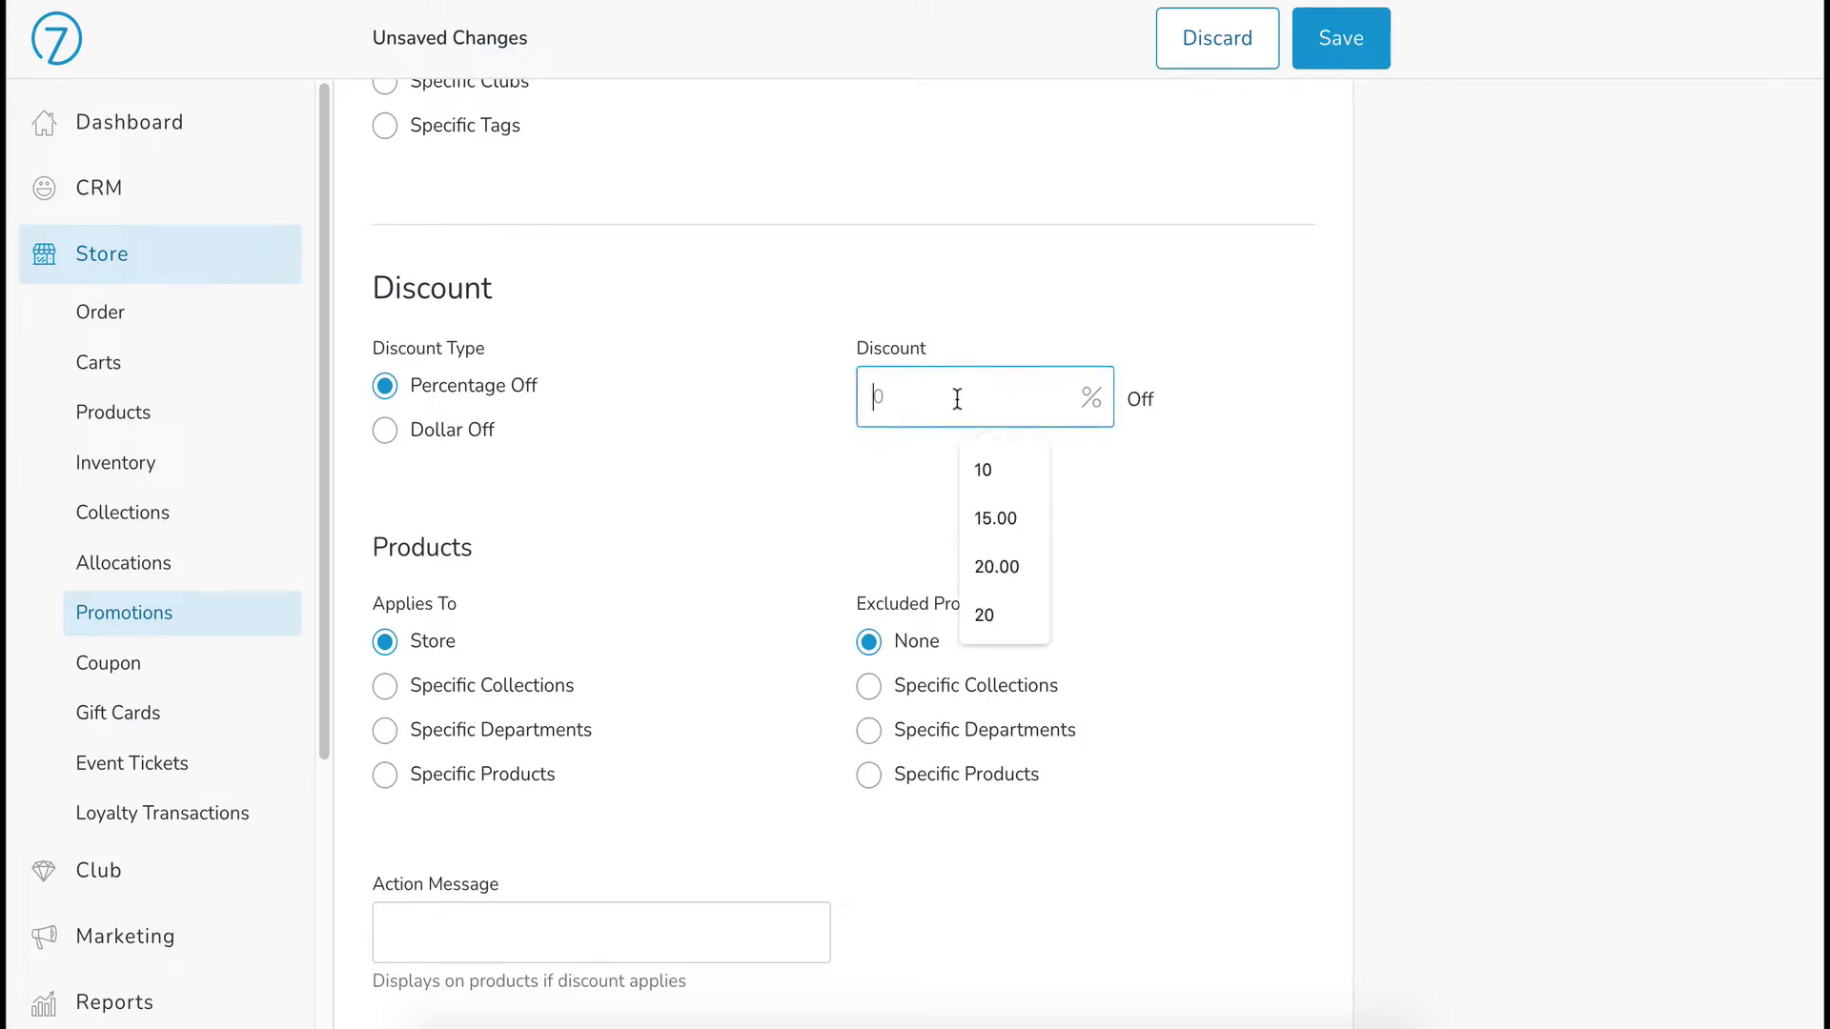
{"action": "type", "text": "10"}
{"action": "left_click", "coordinate": [620, 502]}
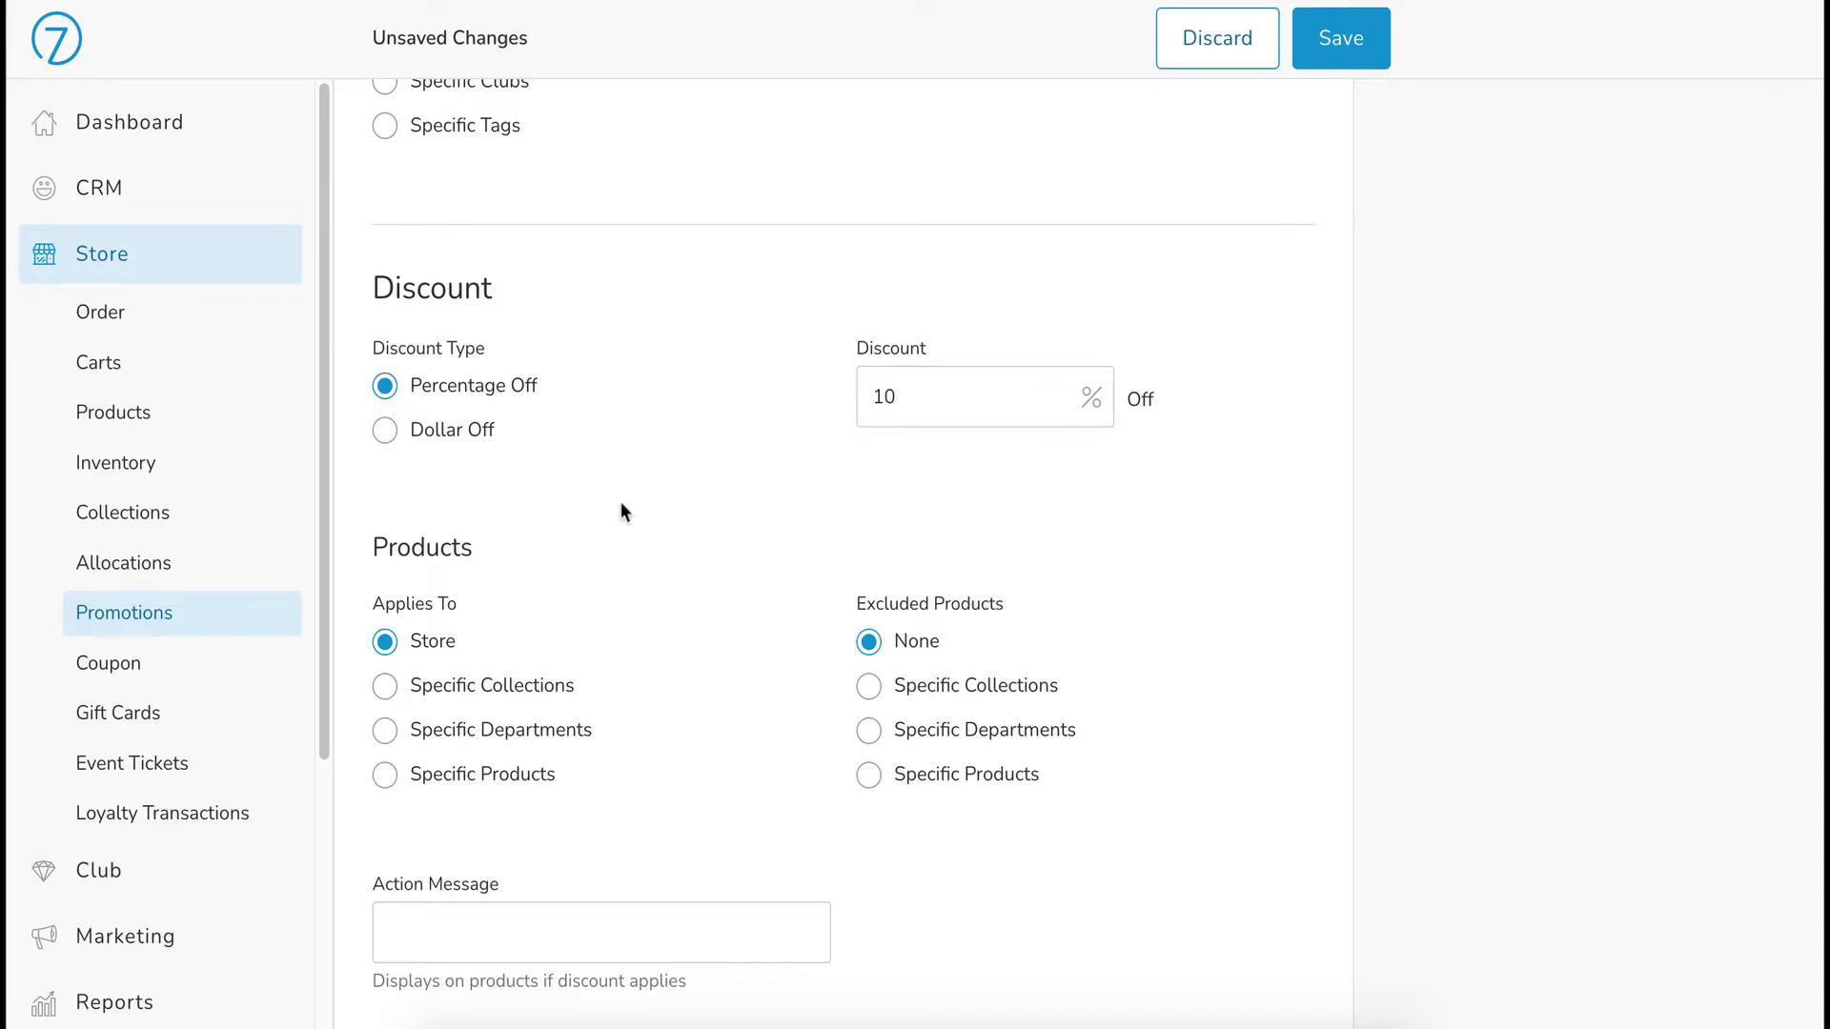
Preview applying the discount to specific collections, departments and products, and return it to the whole Store.
{"action": "scroll", "coordinate": [620, 501], "scroll_direction": "down", "scroll_amount": 3}
{"action": "scroll", "coordinate": [620, 502], "scroll_direction": "down", "scroll_amount": 1}
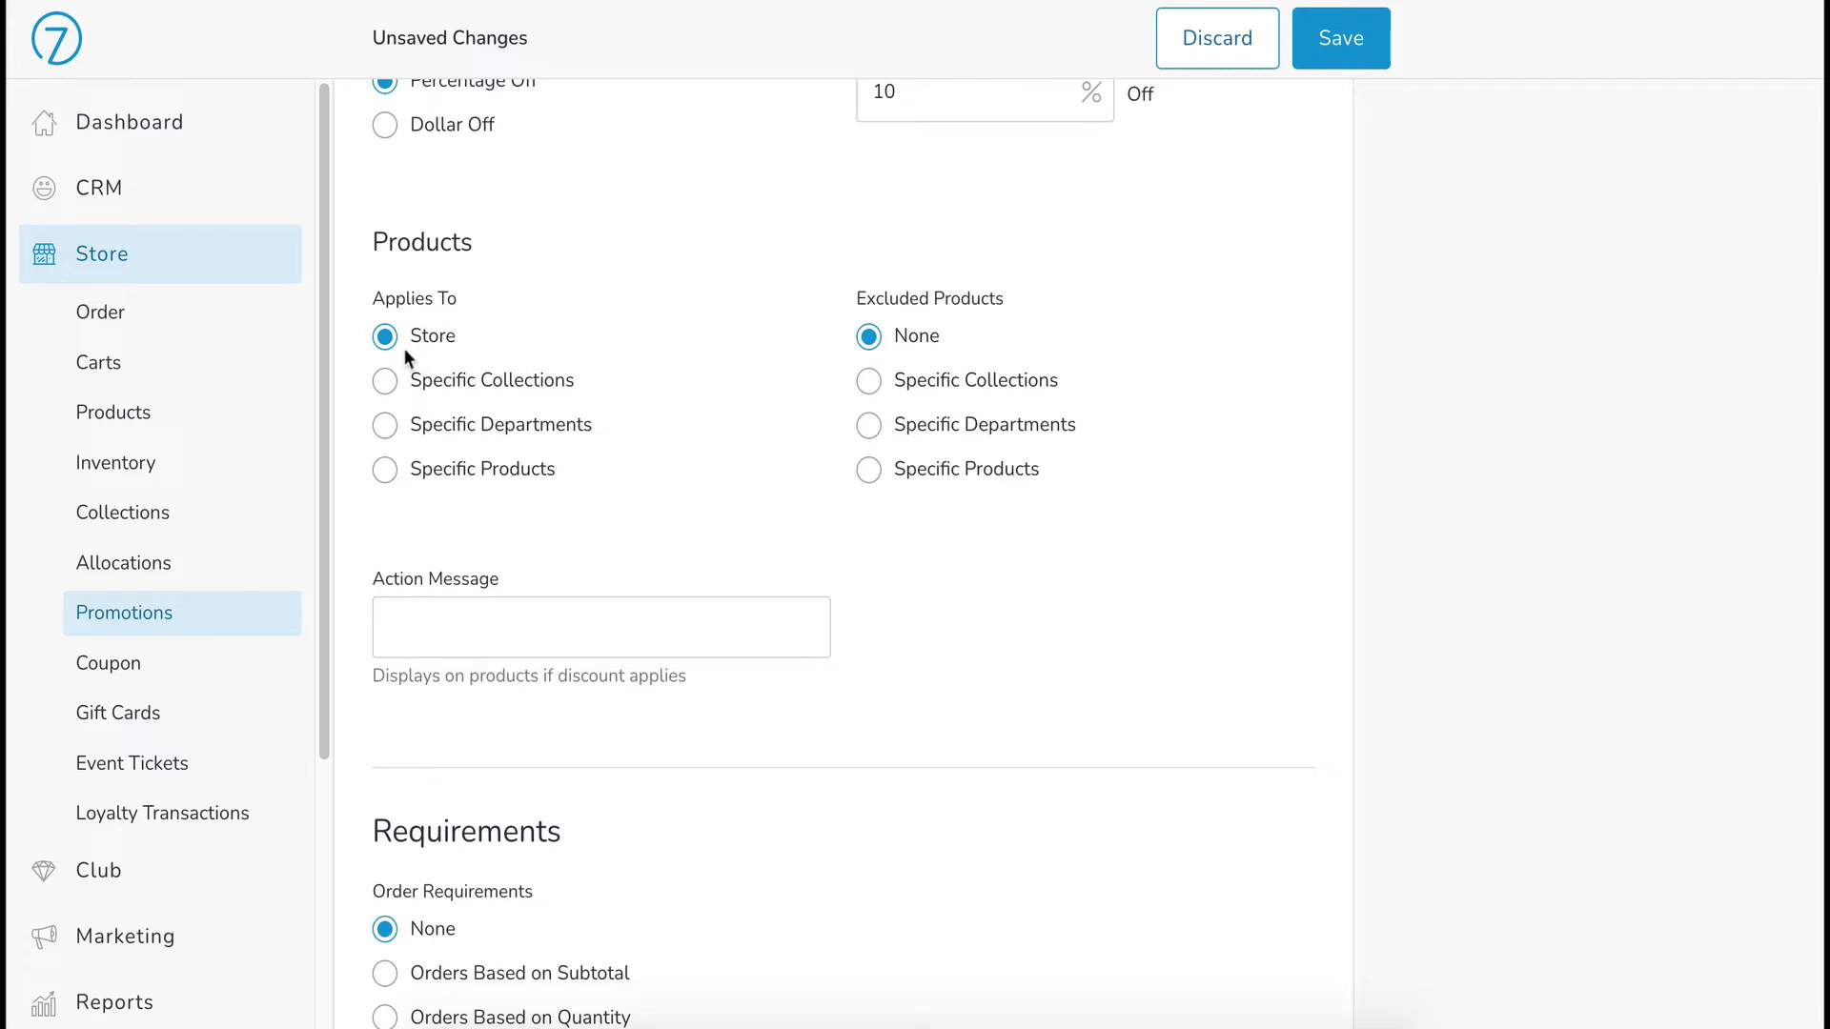
{"action": "left_click", "coordinate": [385, 383]}
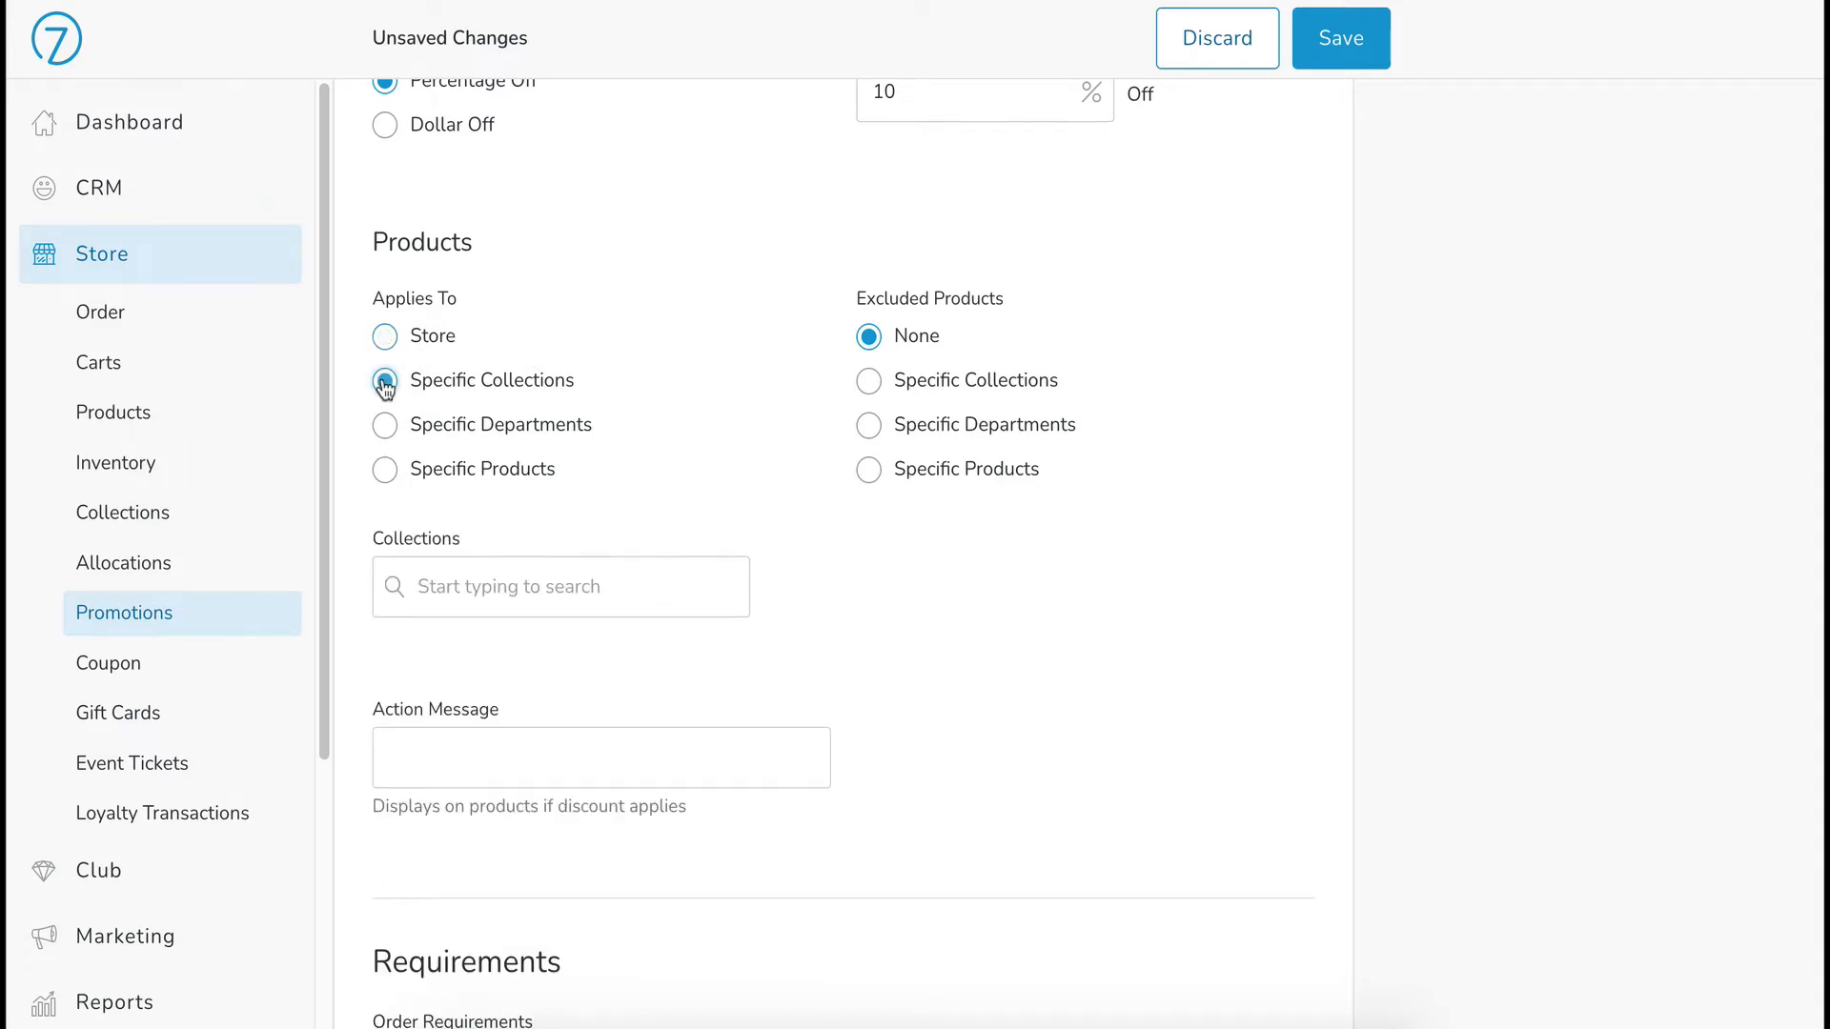
{"action": "left_click", "coordinate": [447, 583]}
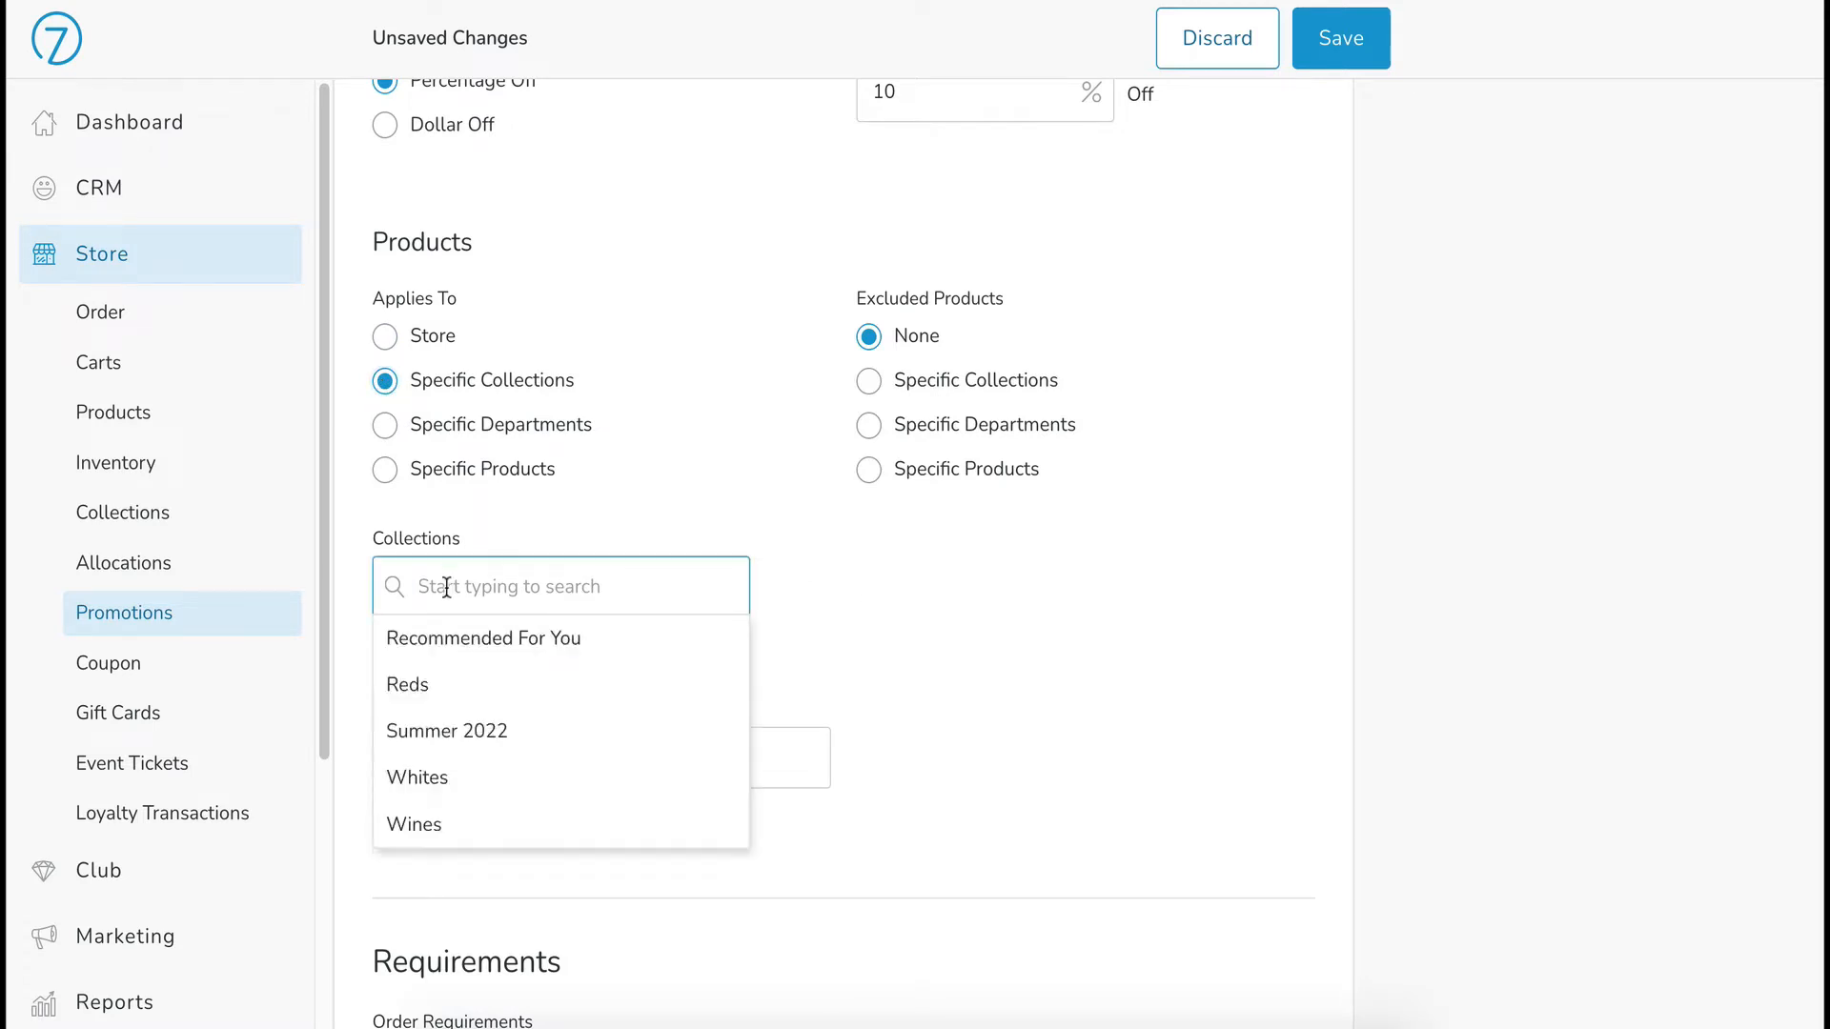
{"action": "left_click", "coordinate": [701, 481]}
{"action": "left_click", "coordinate": [383, 423]}
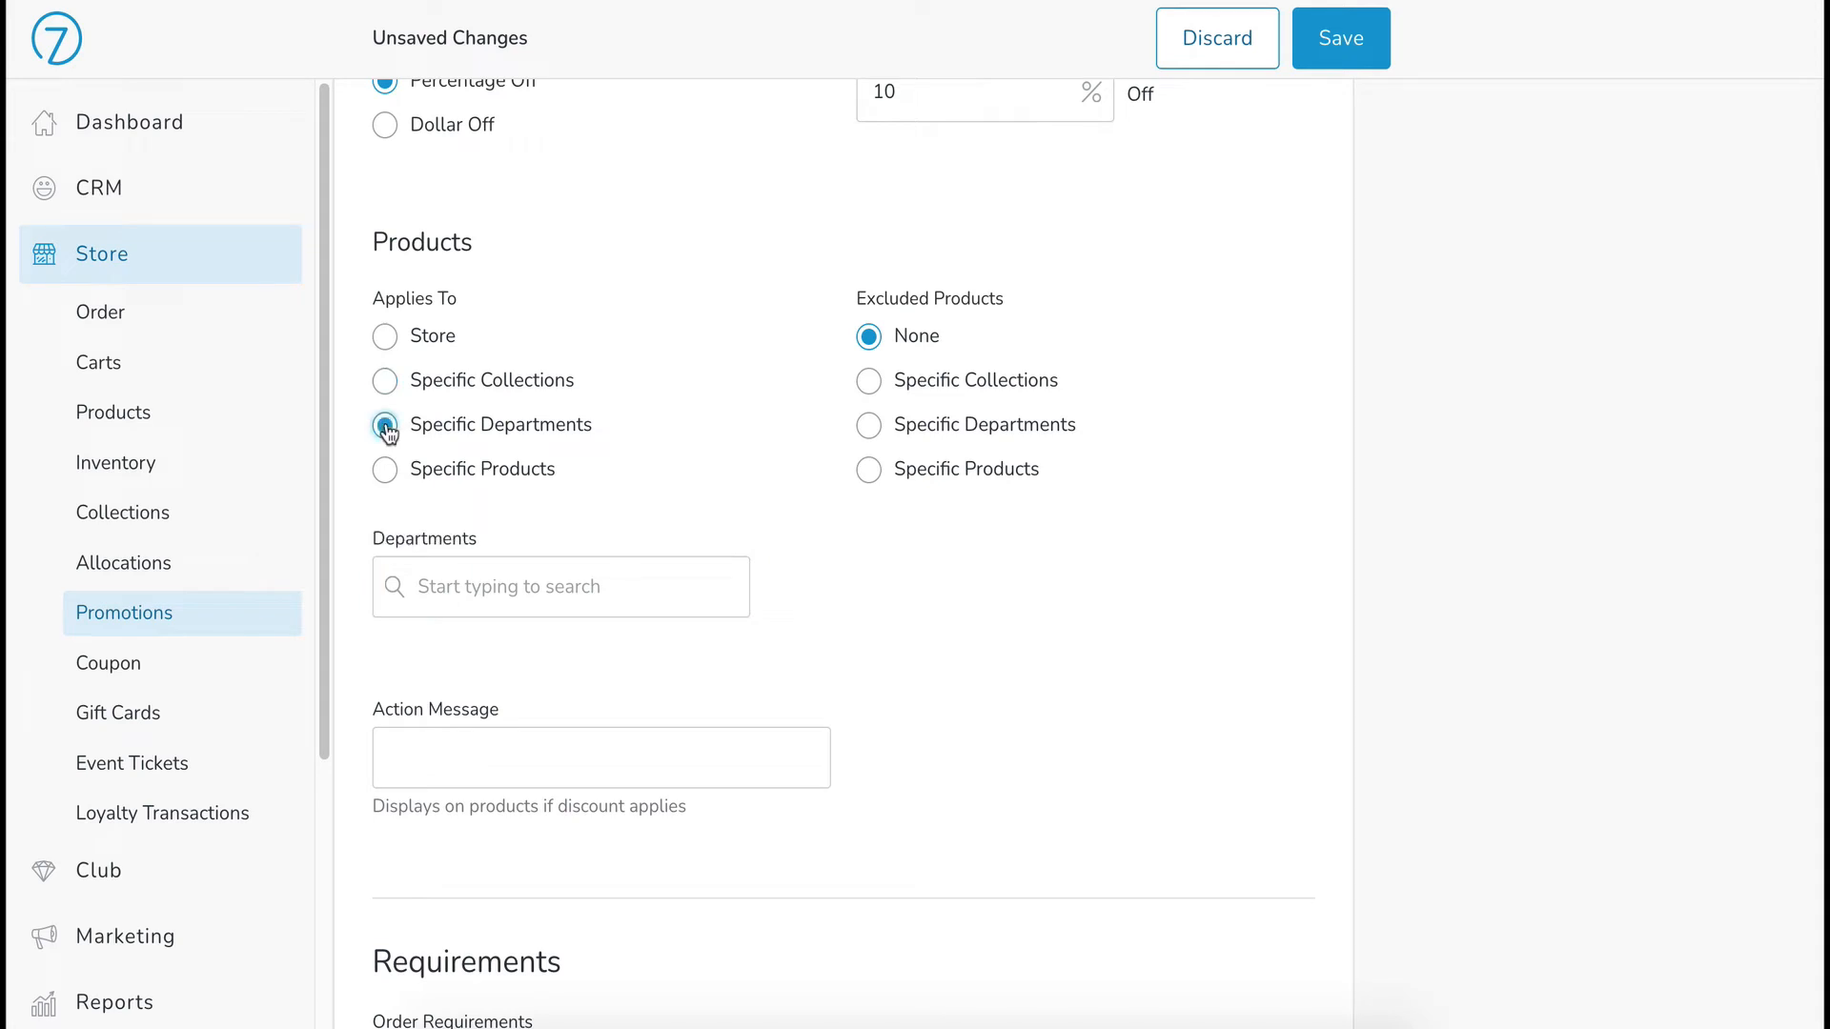
{"action": "left_click", "coordinate": [385, 470]}
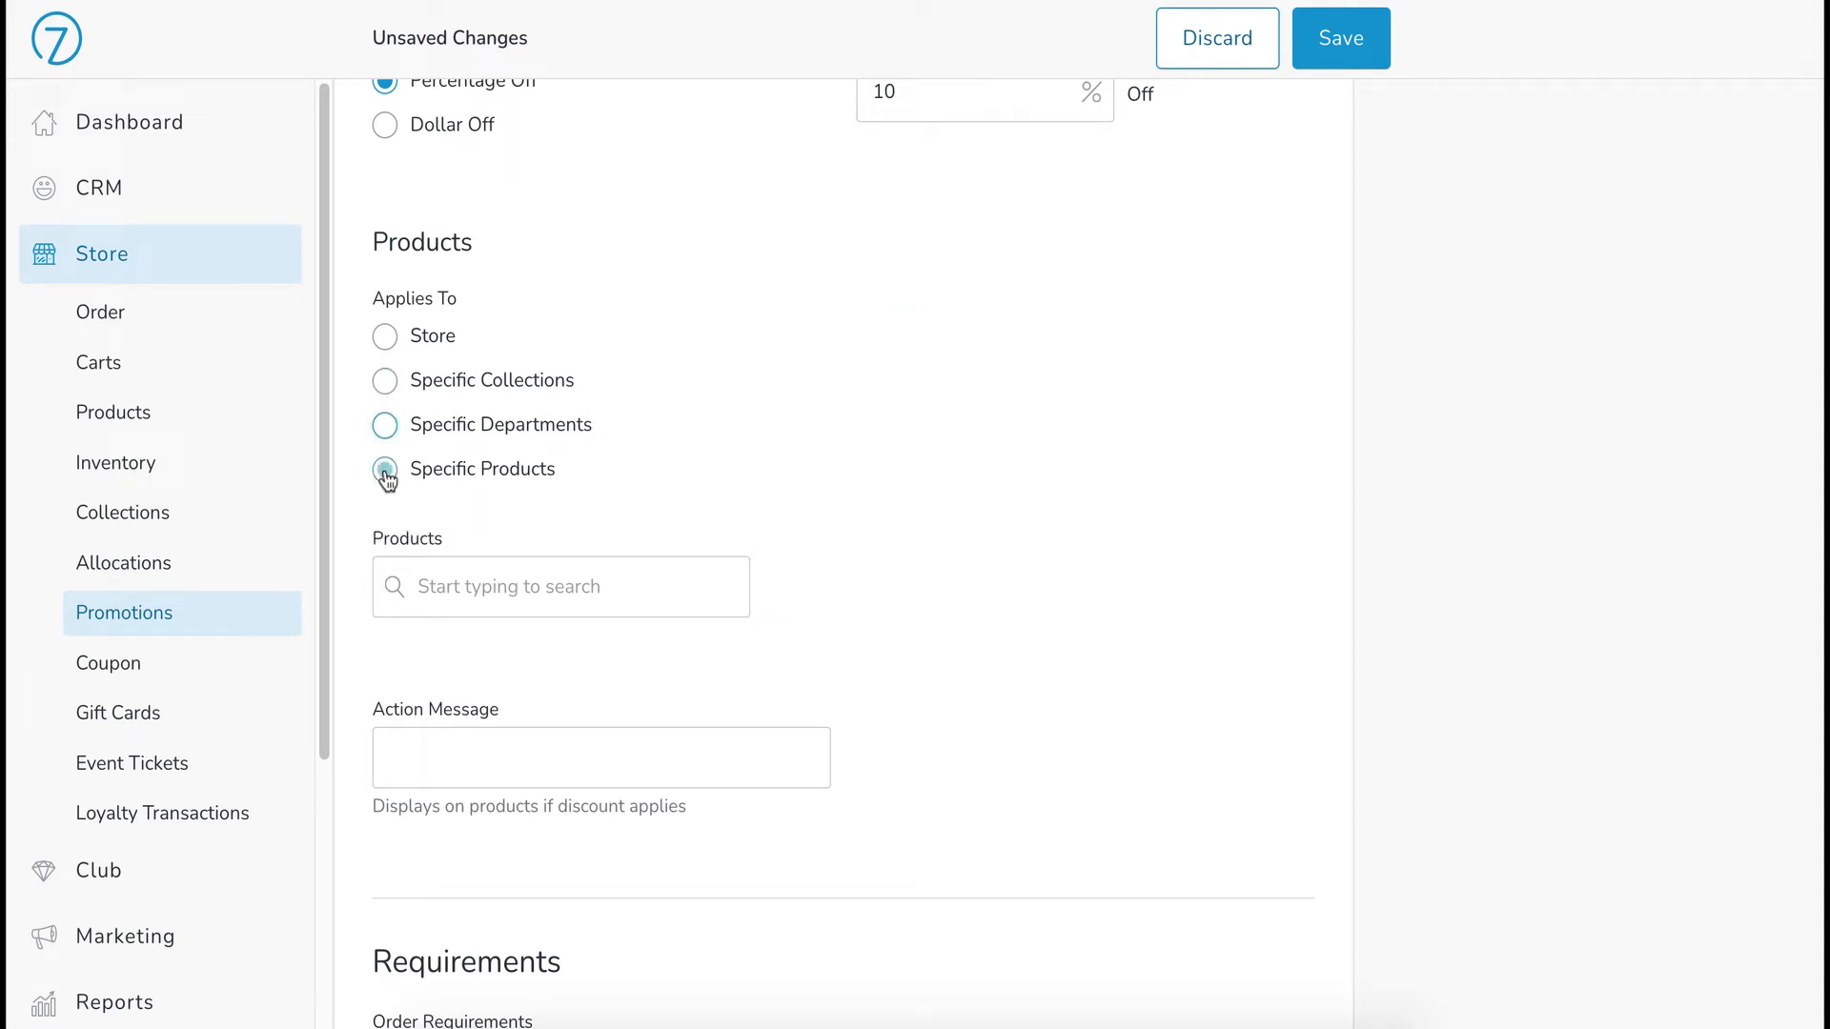
{"action": "left_click", "coordinate": [452, 585]}
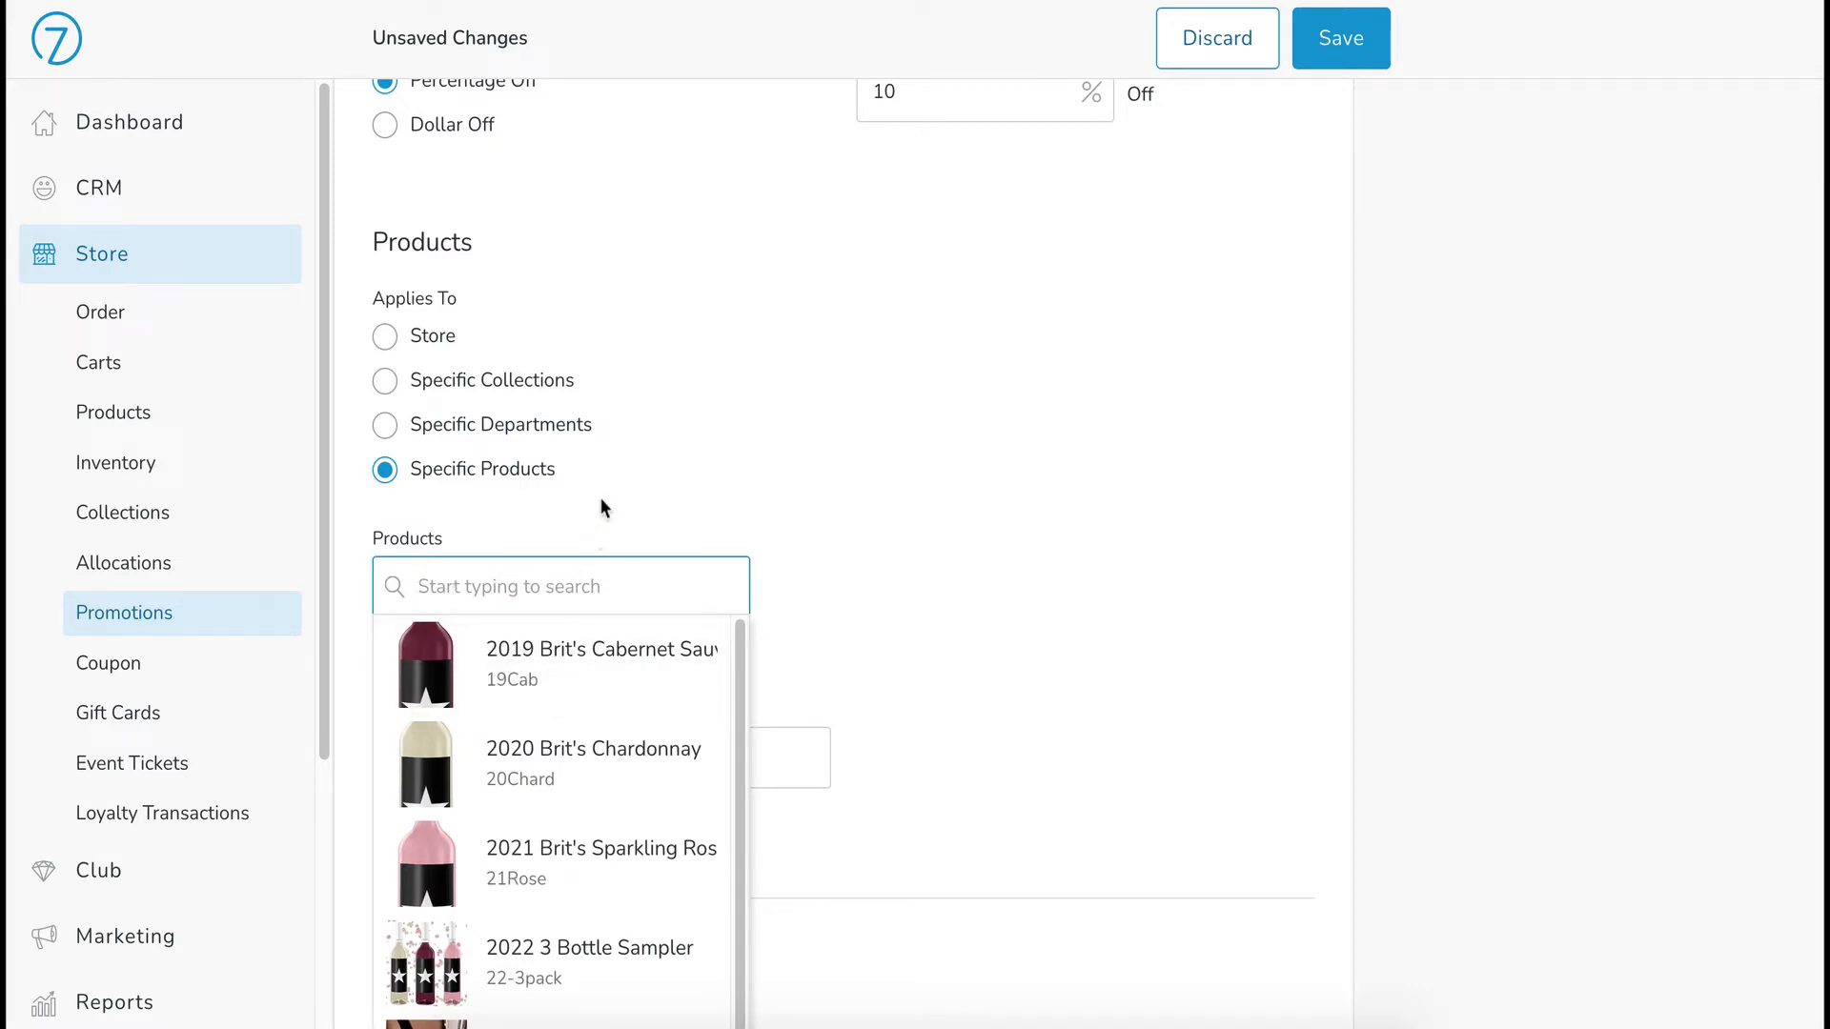
{"action": "left_click", "coordinate": [385, 337]}
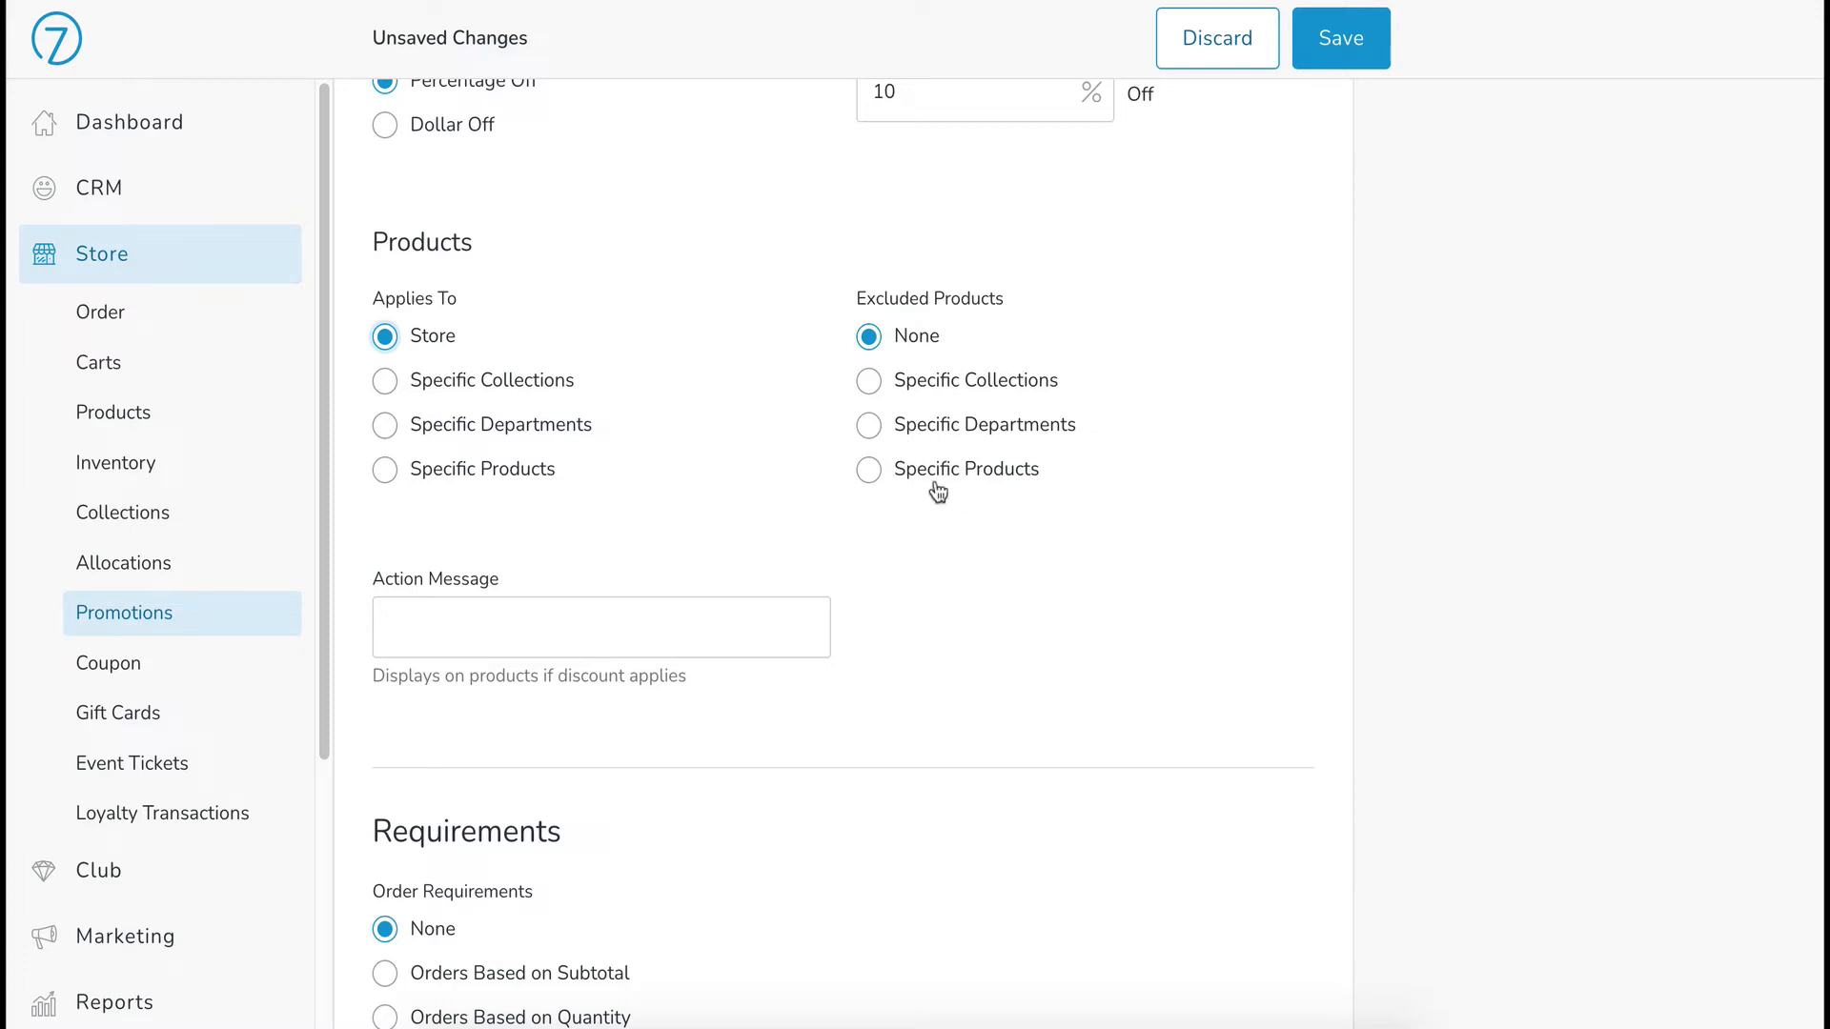
Set the promotion's action message to "Order 12 and receive 10% off!".
{"action": "scroll", "coordinate": [704, 305], "scroll_direction": "down", "scroll_amount": 2}
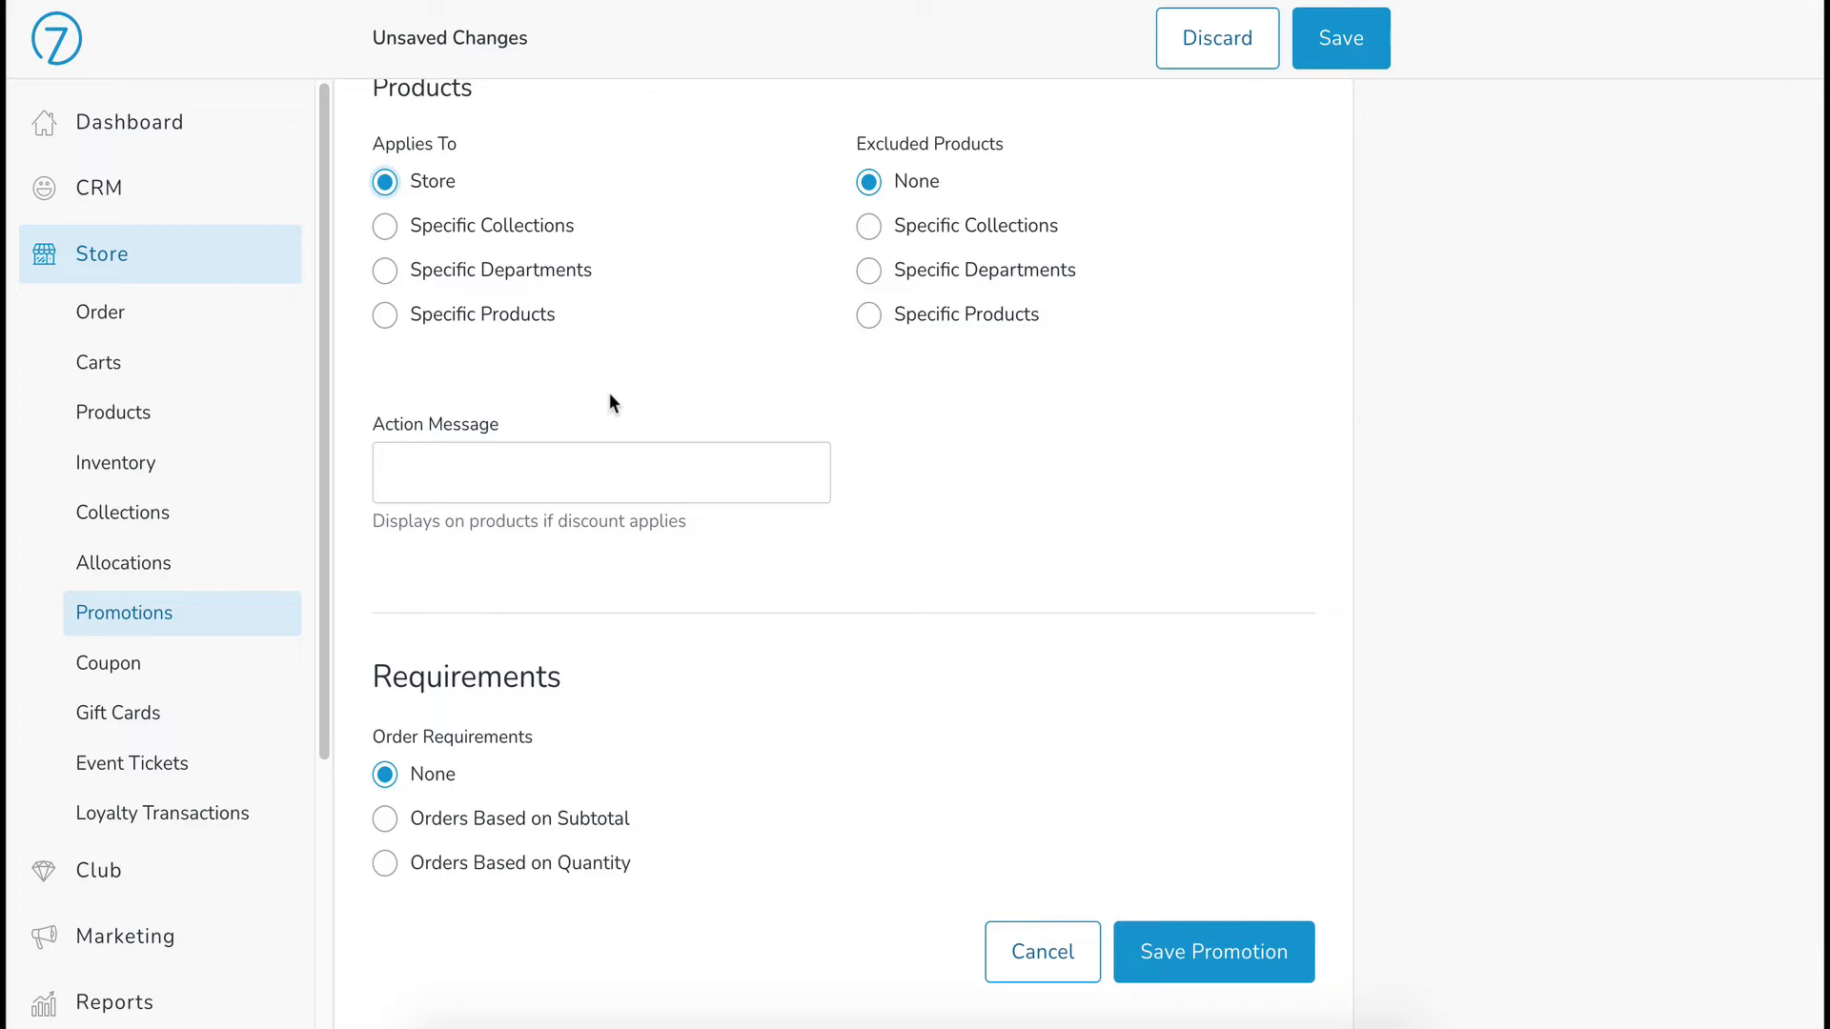
{"action": "left_click", "coordinate": [521, 473]}
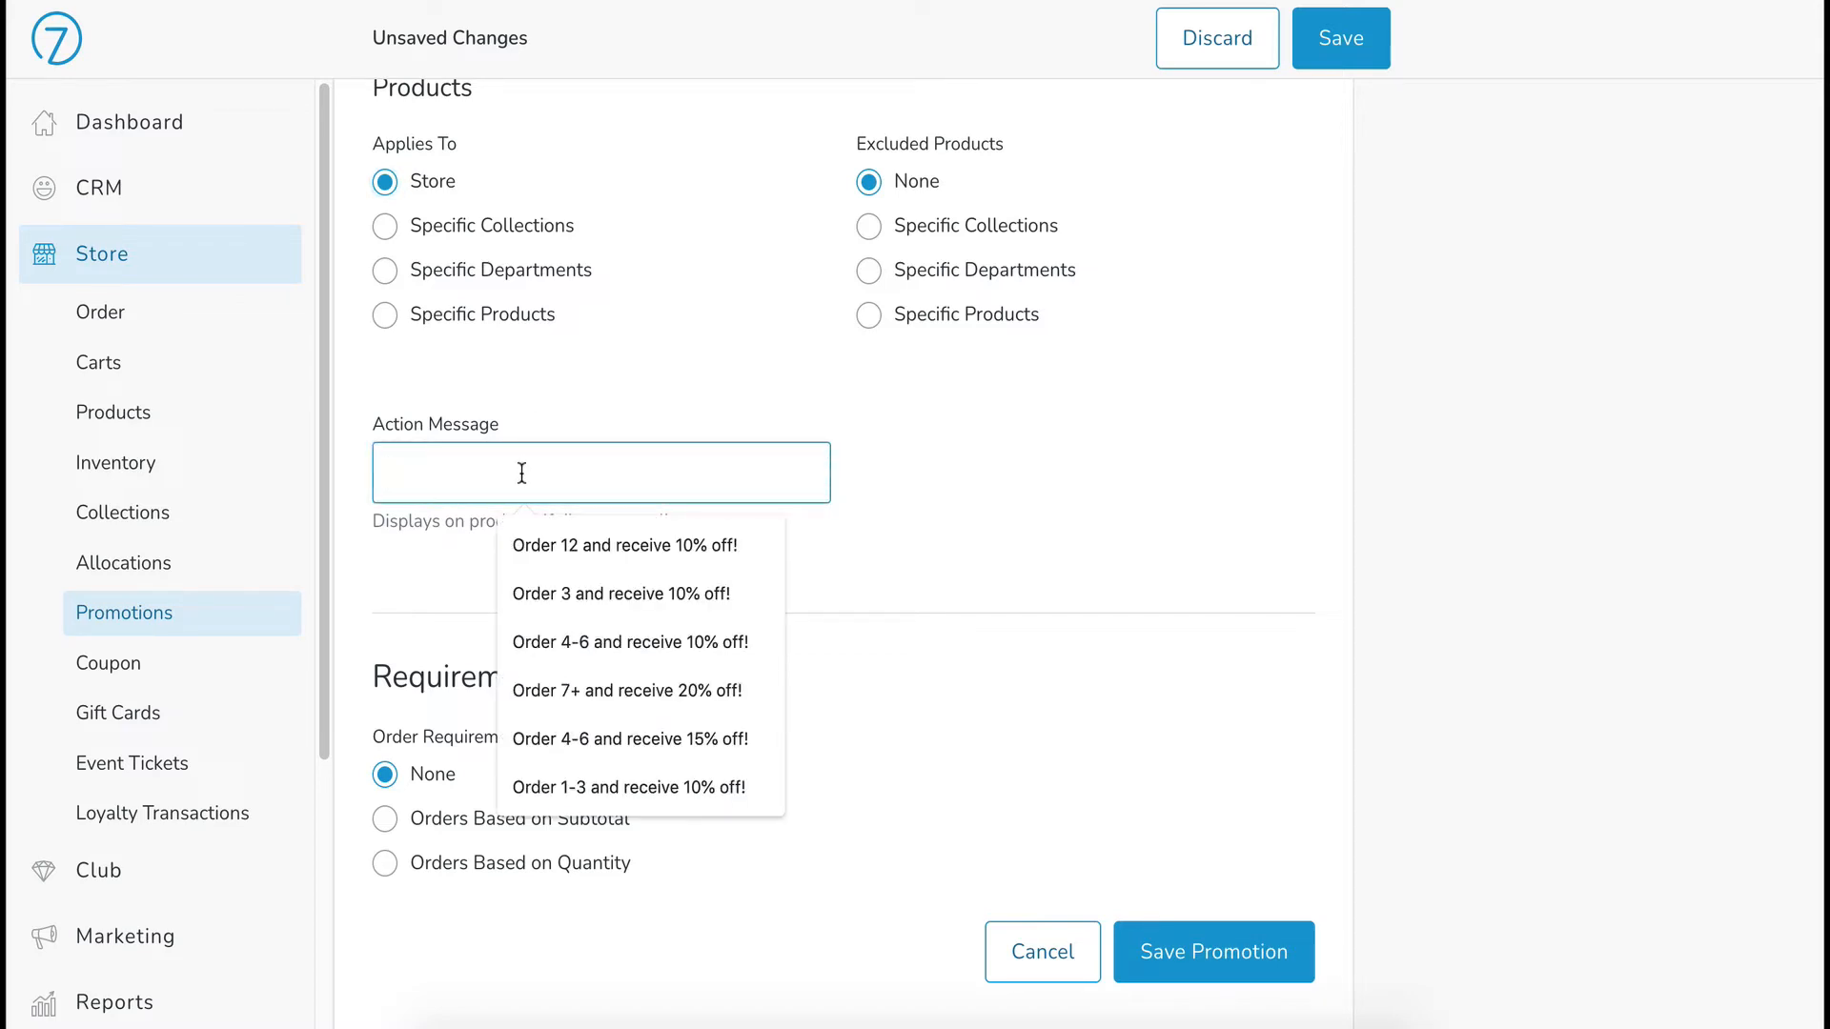
{"action": "left_click", "coordinate": [652, 533]}
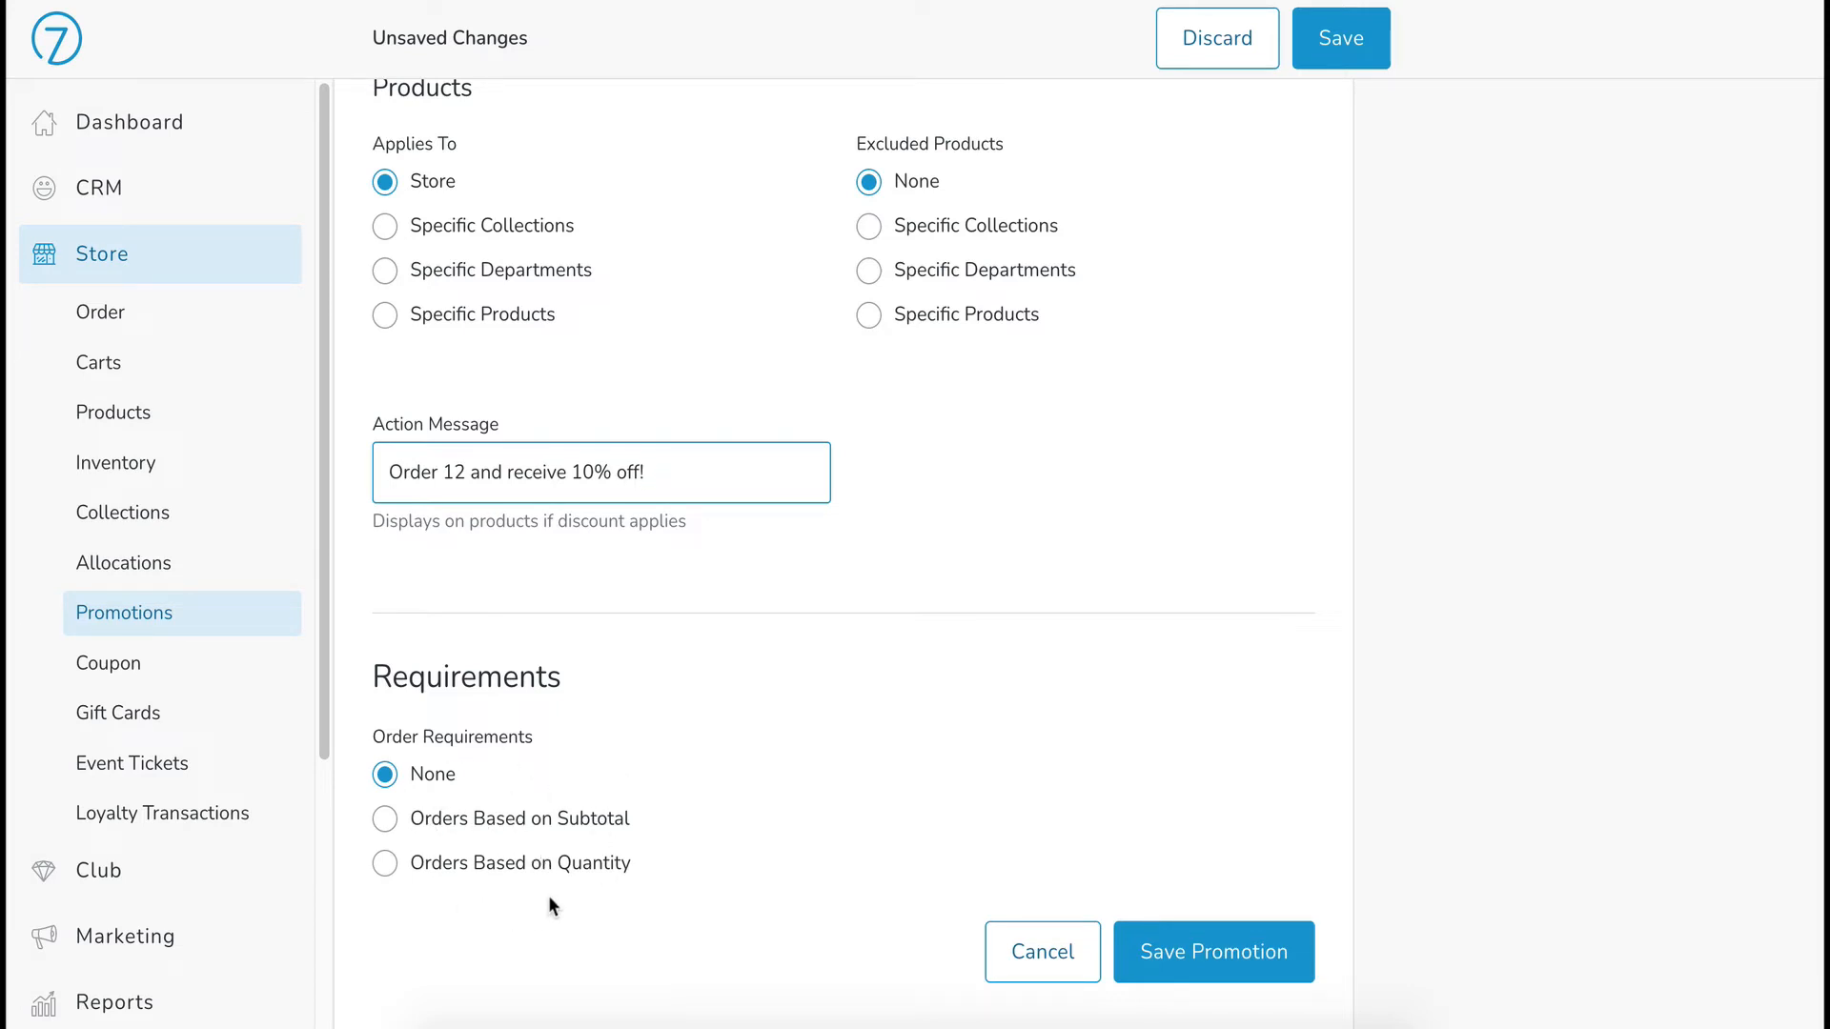
Base the order requirement on quantity with a minimum of 12.
{"action": "left_click", "coordinate": [385, 868]}
{"action": "scroll", "coordinate": [826, 684], "scroll_direction": "down", "scroll_amount": 3}
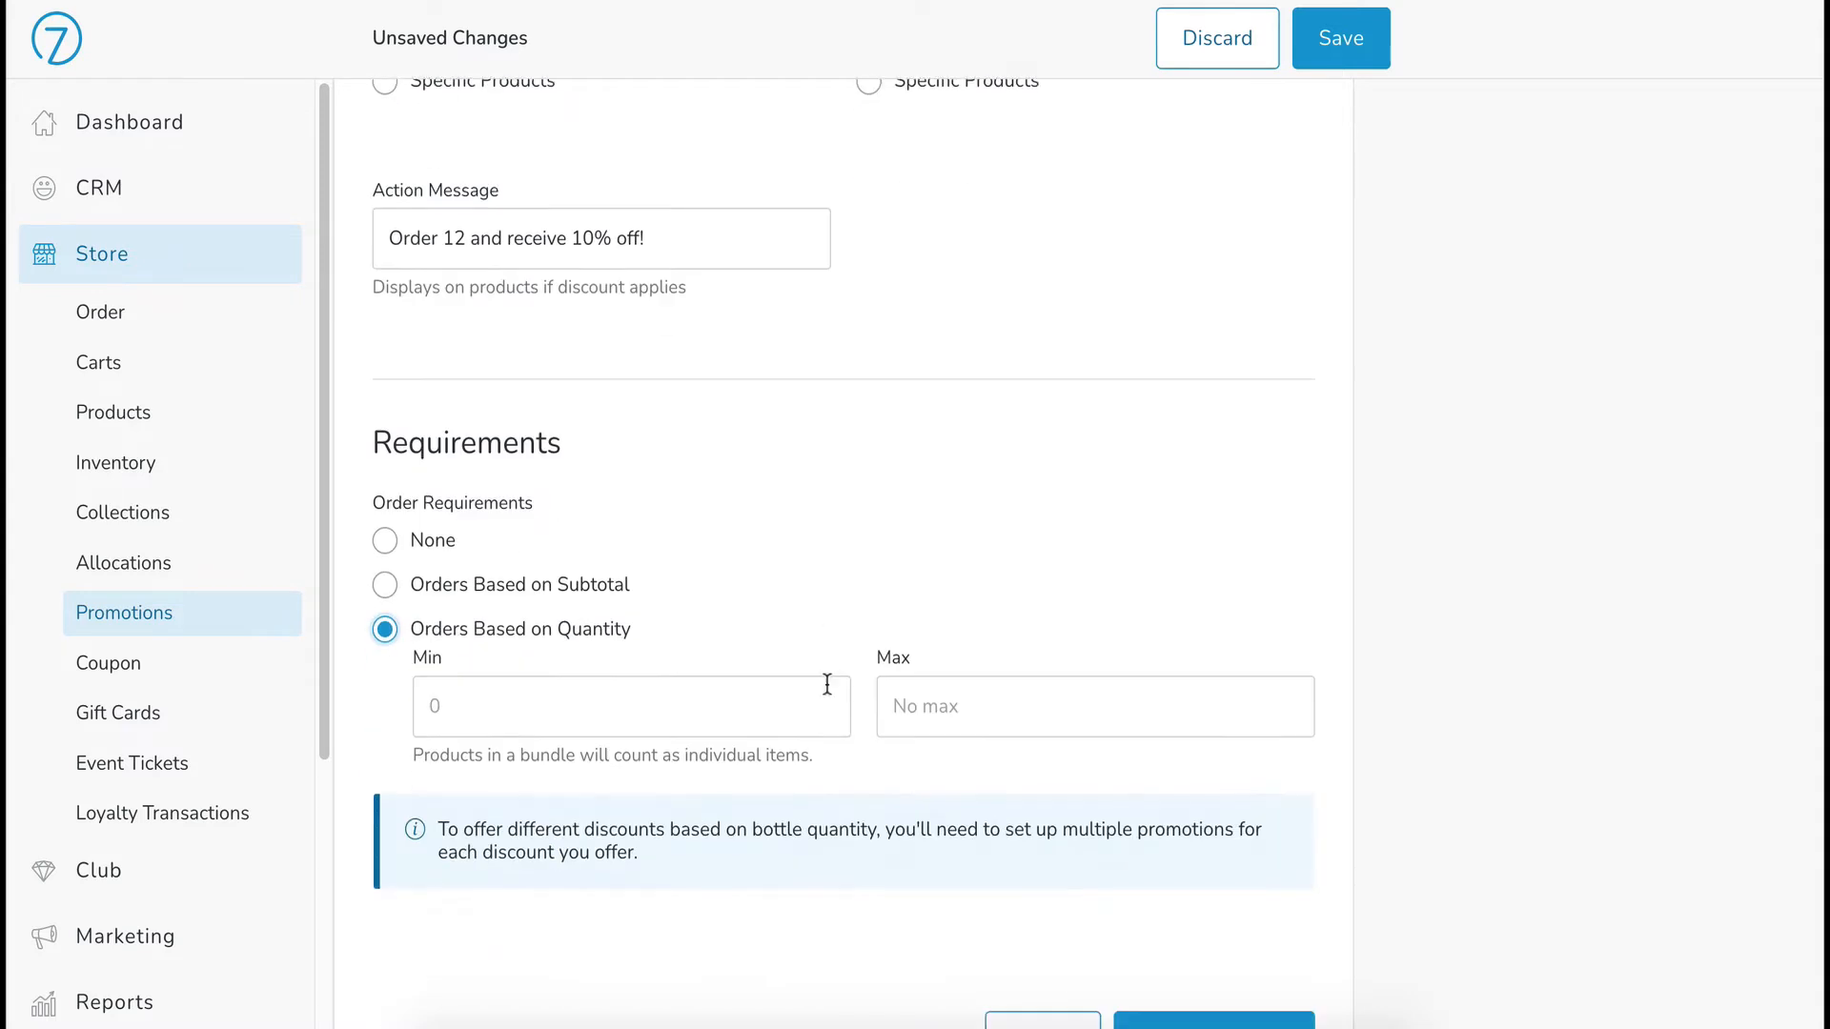
{"action": "scroll", "coordinate": [825, 682], "scroll_direction": "down", "scroll_amount": 1}
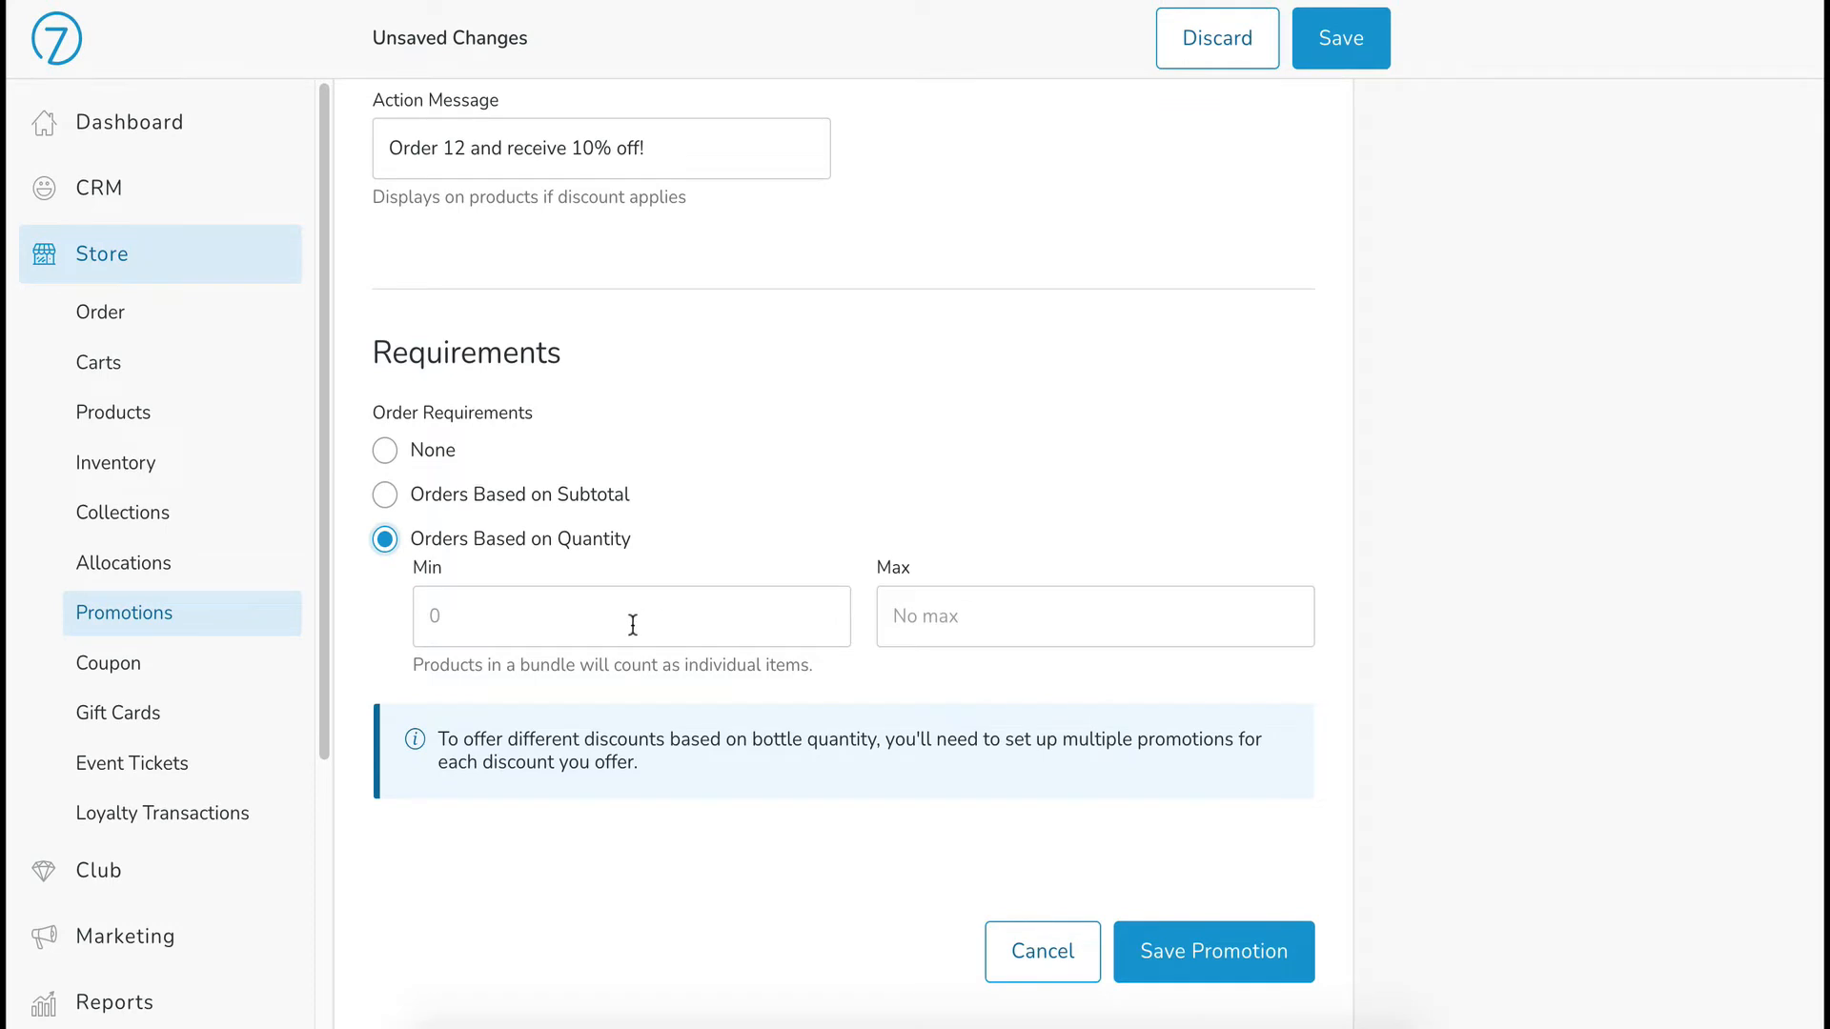
{"action": "left_click", "coordinate": [723, 616]}
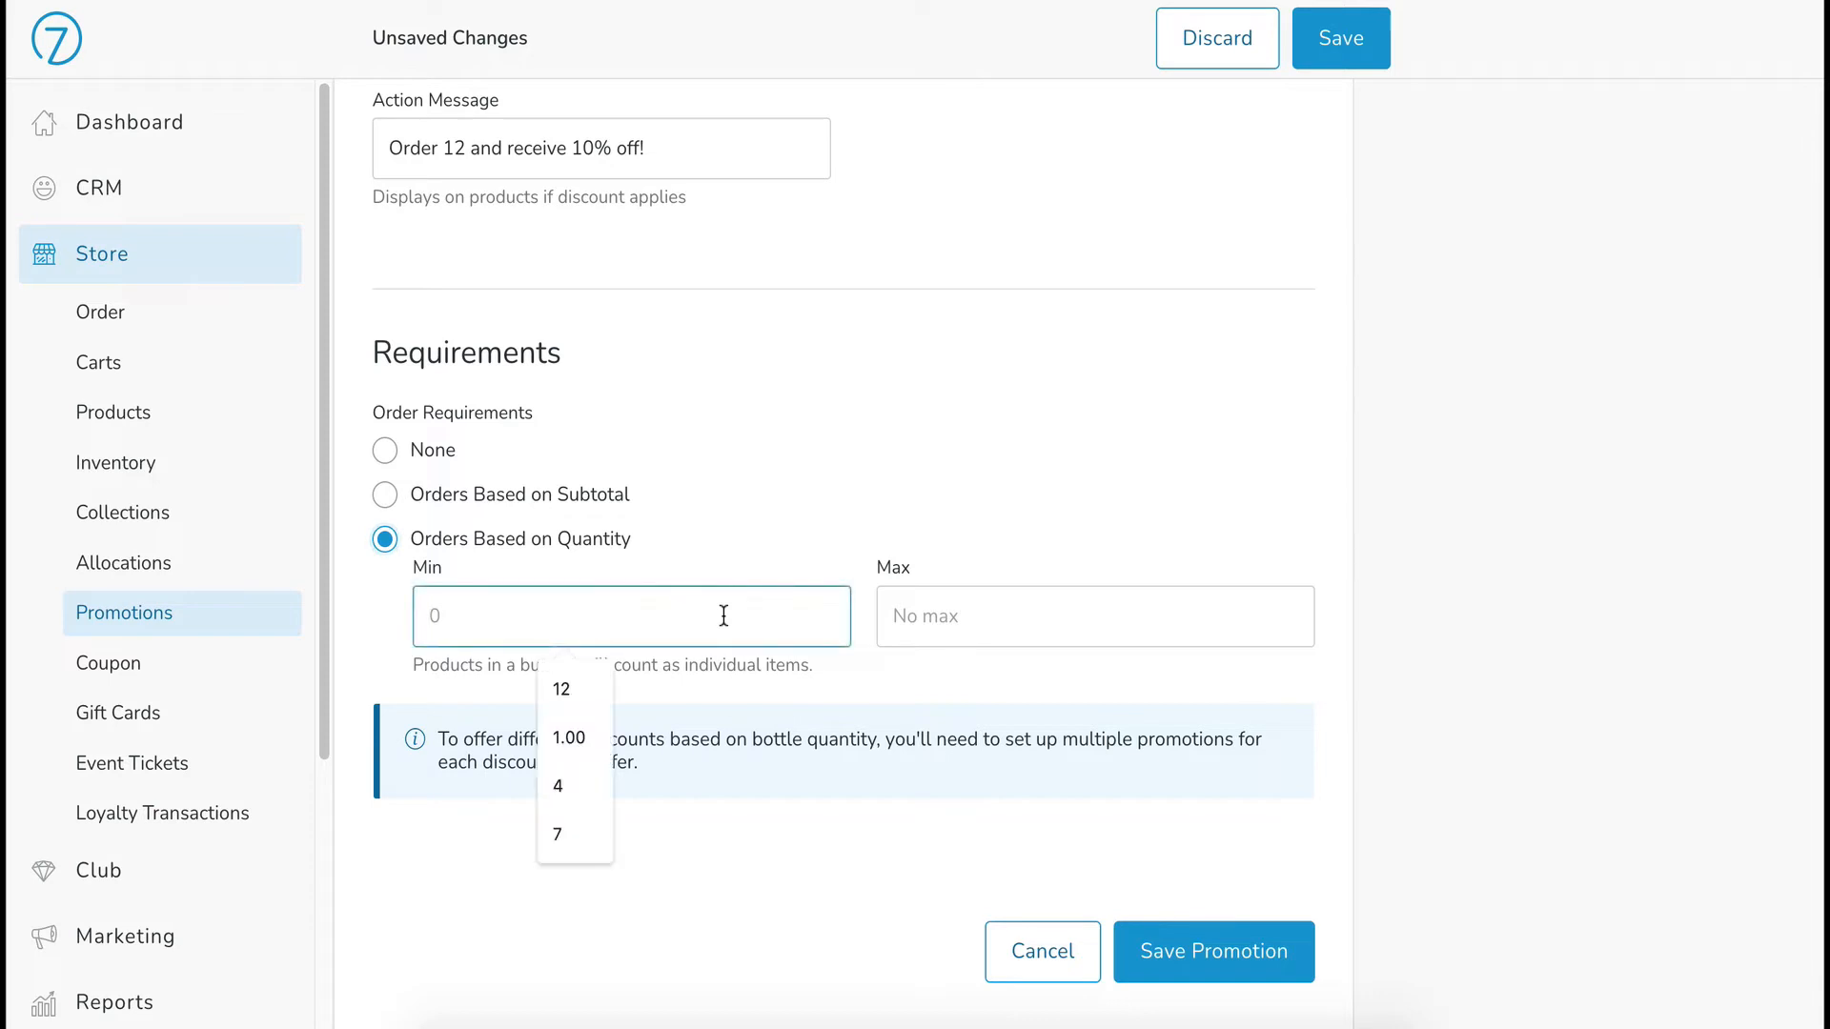
{"action": "left_click", "coordinate": [576, 689]}
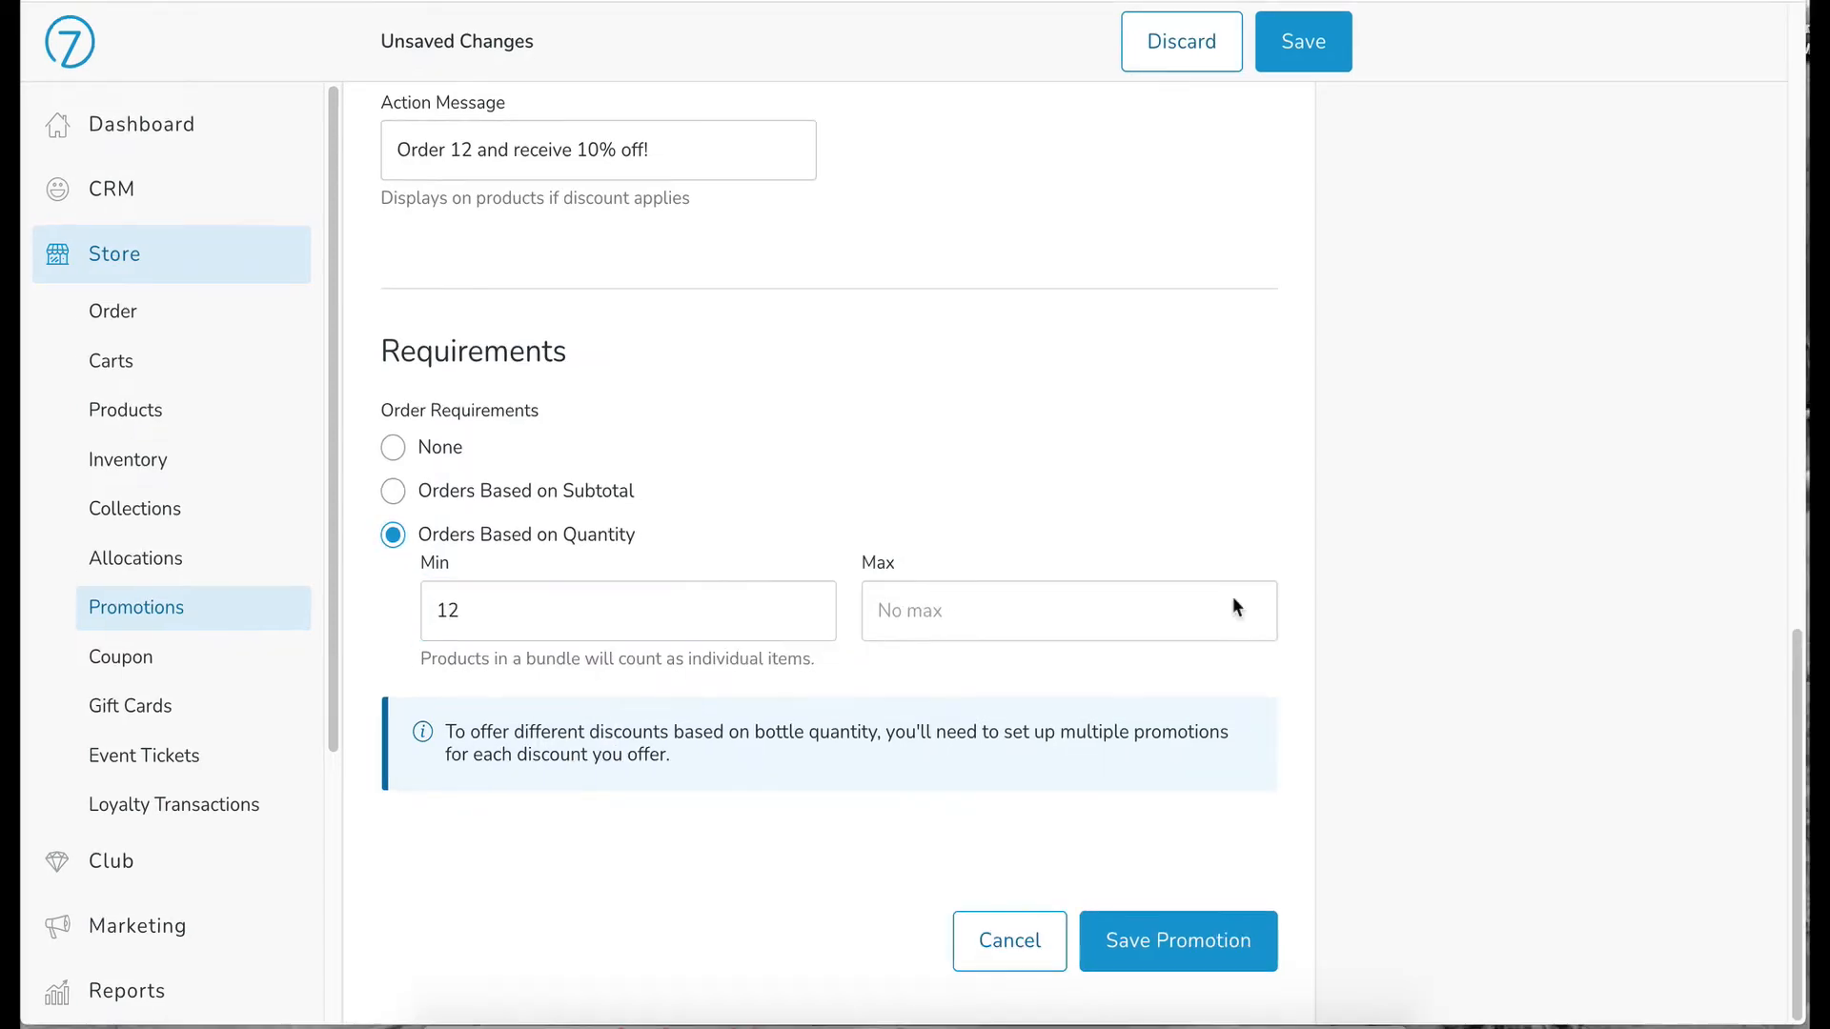
Add the promotion to the Summer of Love promotion set for discount stacking.
{"action": "scroll", "coordinate": [1310, 644], "scroll_direction": "up", "scroll_amount": 10}
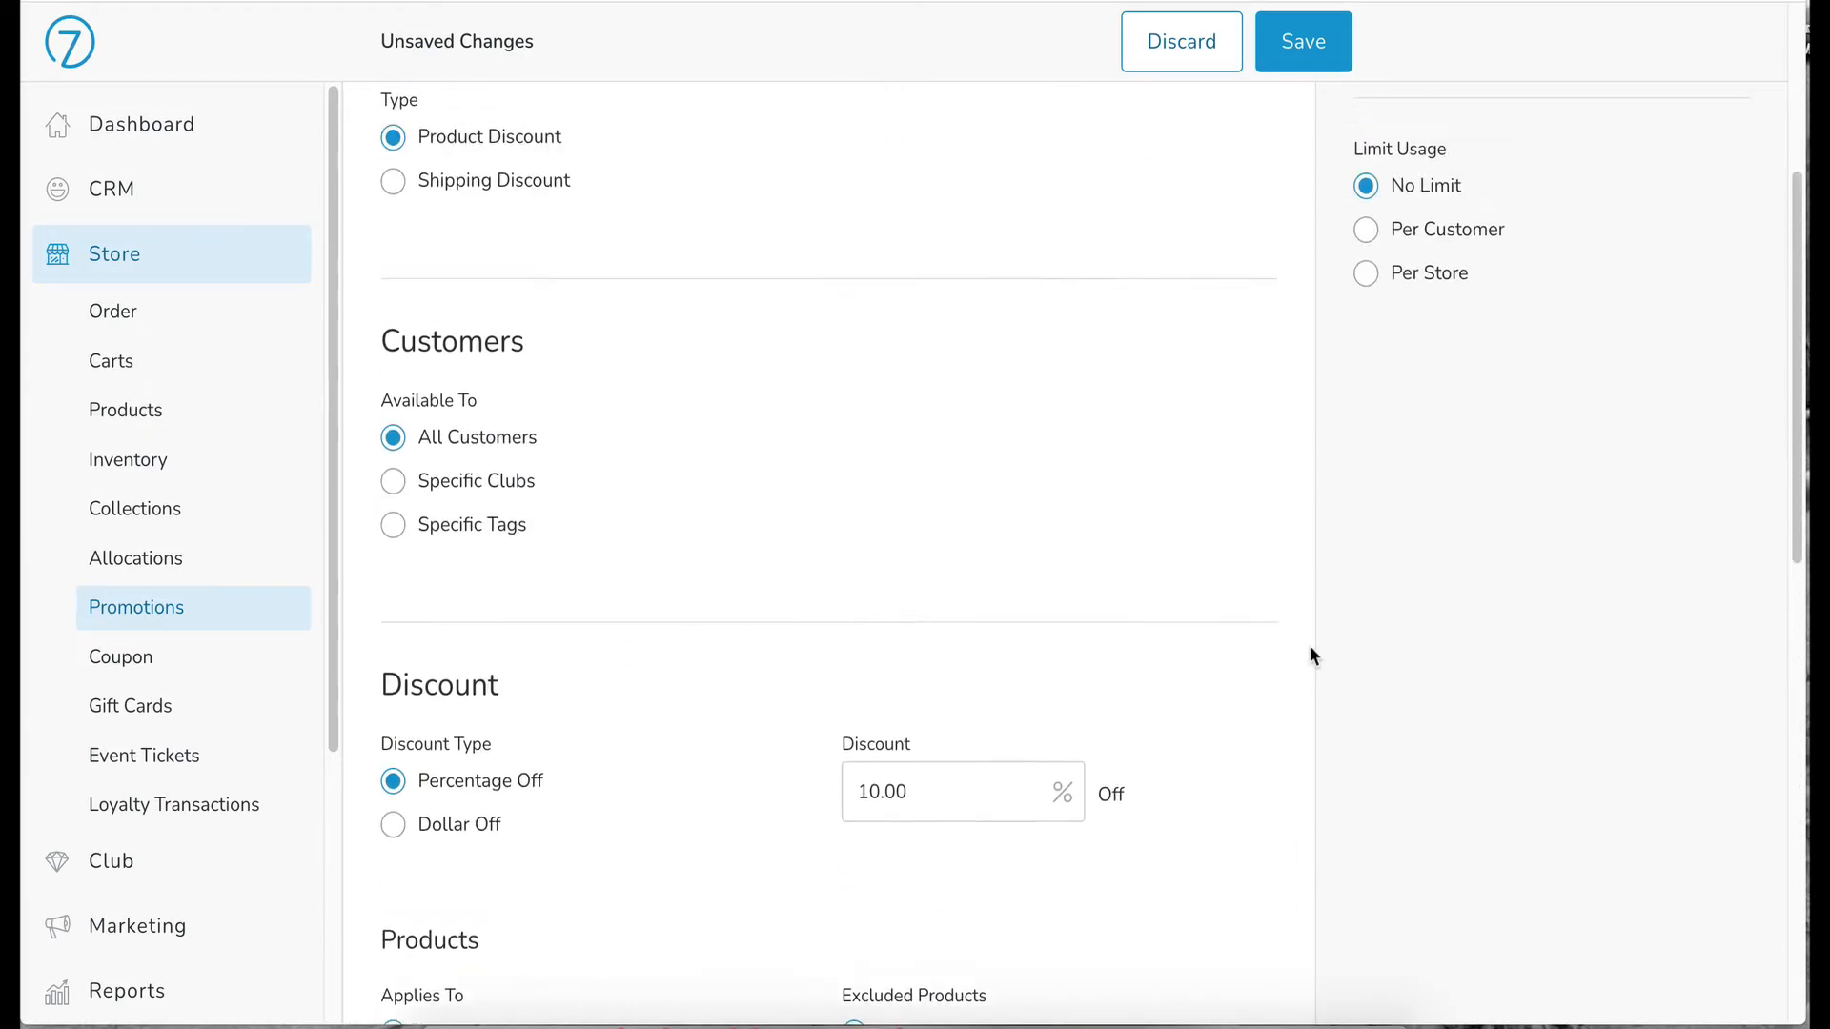
{"action": "scroll", "coordinate": [1309, 644], "scroll_direction": "up", "scroll_amount": 5}
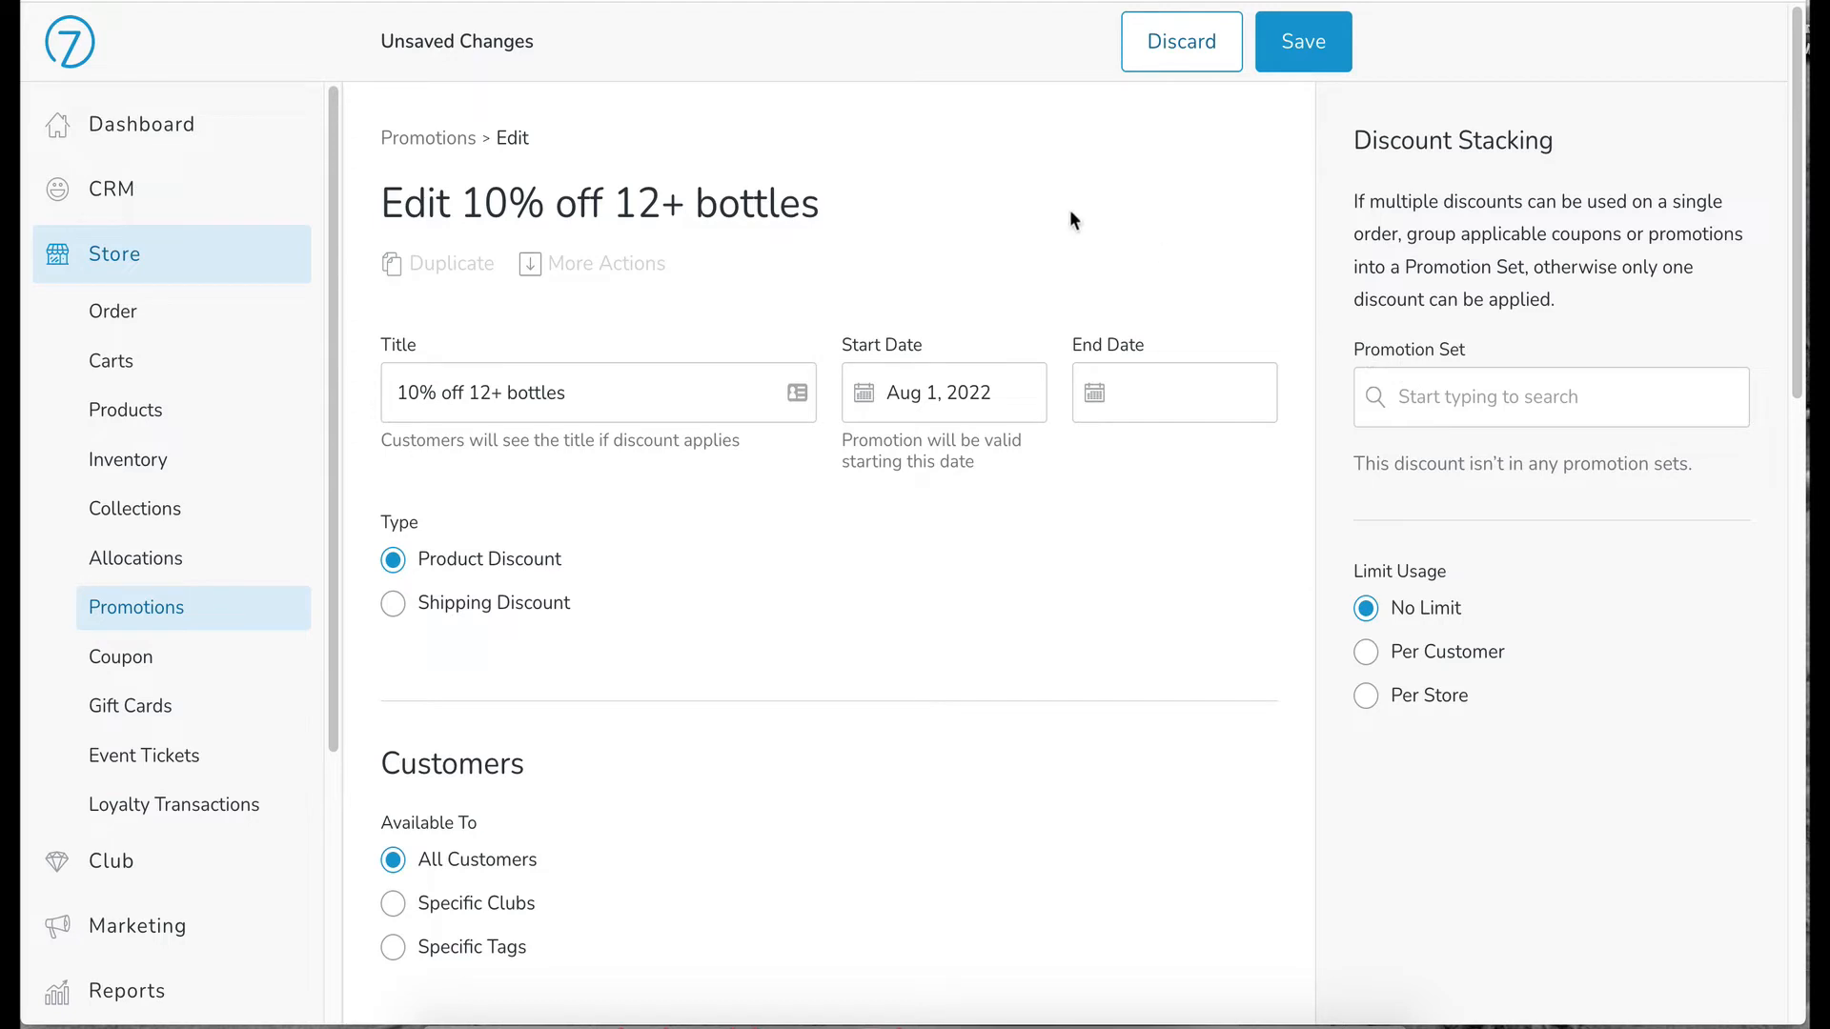
{"action": "left_click", "coordinate": [1393, 396]}
{"action": "left_click", "coordinate": [1448, 450]}
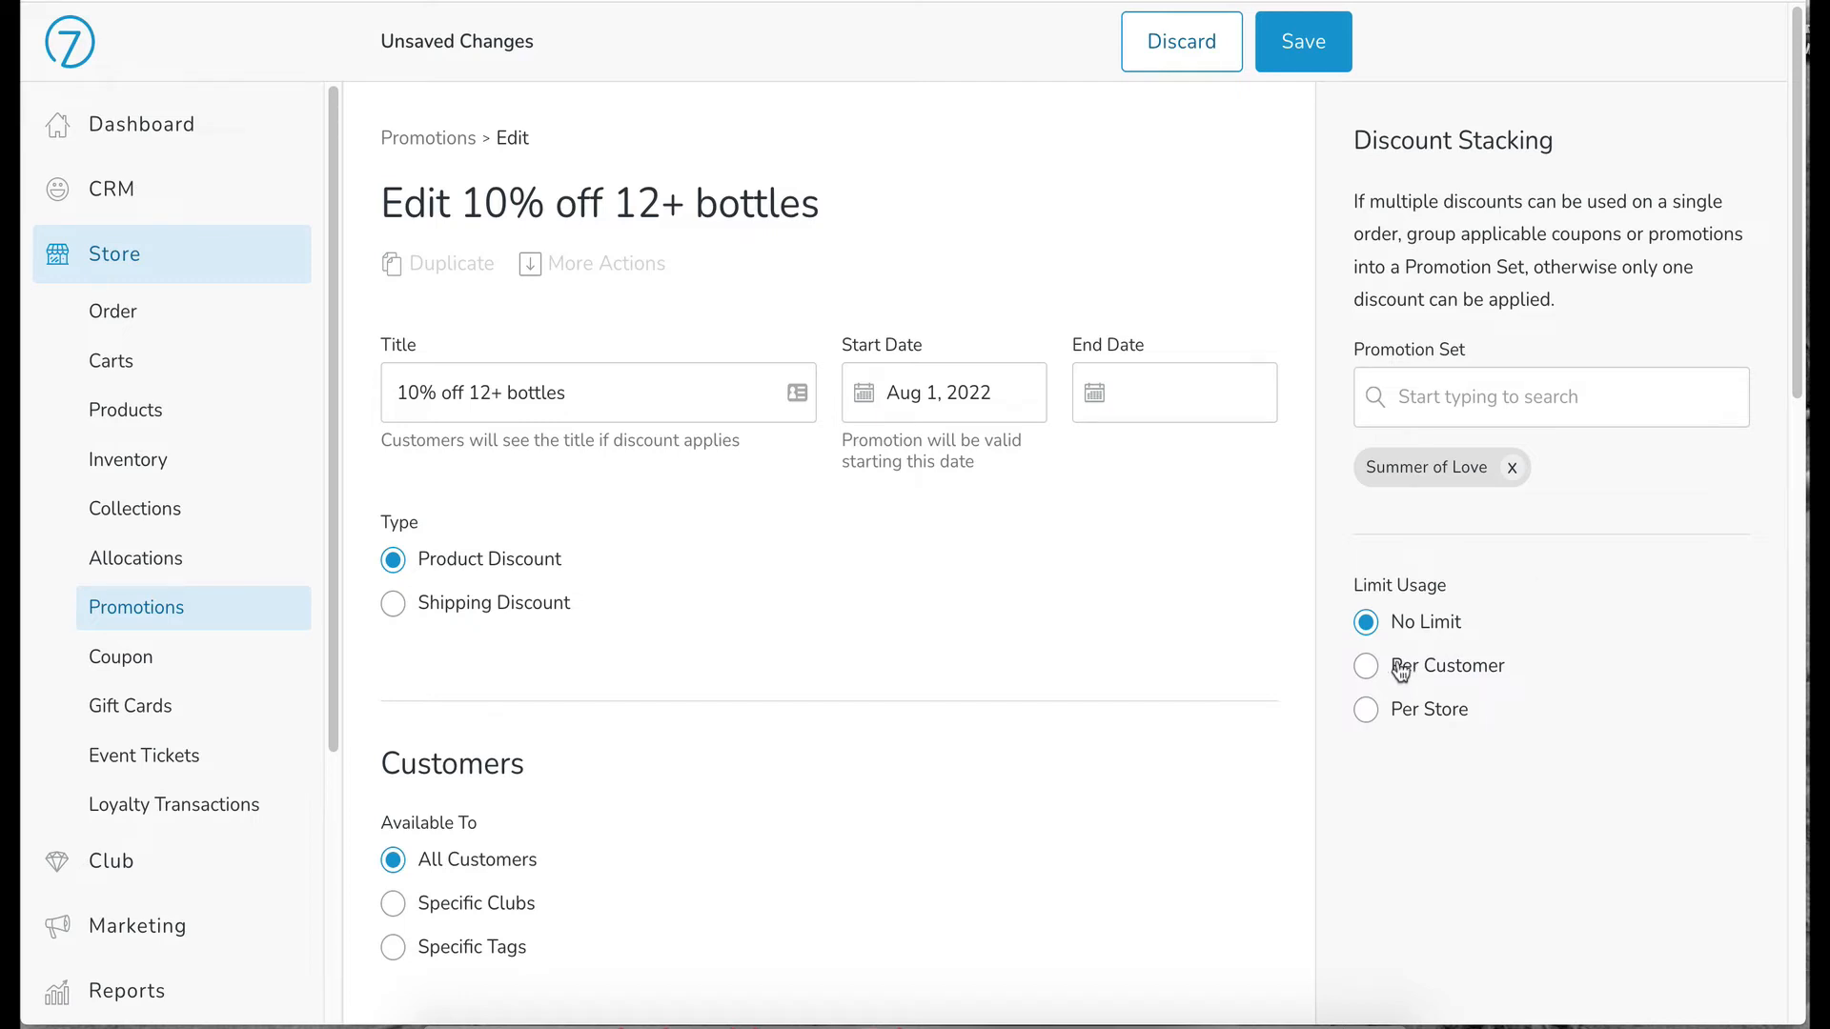
Enter a usage limit of 3 per customer and switch the limit to Per Store.
{"action": "left_click", "coordinate": [1365, 666]}
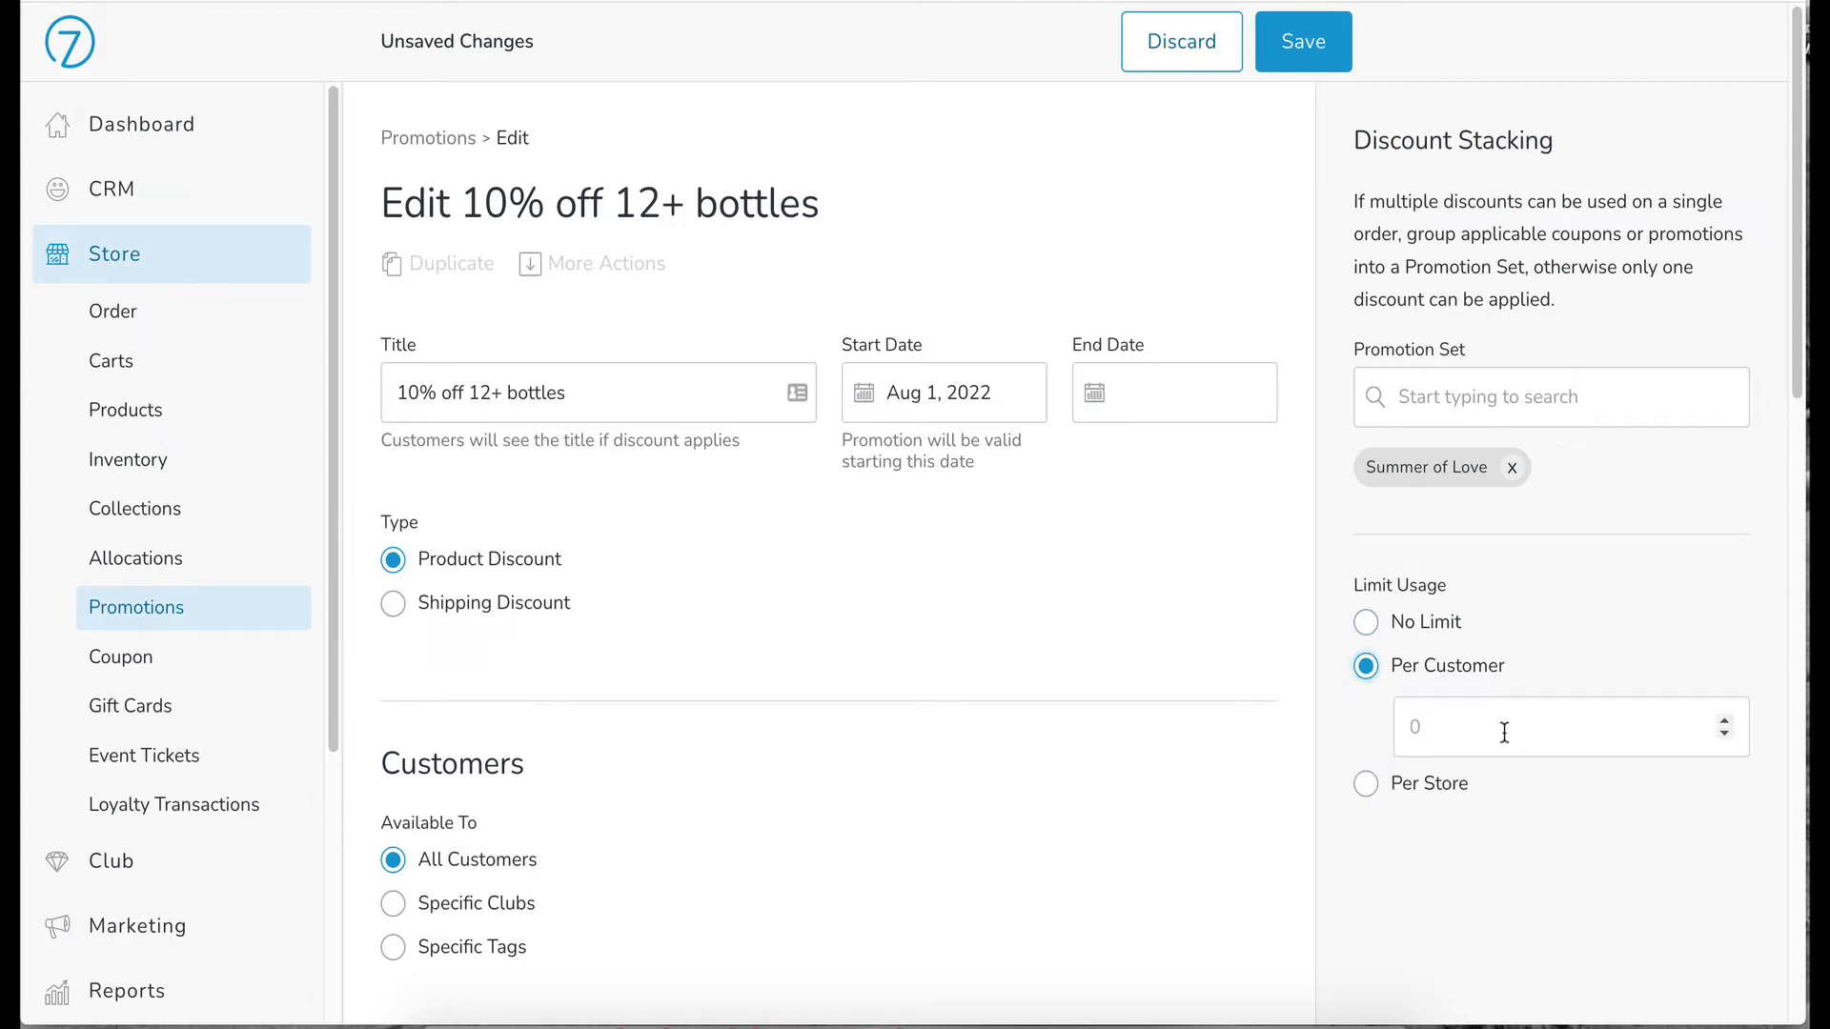
{"action": "left_click", "coordinate": [1721, 719]}
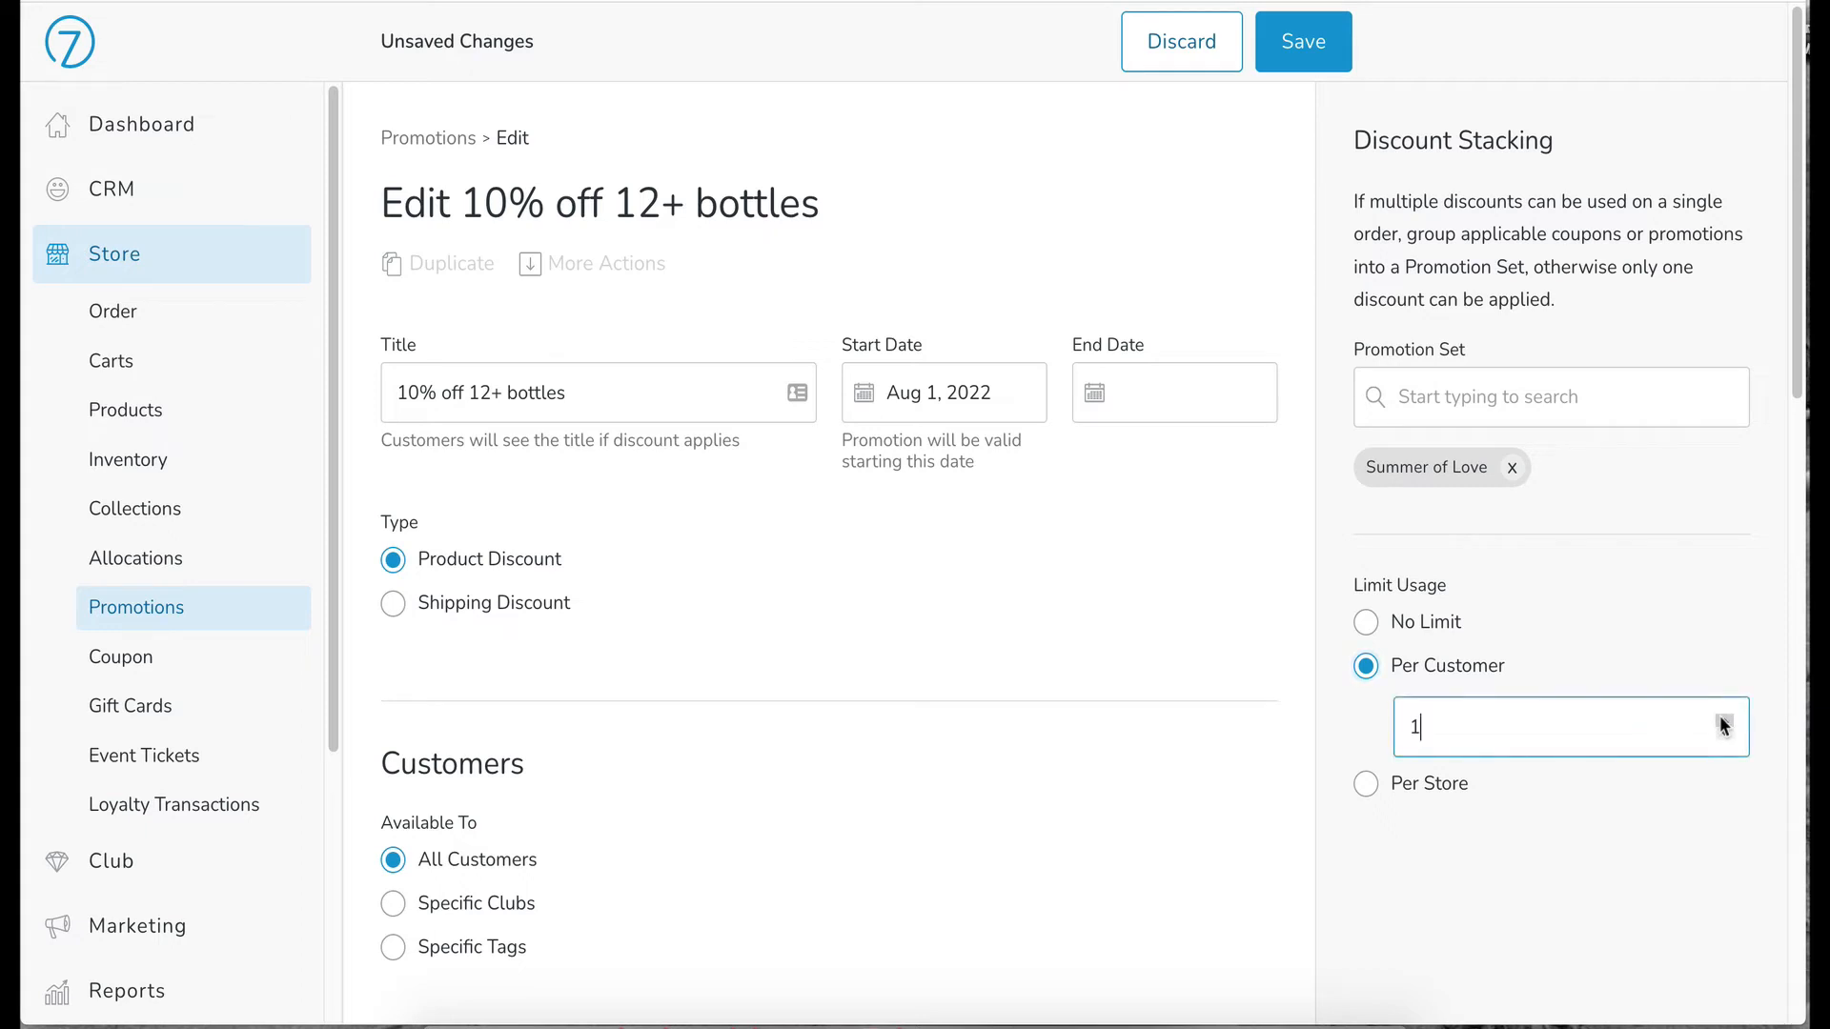
{"action": "left_click", "coordinate": [1722, 721]}
{"action": "left_click", "coordinate": [1722, 720]}
{"action": "left_click", "coordinate": [1366, 783]}
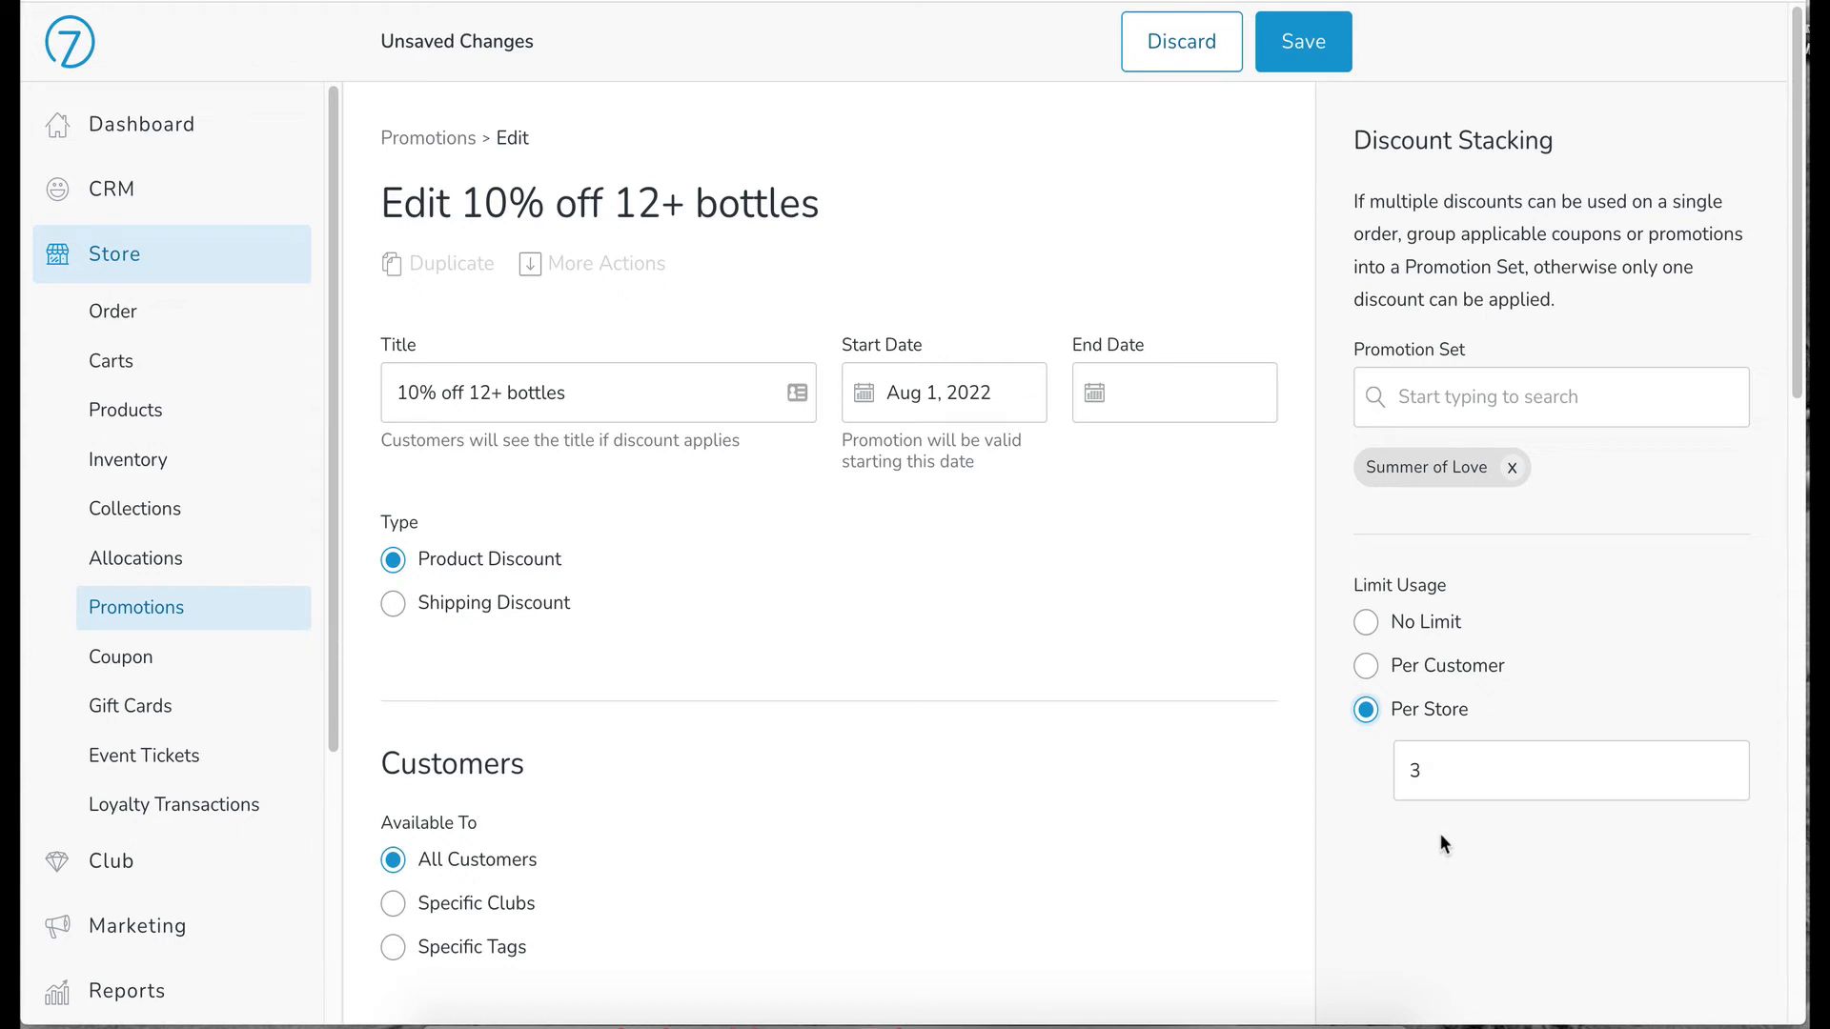
Set the promotion's usage limit to No Limit and save the promotion.
{"action": "left_click", "coordinate": [1368, 625]}
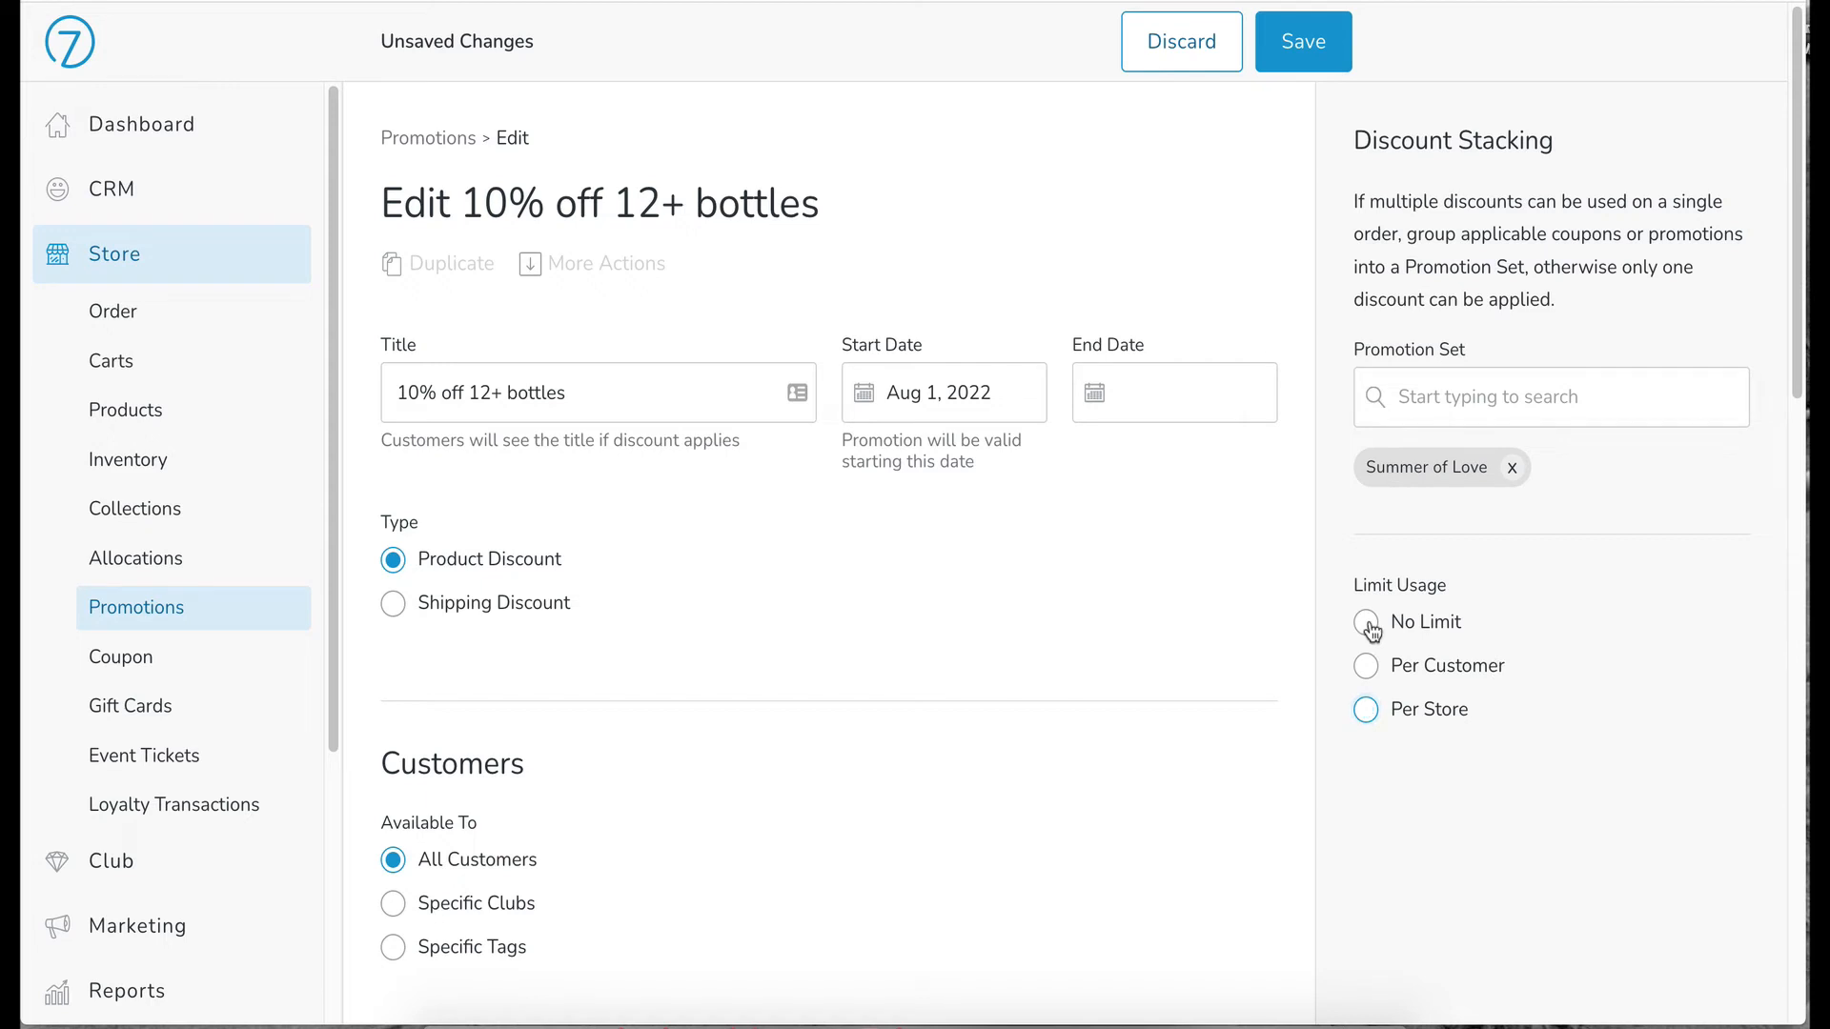
{"action": "left_click", "coordinate": [1300, 53]}
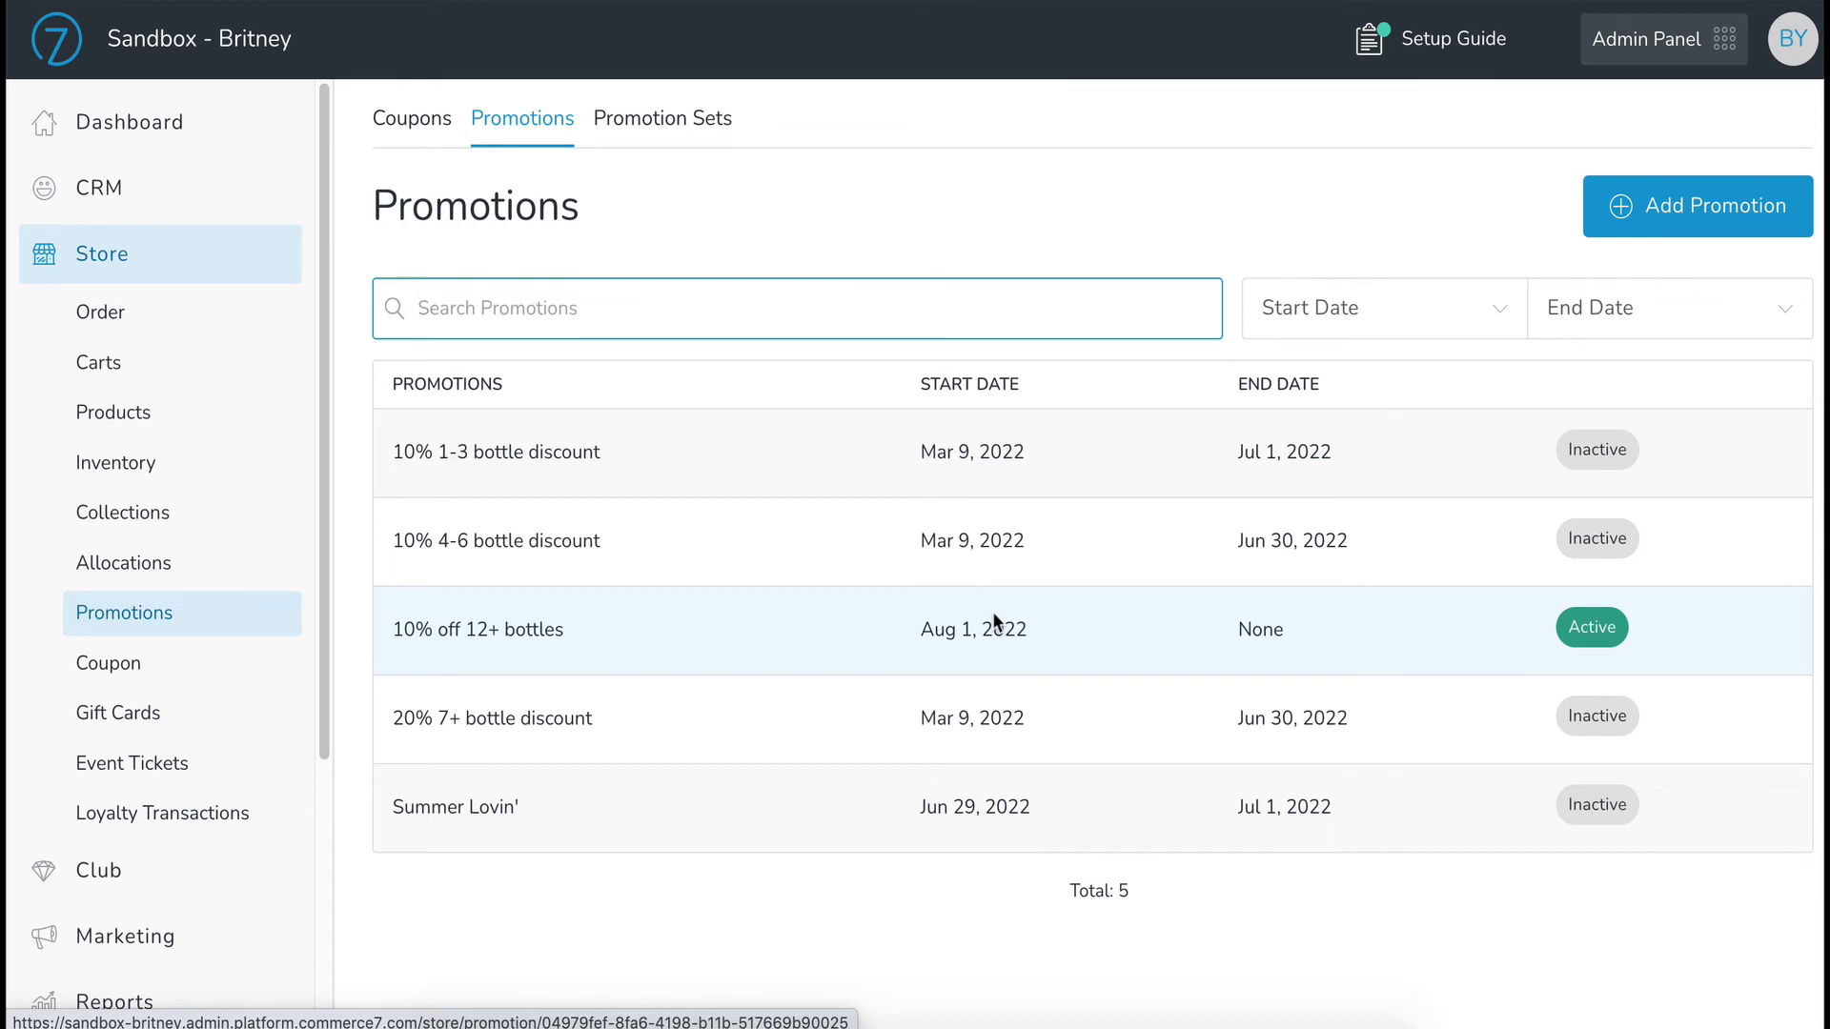
Switch to the Spectra winery storefront and add 12 bottles of 2020 Brit's Chardonnay to the cart.
{"action": "left_click", "coordinate": [238, 54]}
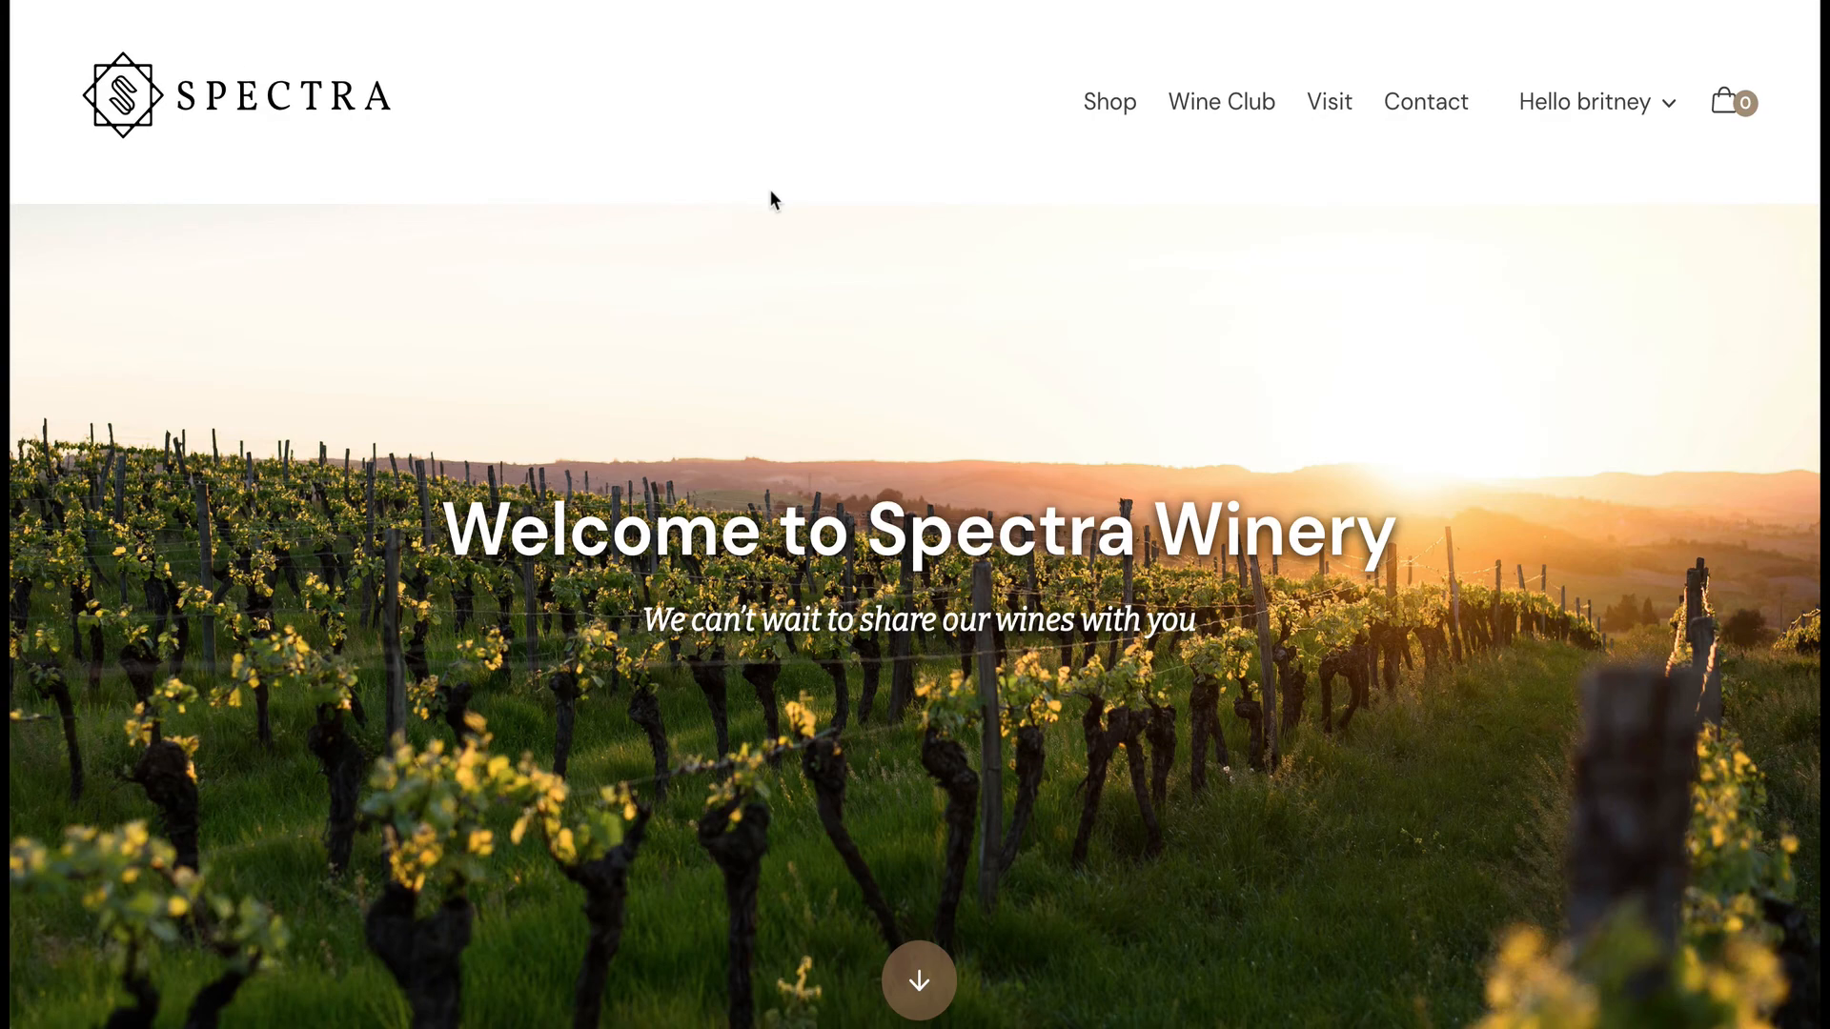
{"action": "scroll", "coordinate": [854, 199], "scroll_direction": "down", "scroll_amount": 10}
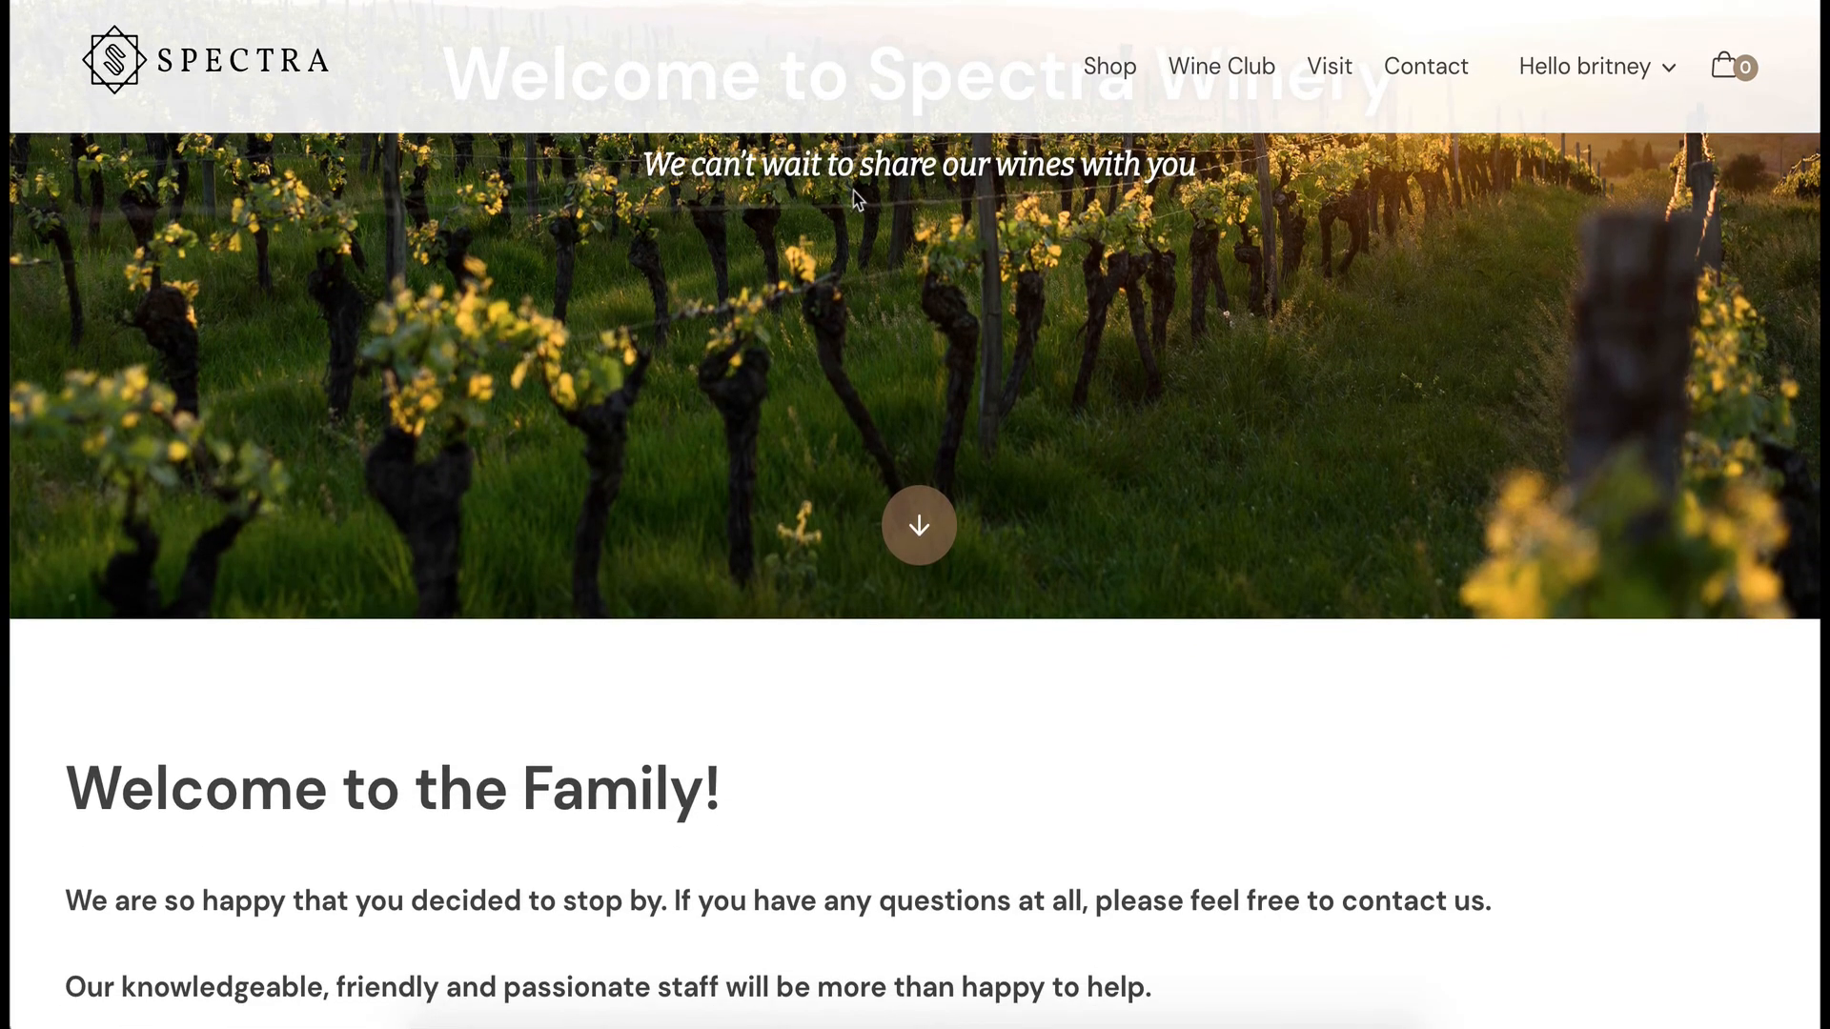
{"action": "scroll", "coordinate": [854, 198], "scroll_direction": "down", "scroll_amount": 5}
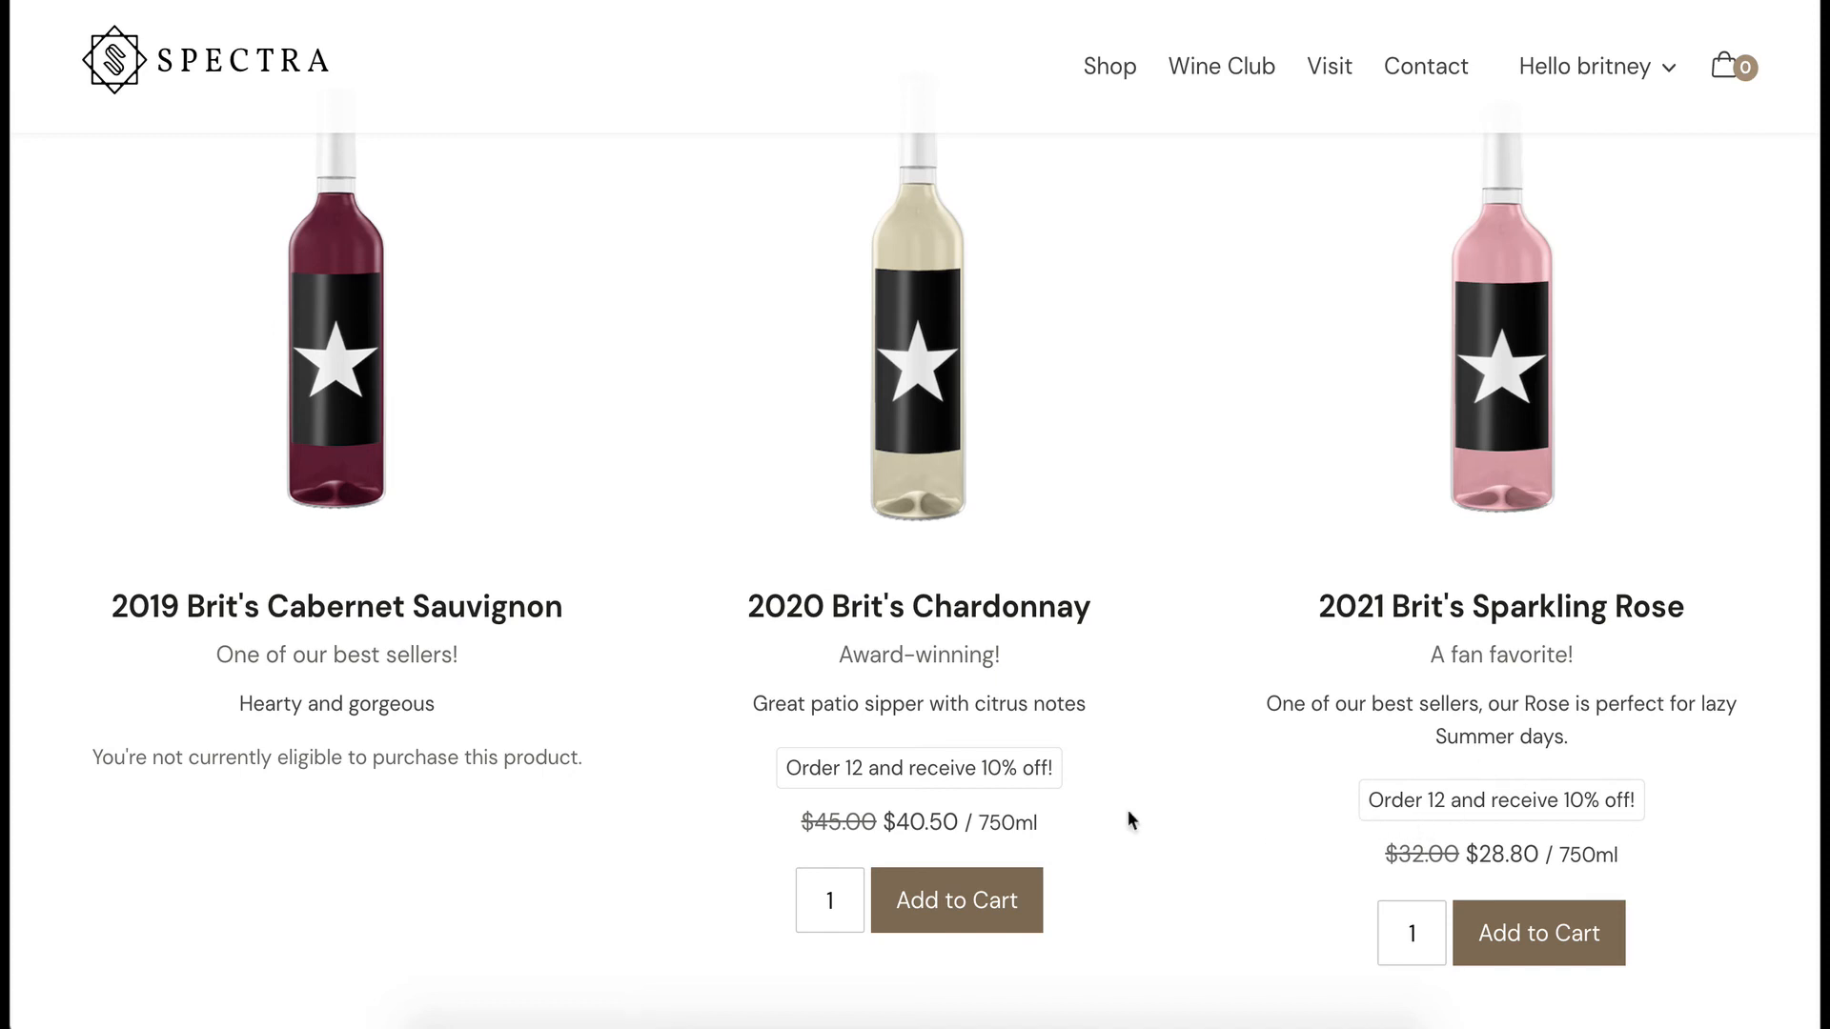
{"action": "left_click", "coordinate": [847, 906]}
{"action": "type", "text": "2"}
{"action": "left_click", "coordinate": [907, 907]}
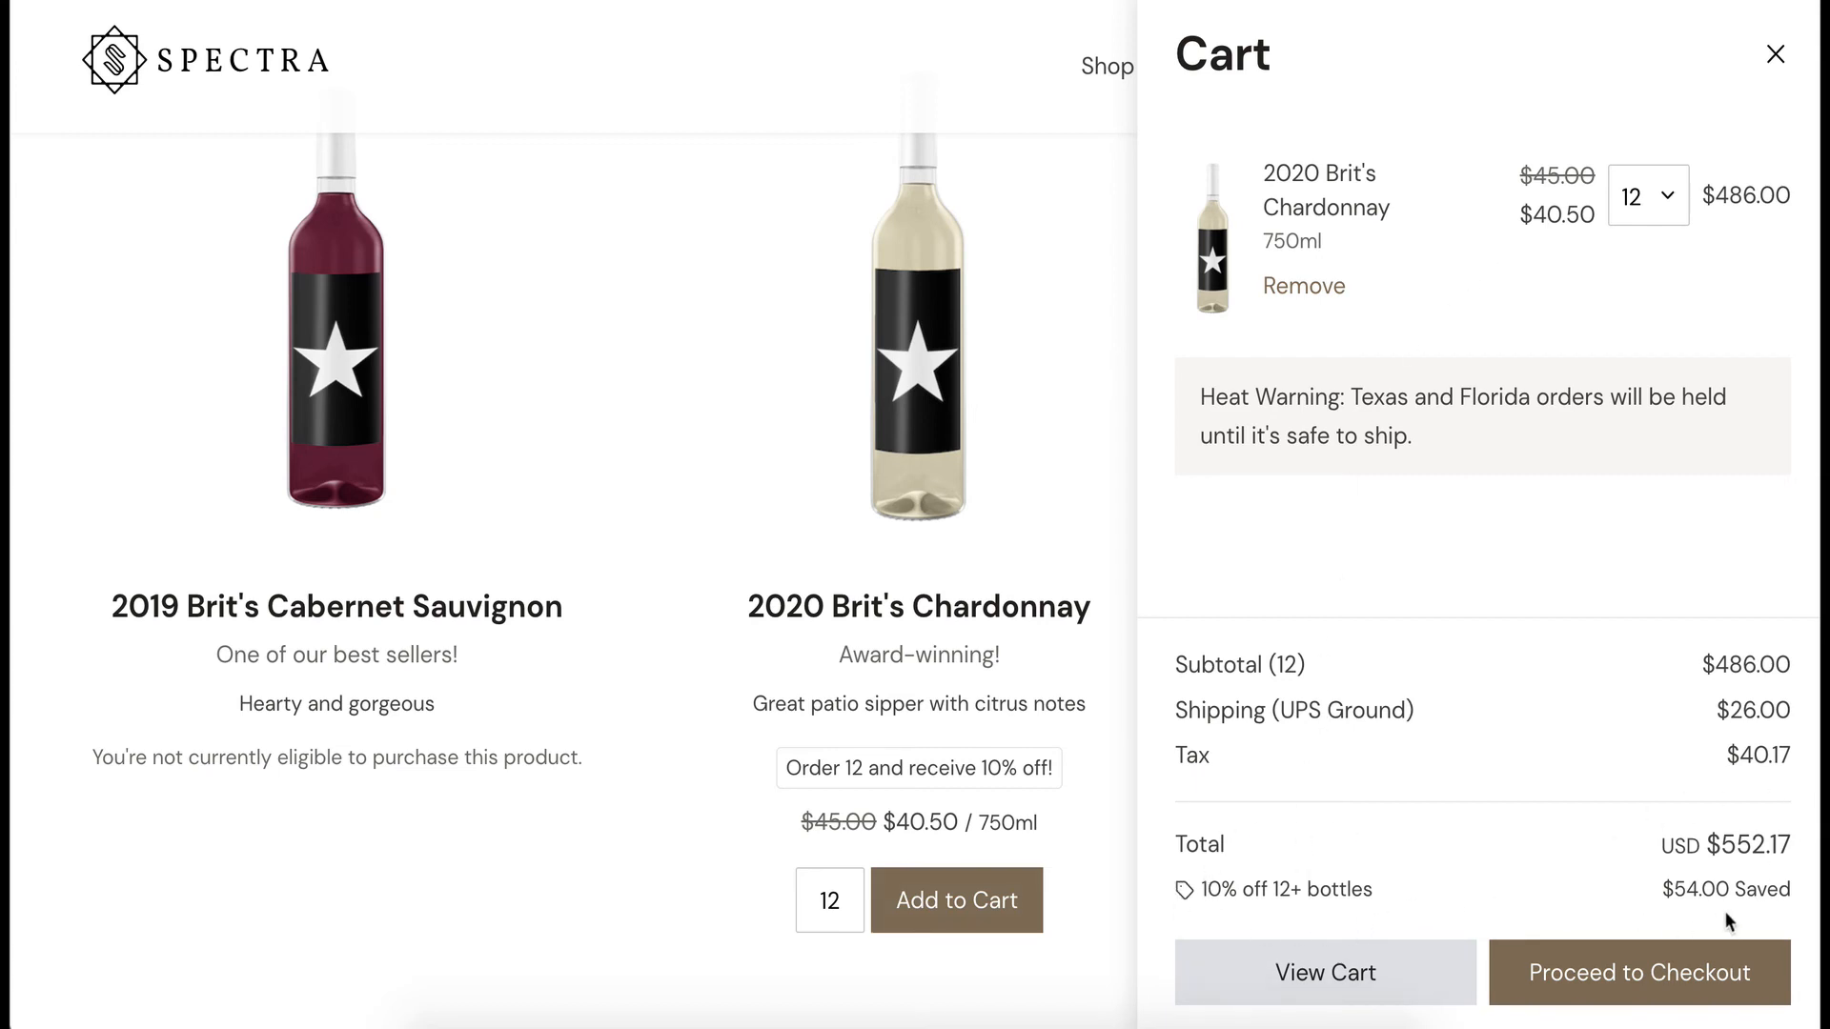
Check out the cart and place the order with the saved shipping and payment details.
{"action": "left_click", "coordinate": [1578, 973]}
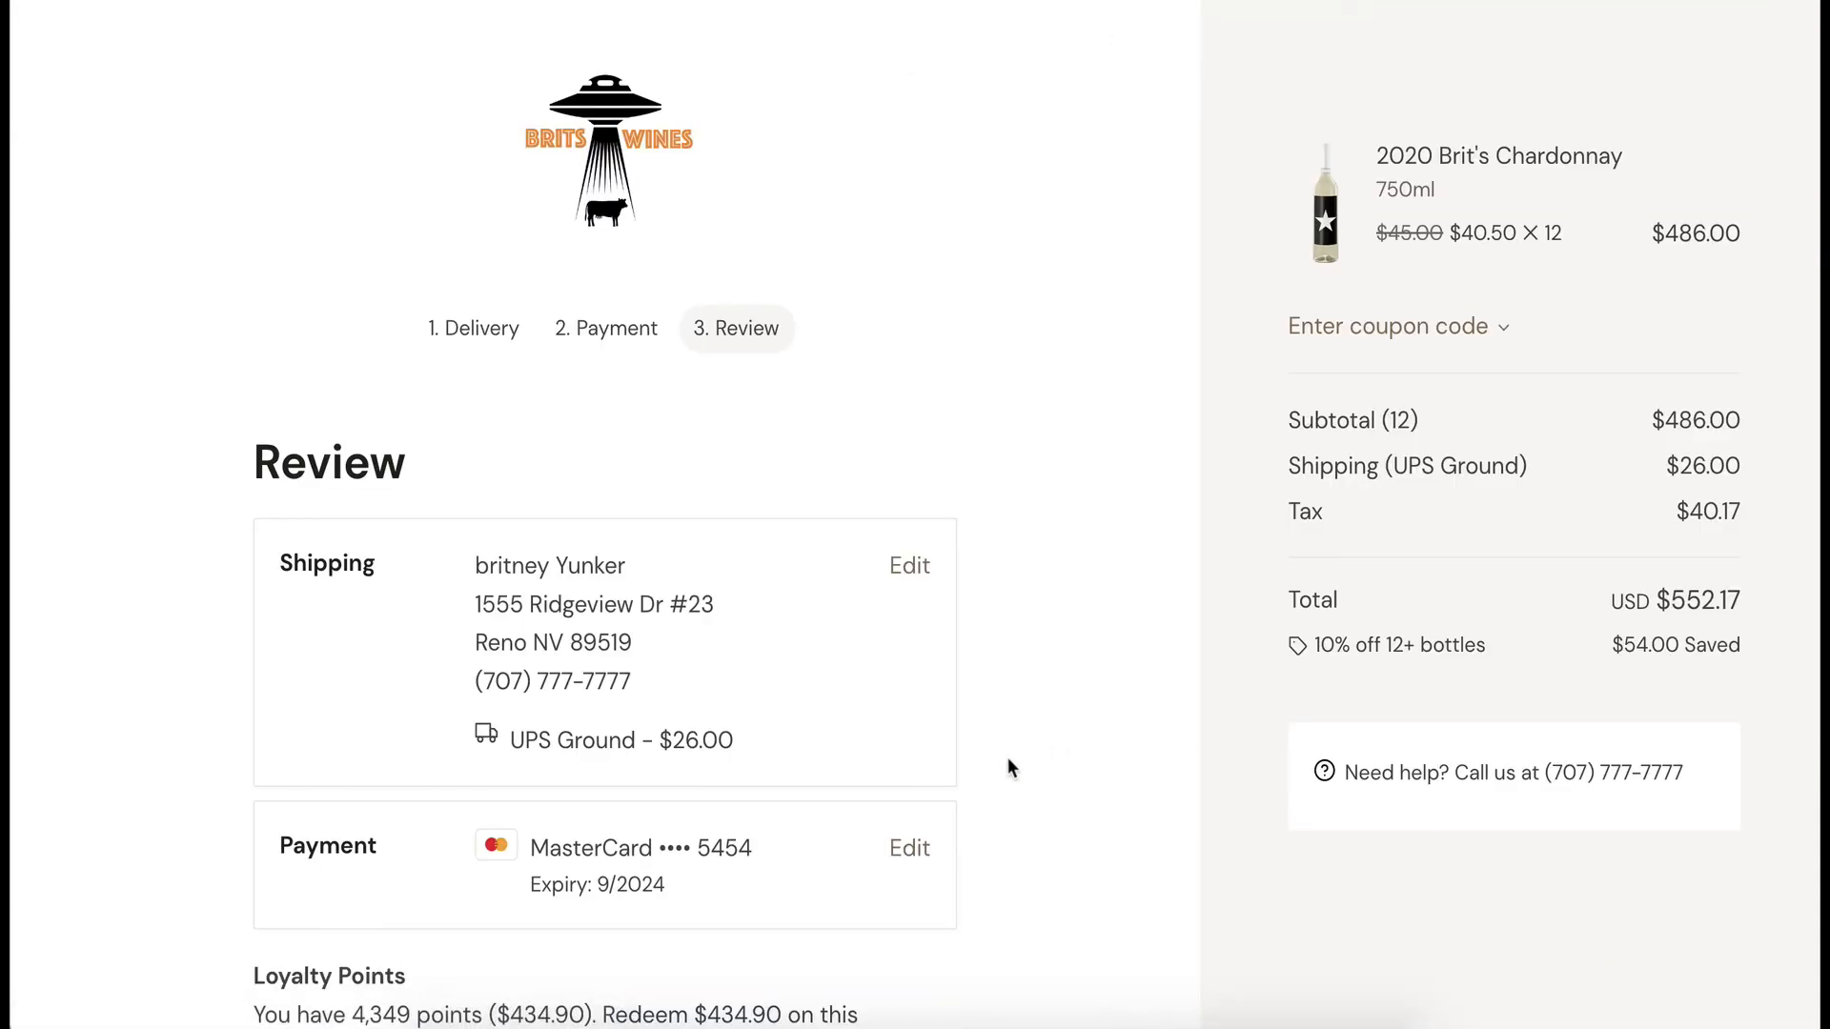
{"action": "scroll", "coordinate": [1008, 768], "scroll_direction": "down", "scroll_amount": 5}
{"action": "left_click", "coordinate": [847, 699]}
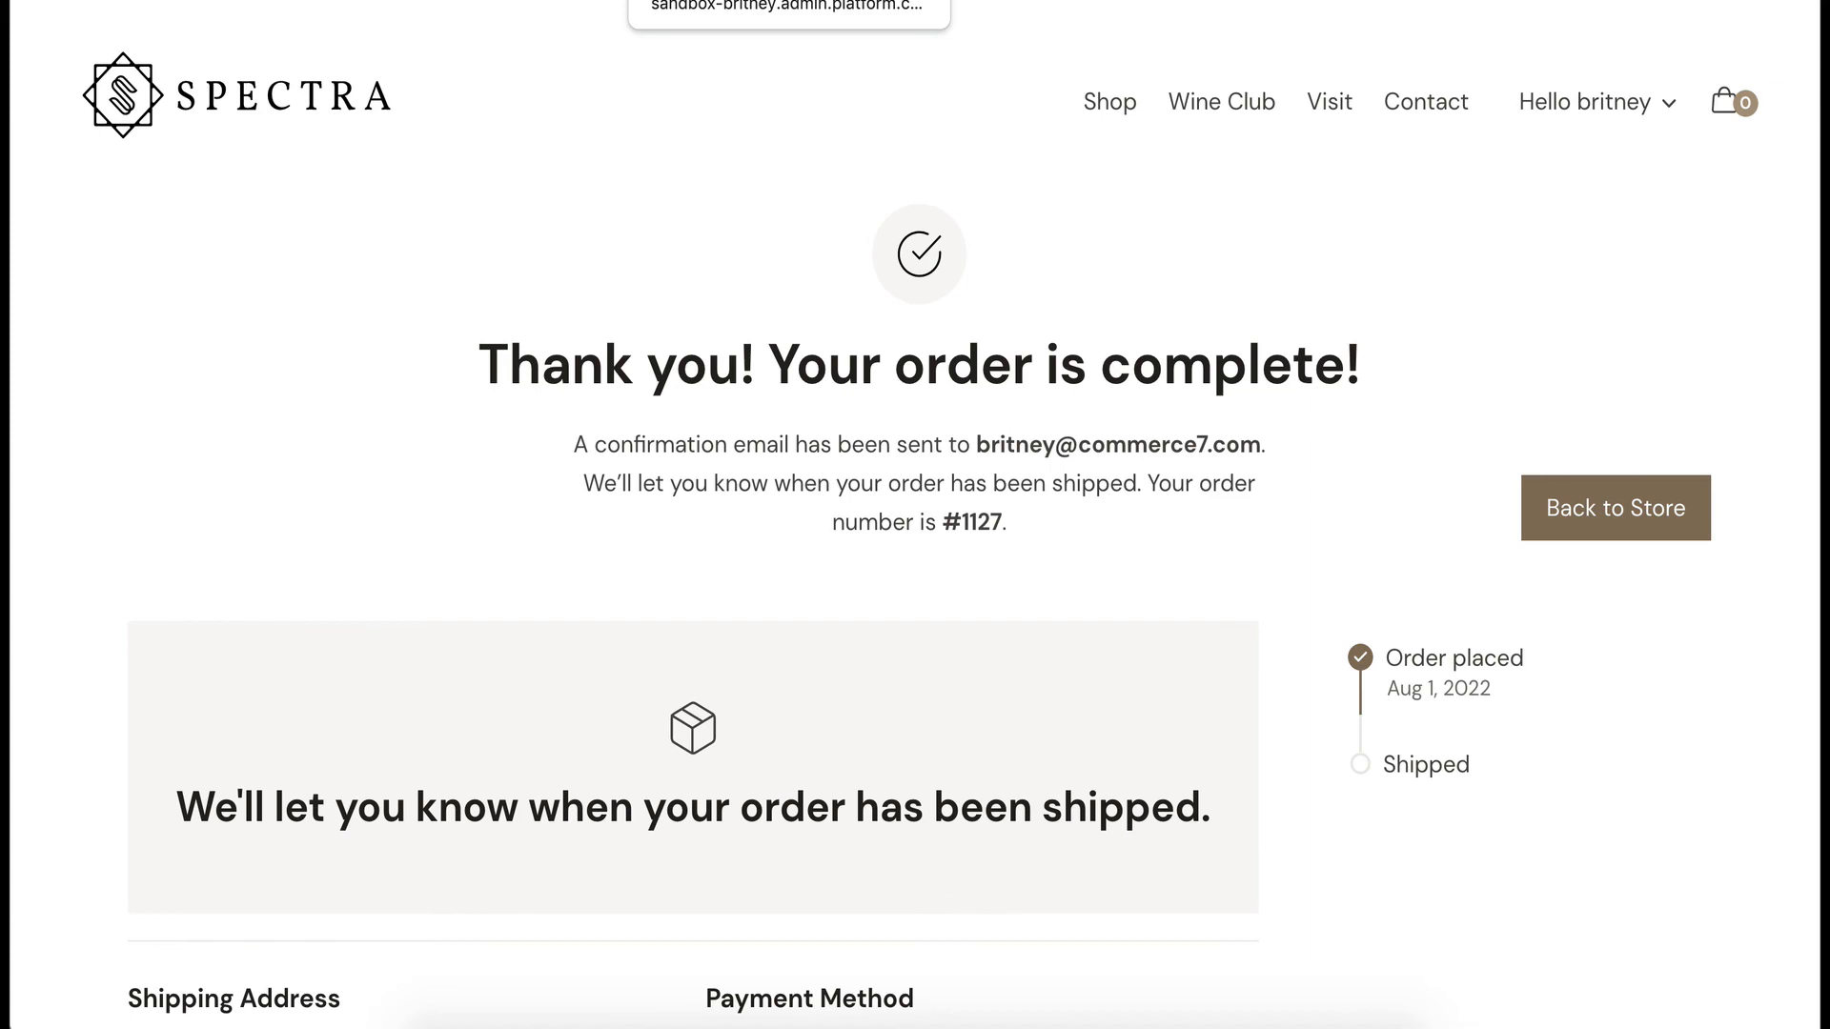
Switch to the Commerce7 admin and open the newly placed web order from the store's recent orders.
{"action": "left_click", "coordinate": [763, 1]}
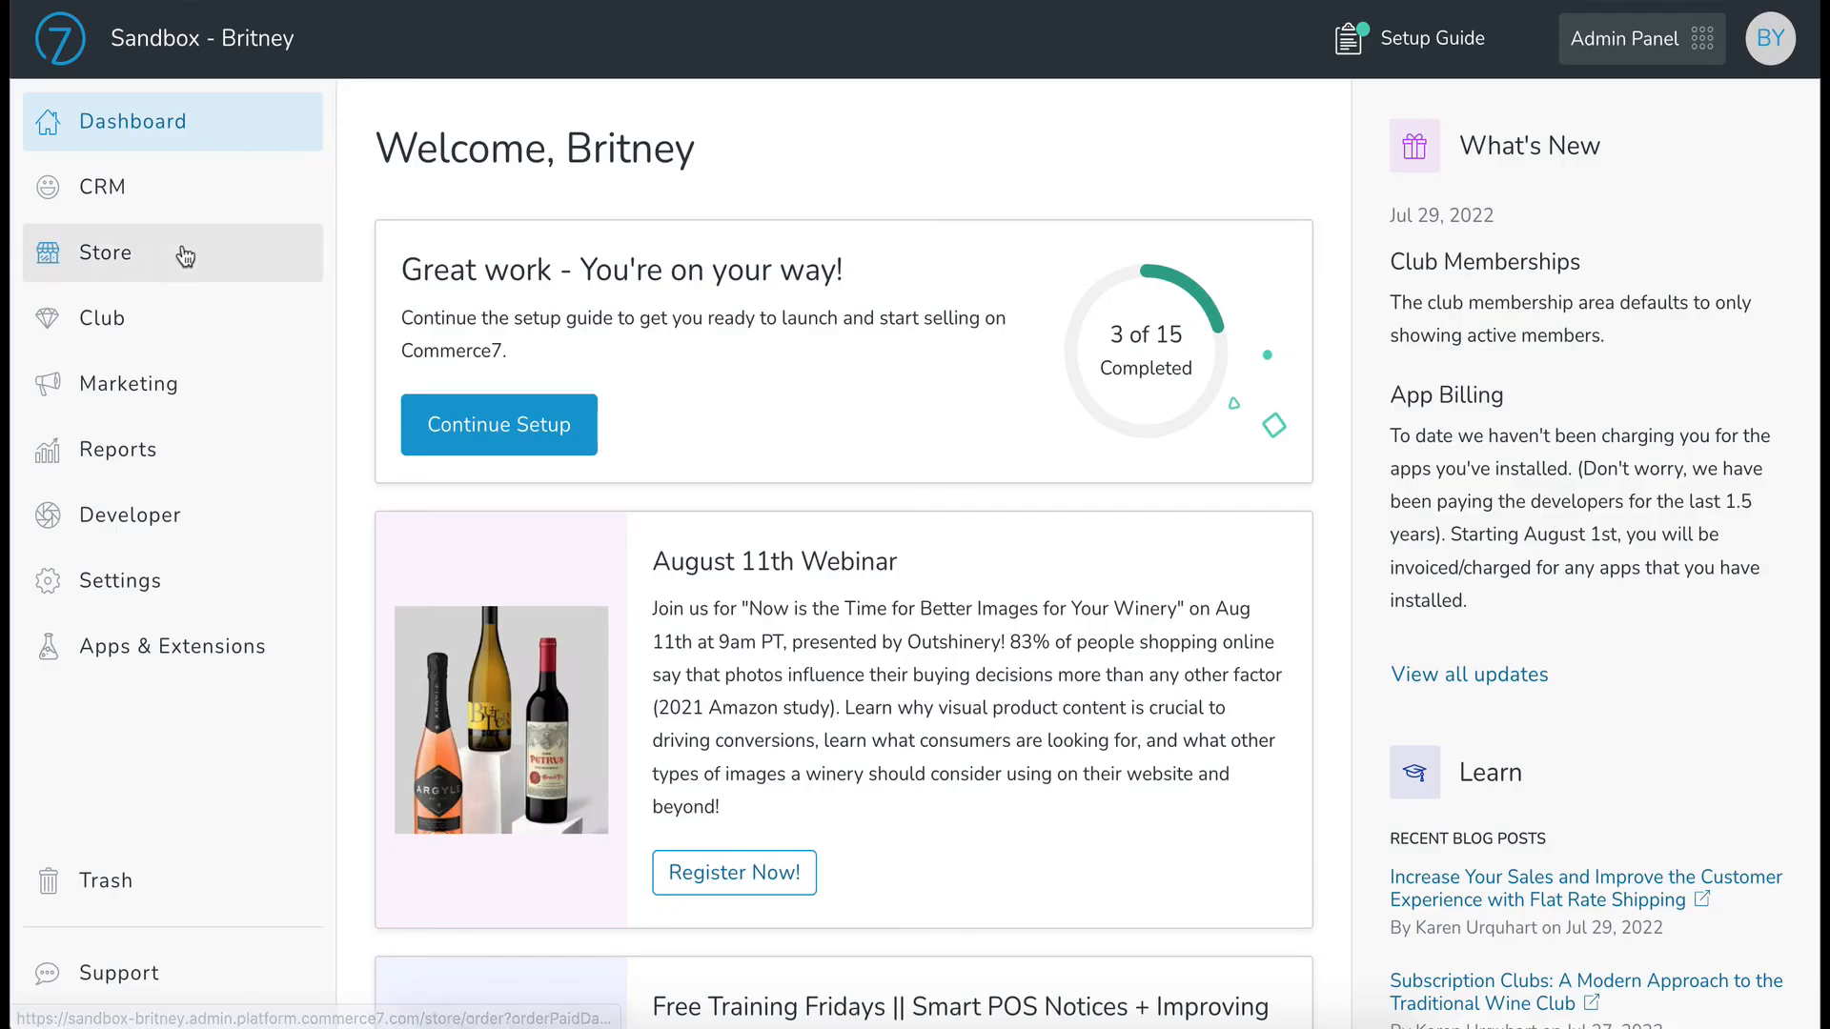
{"action": "left_click", "coordinate": [127, 256]}
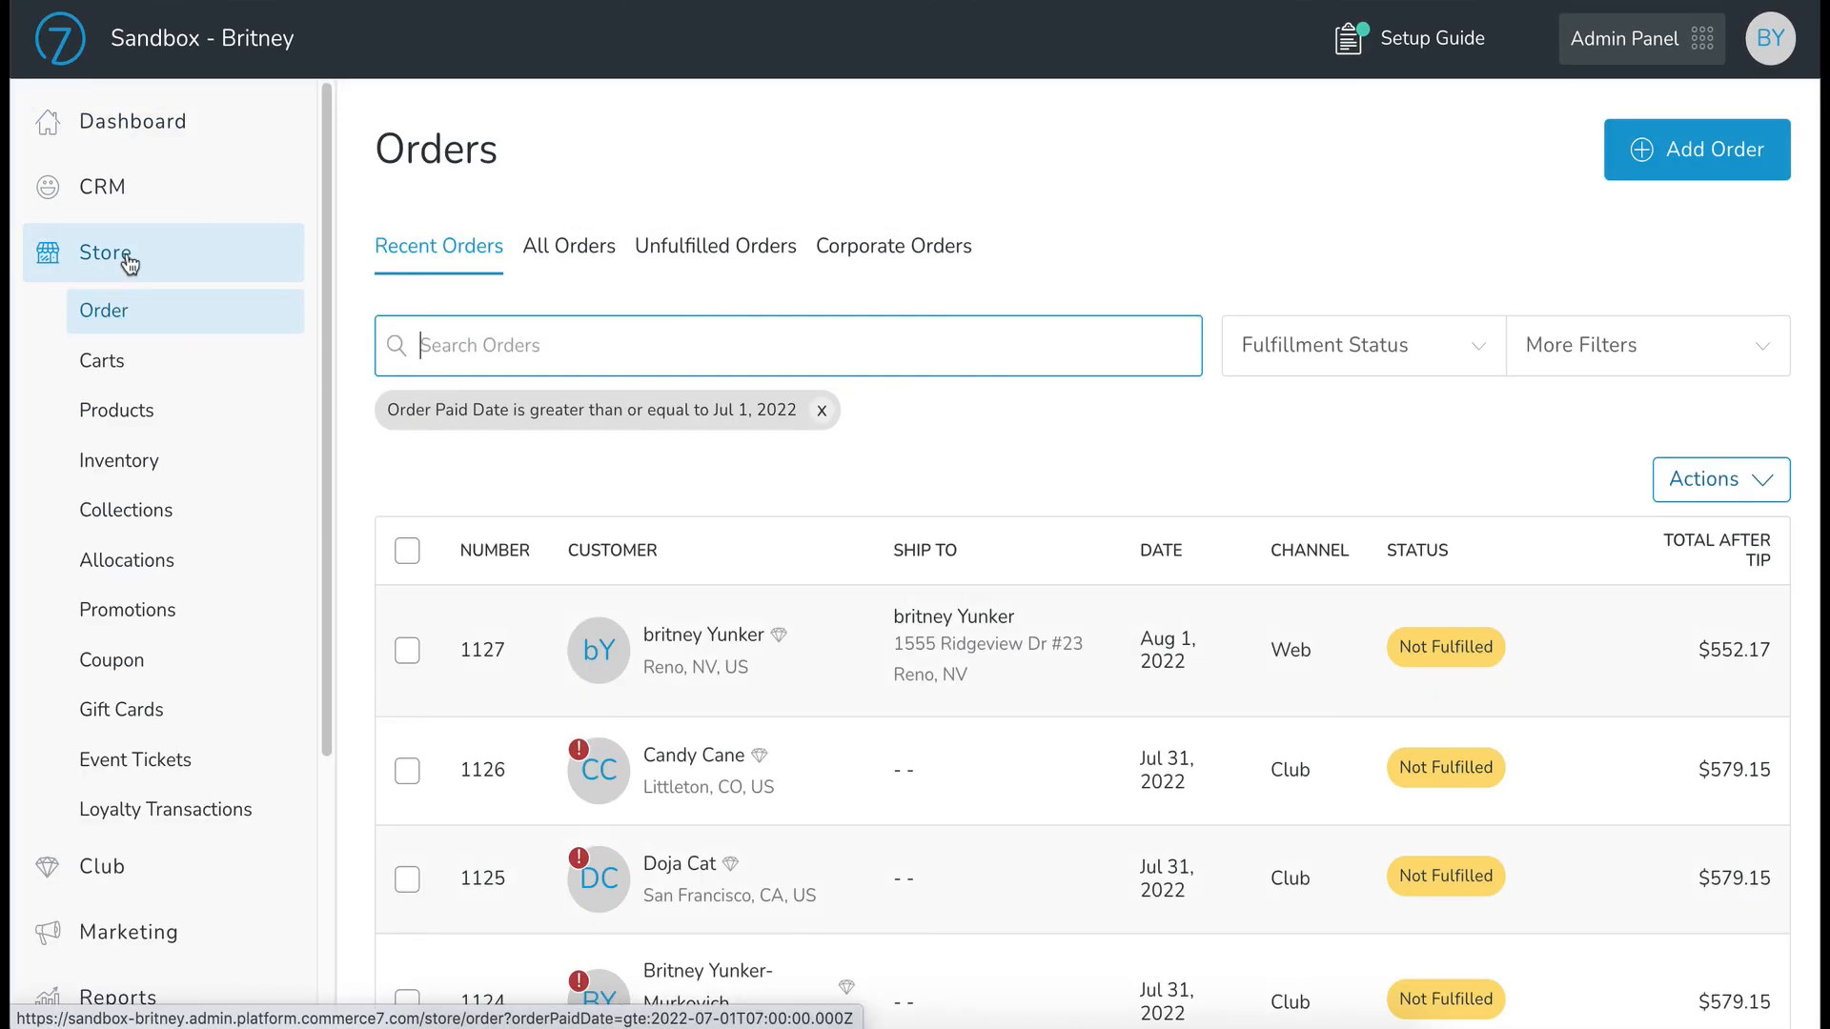
{"action": "left_click", "coordinate": [977, 667]}
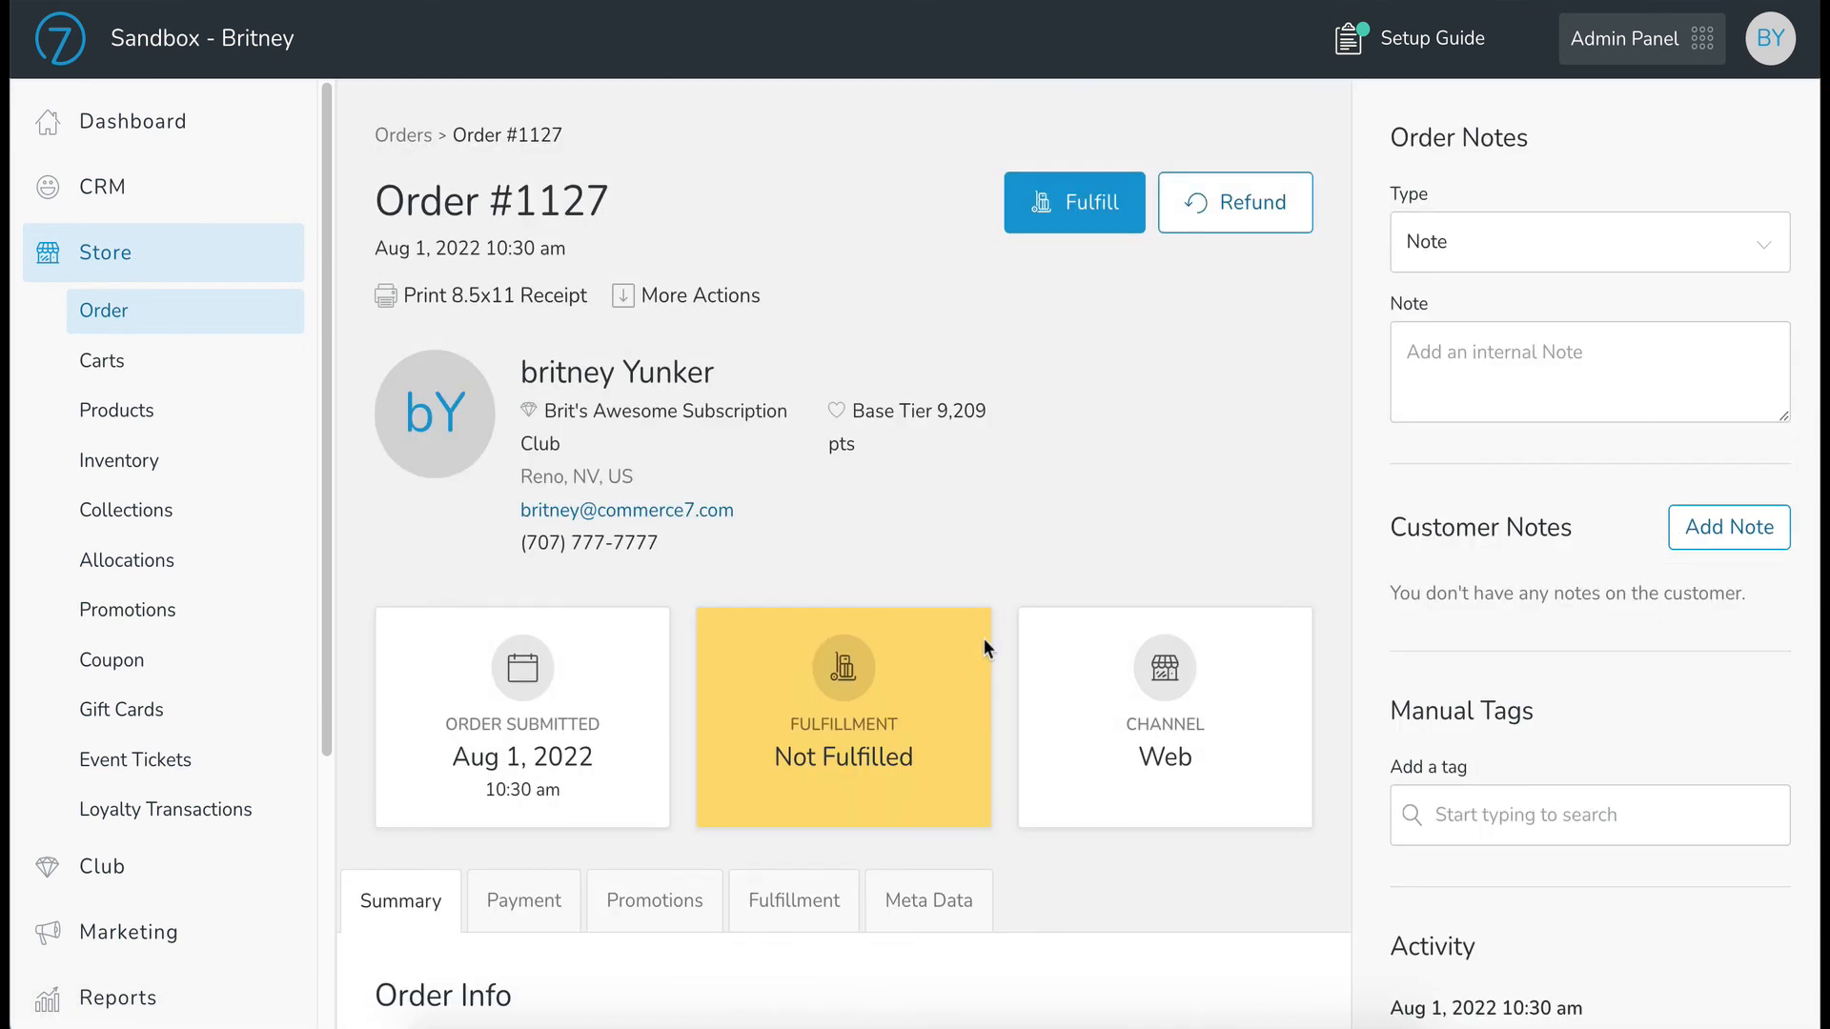
Examine the order's item pricing and totals, plus the promotions applied to it.
{"action": "scroll", "coordinate": [984, 639], "scroll_direction": "down", "scroll_amount": 10}
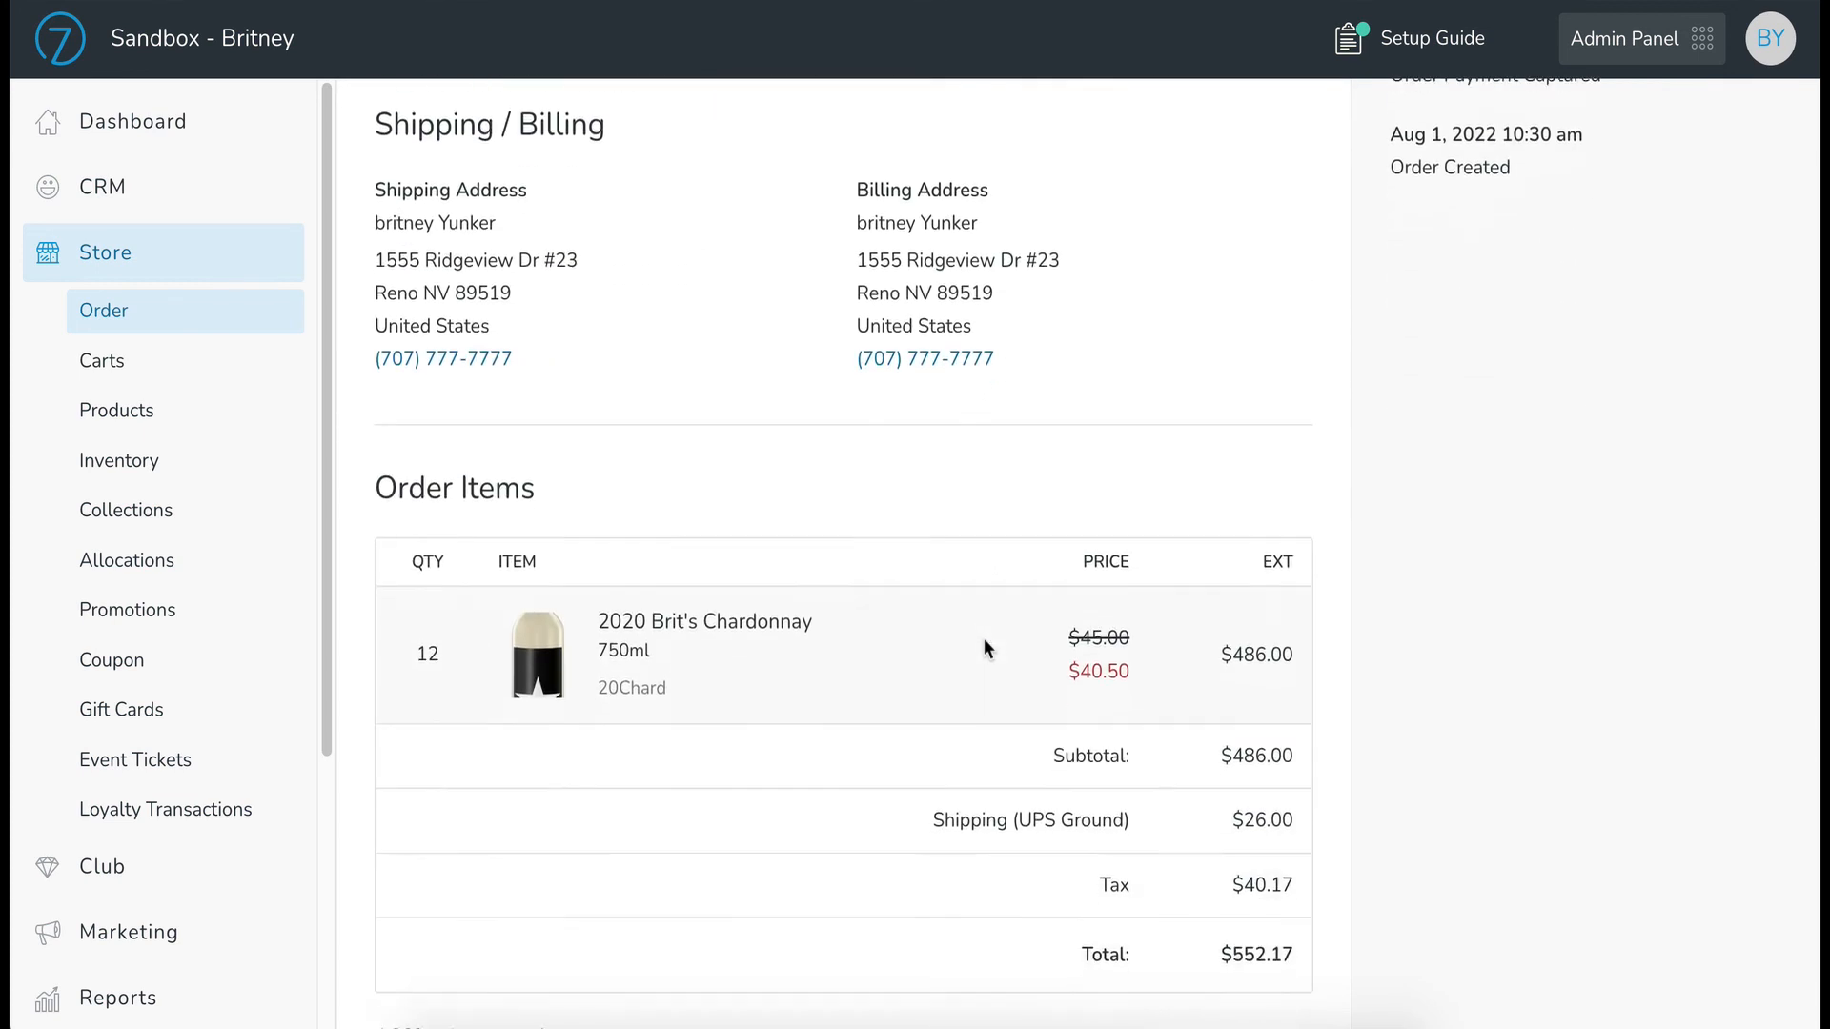
{"action": "scroll", "coordinate": [983, 641], "scroll_direction": "down", "scroll_amount": 1}
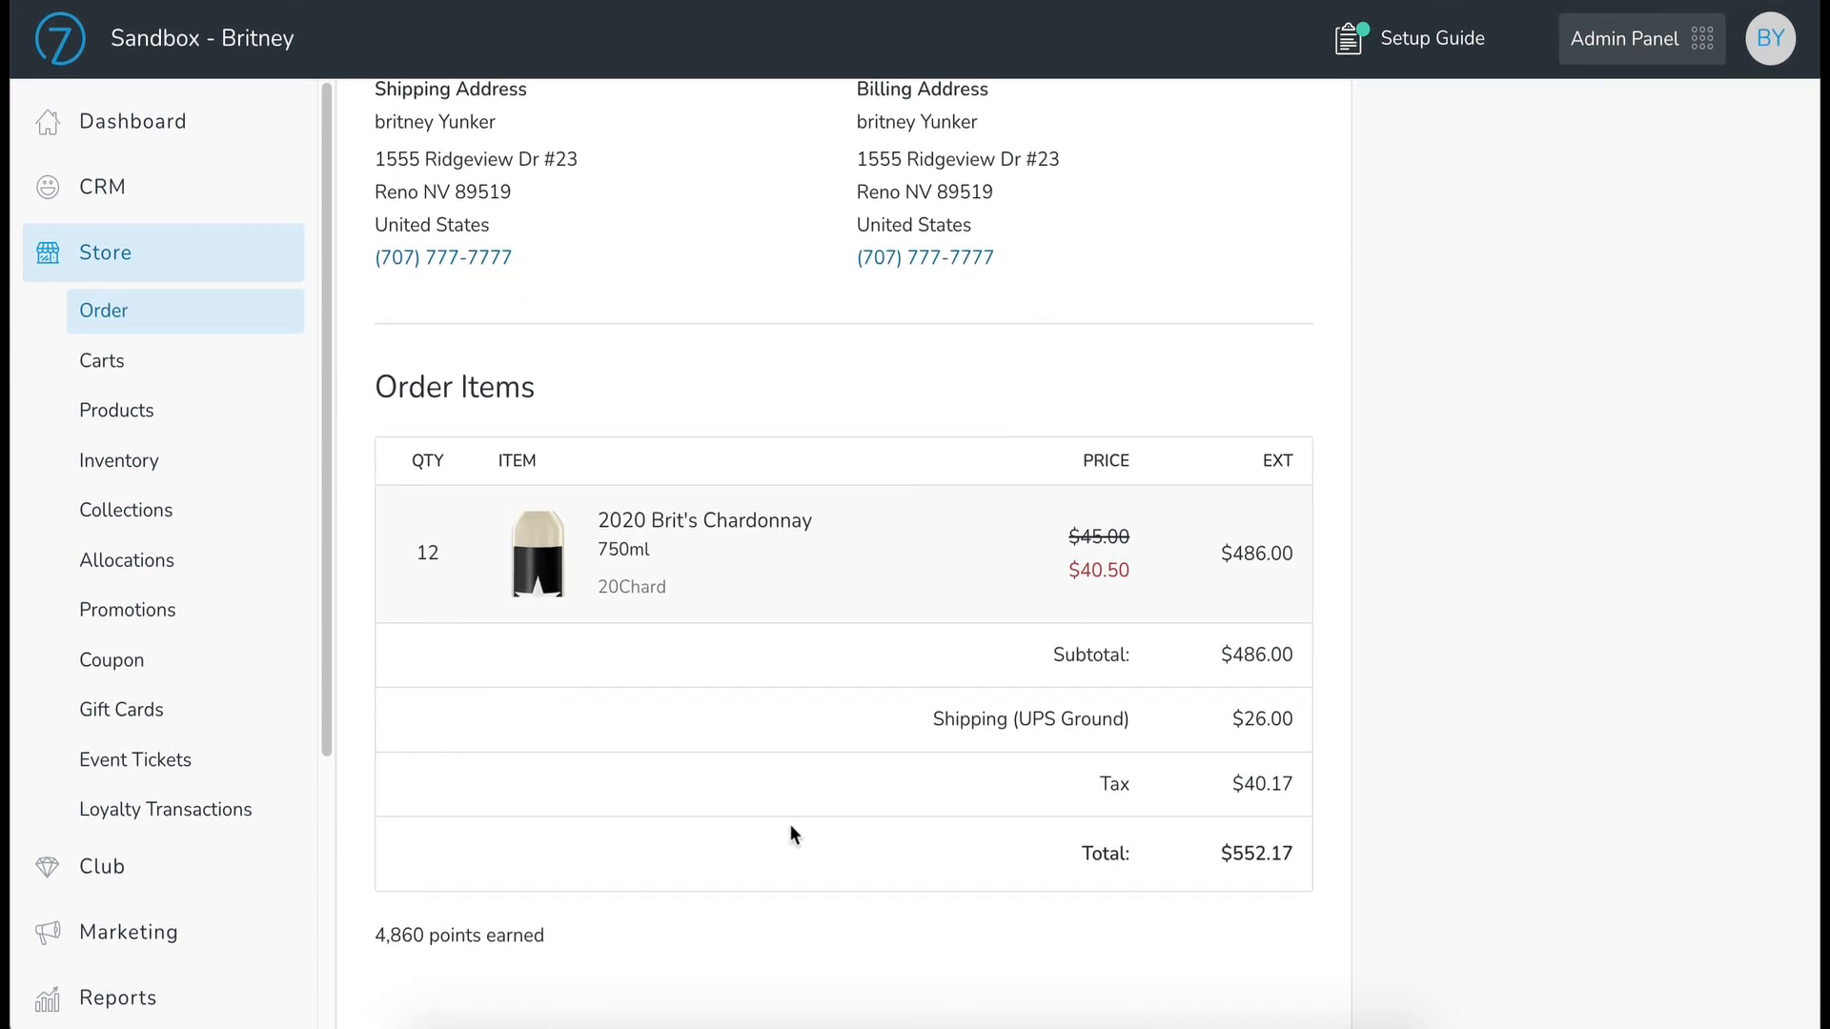
{"action": "scroll", "coordinate": [789, 833], "scroll_direction": "up", "scroll_amount": 7}
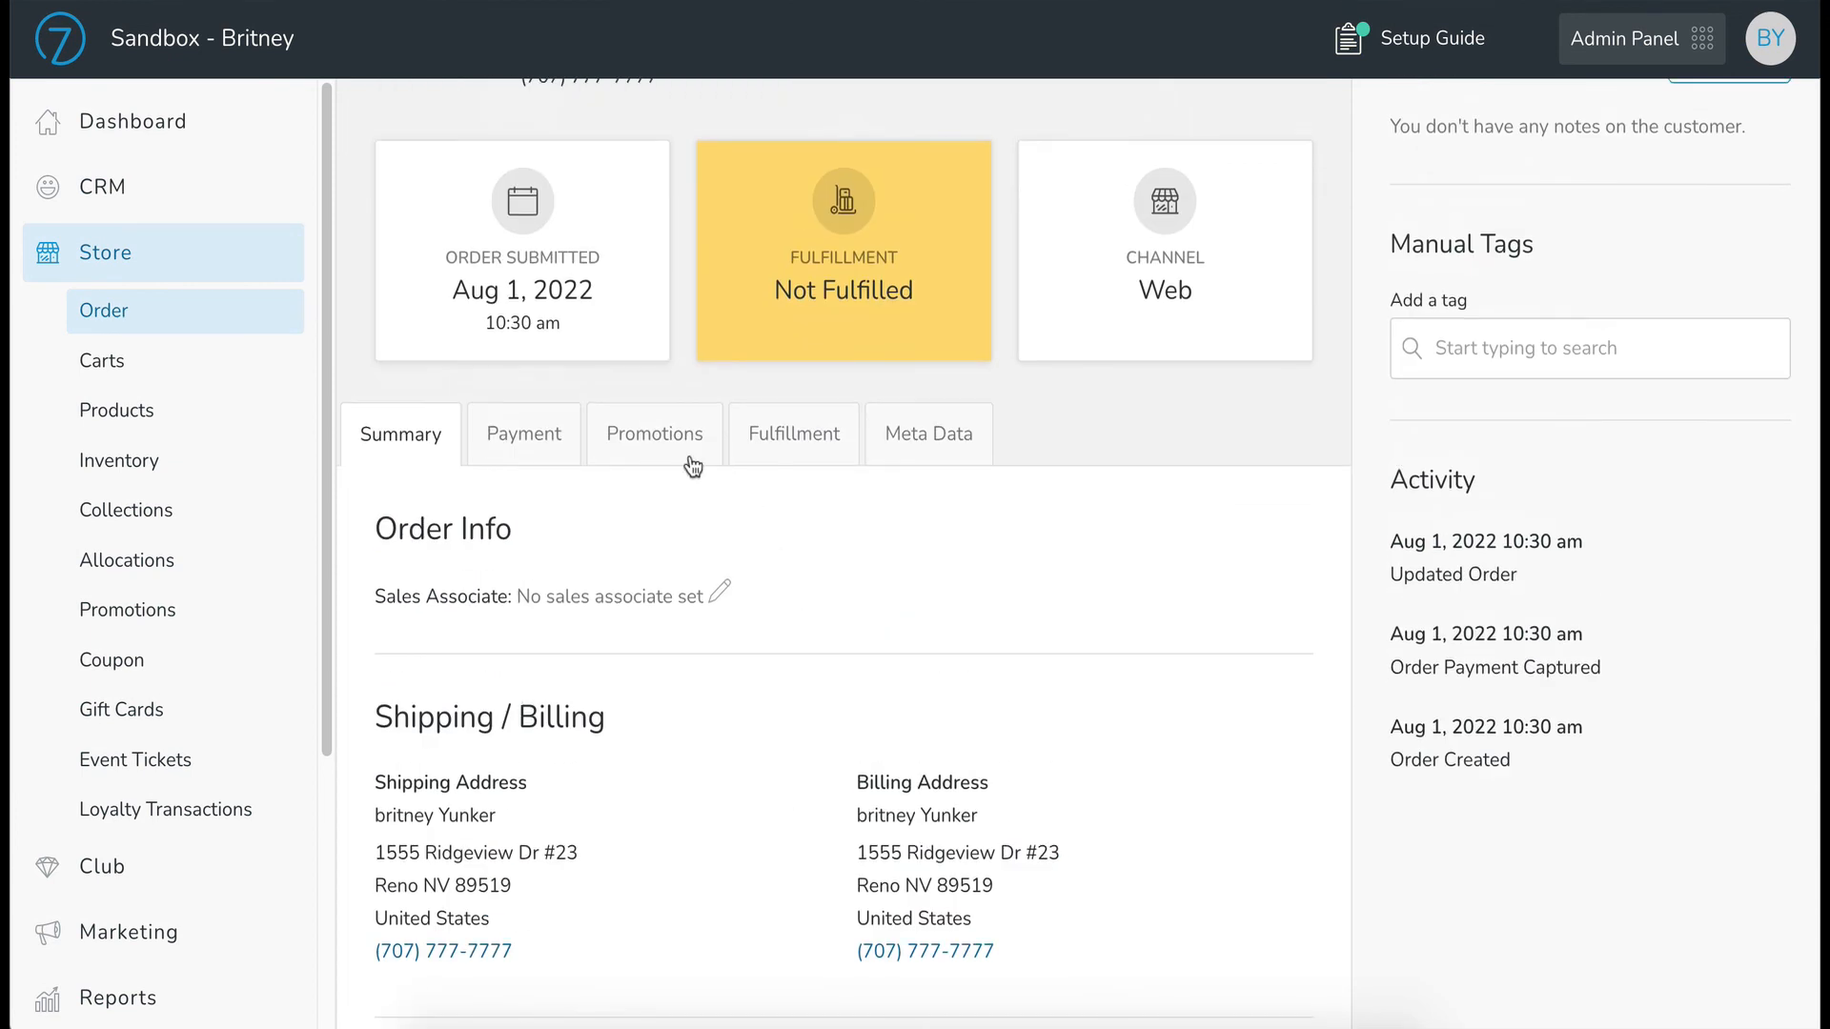
{"action": "left_click", "coordinate": [690, 459]}
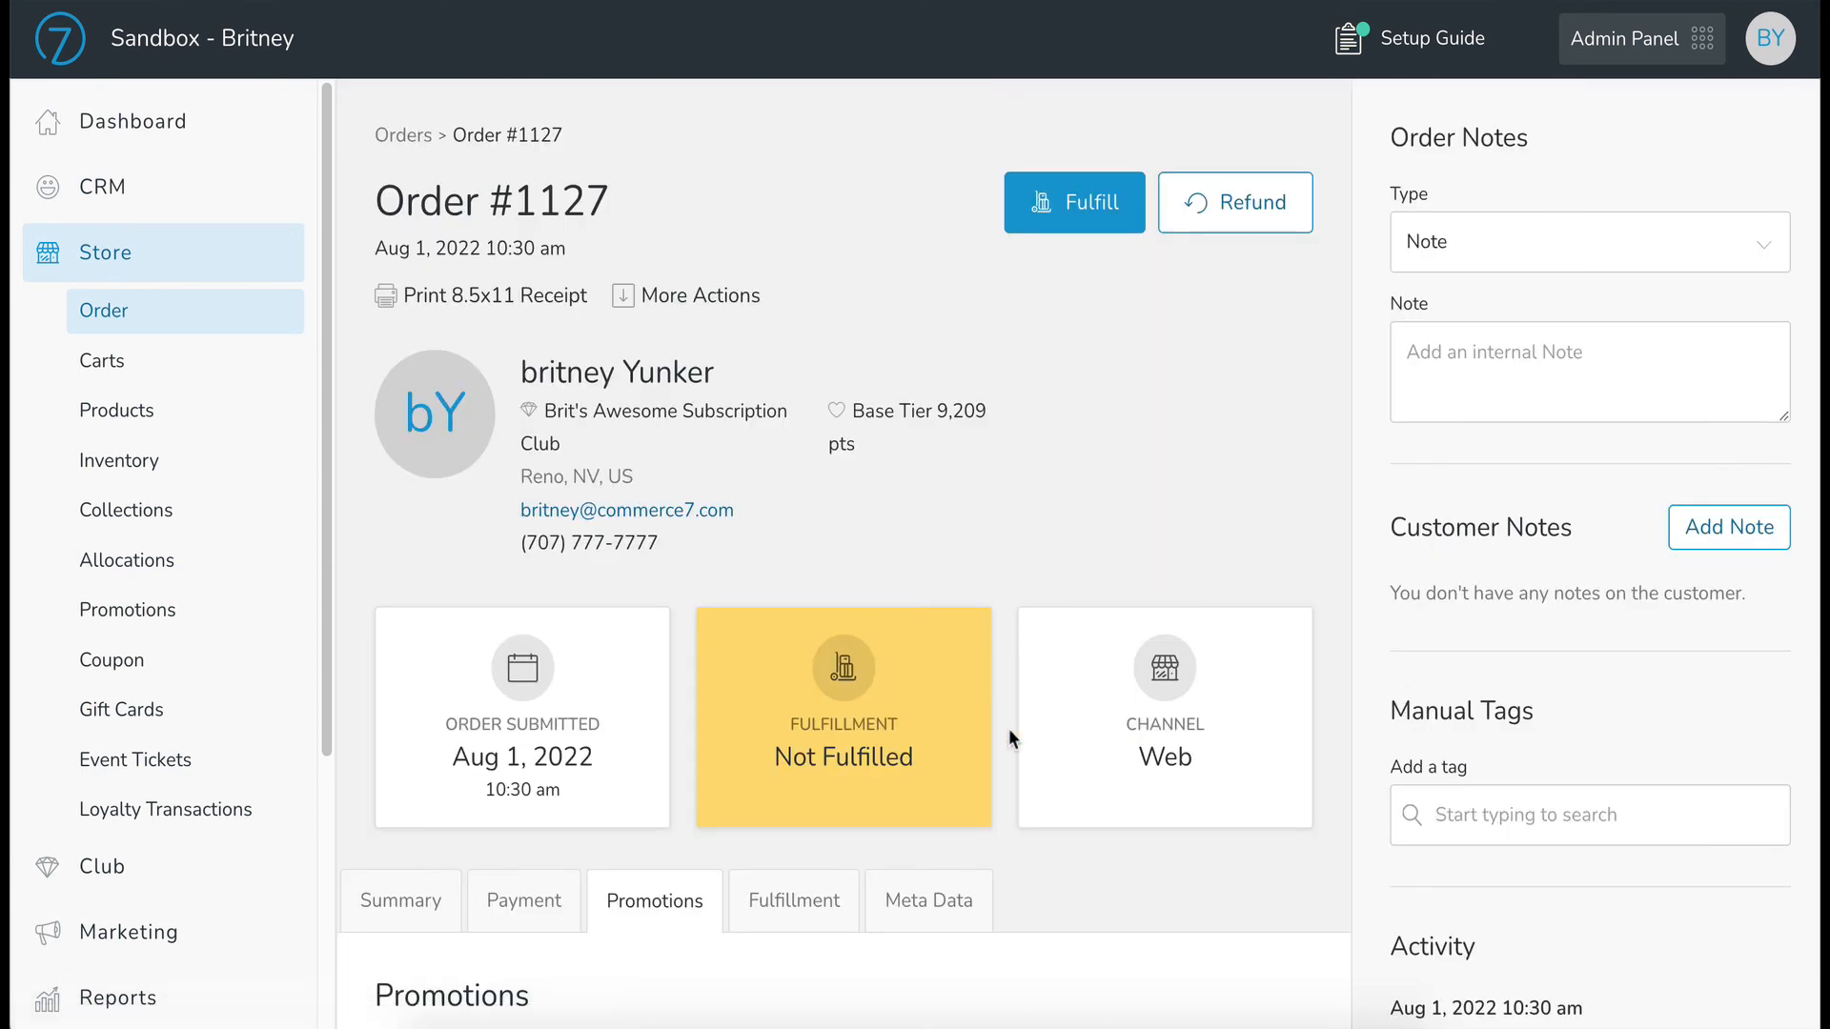
{"action": "scroll", "coordinate": [1085, 797], "scroll_direction": "down", "scroll_amount": 3}
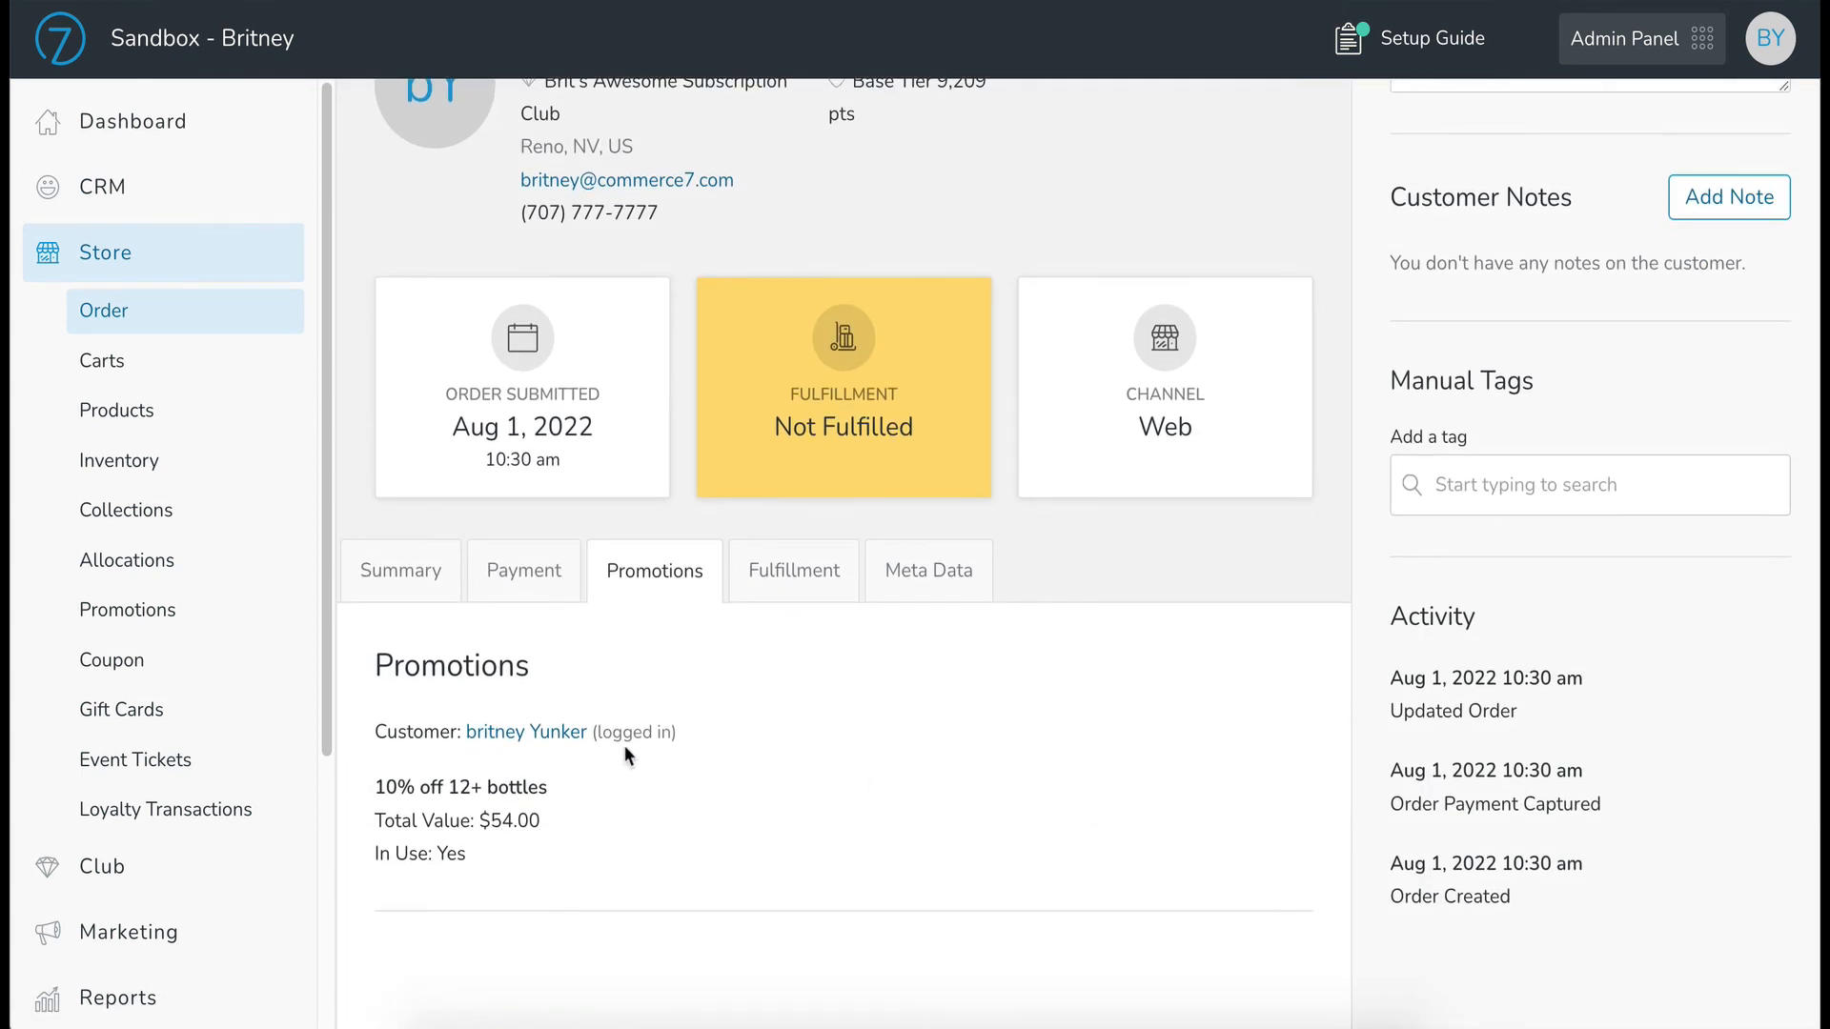